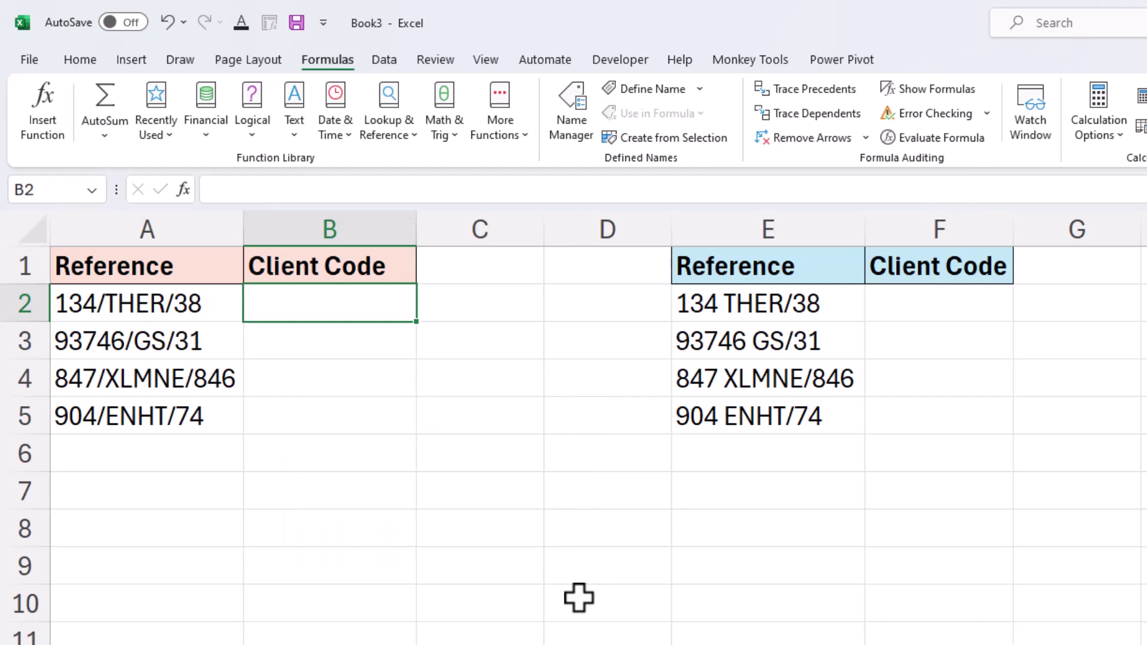
- Enter =TEXTAFTER(A2,"/") in B2
type("=tex")
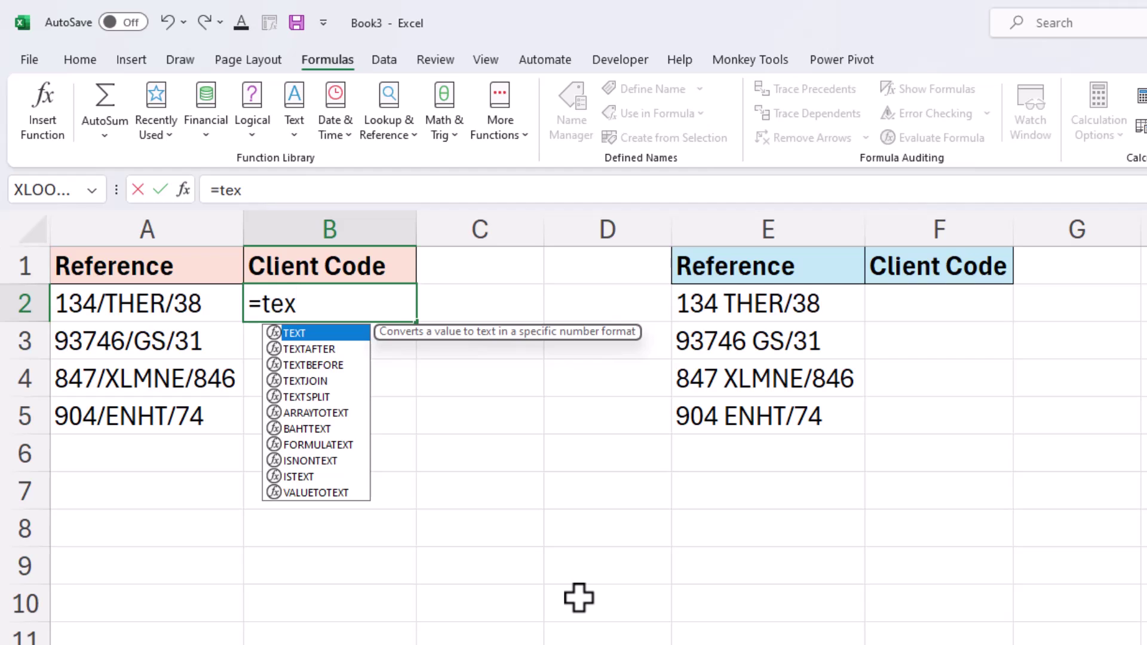
key("Down")
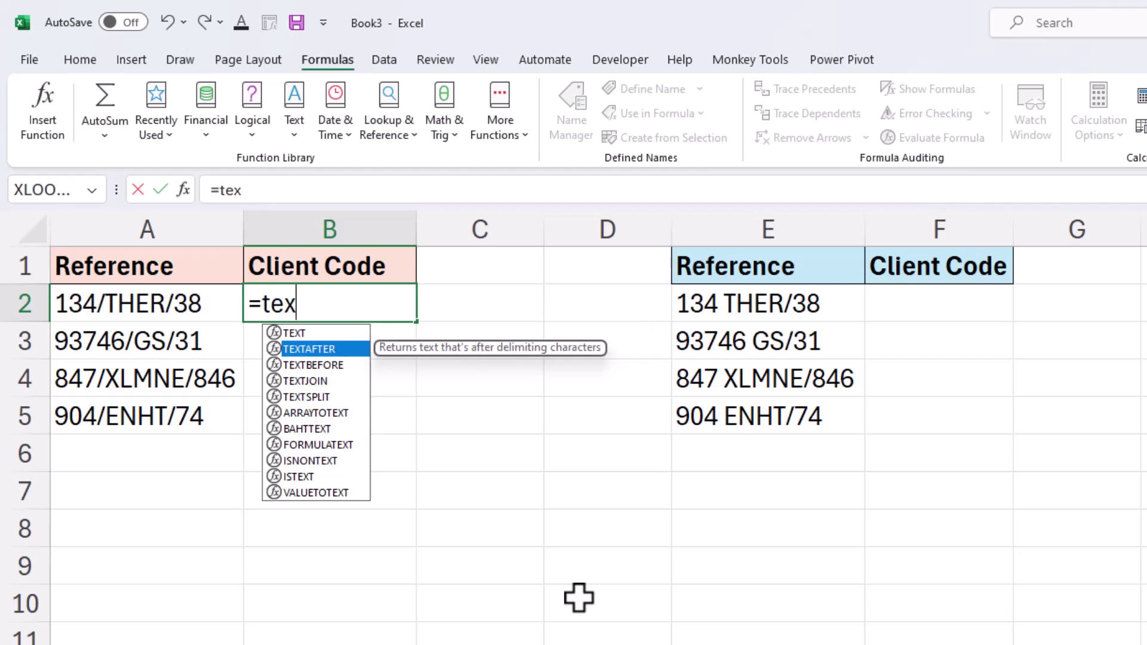
key("Tab")
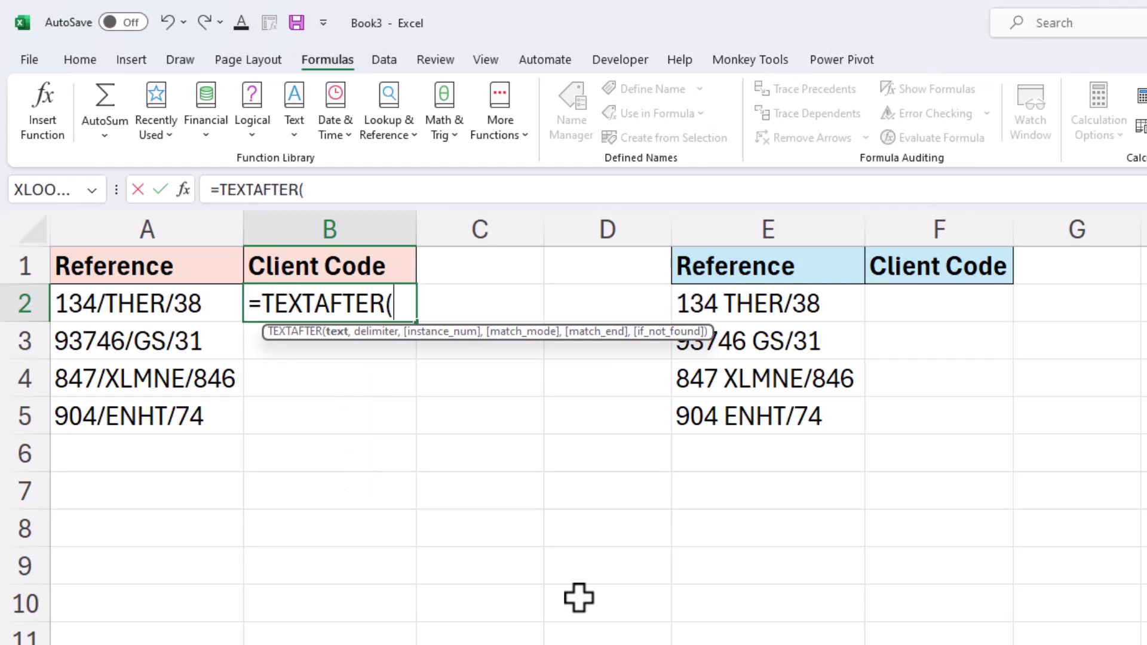
key("Left")
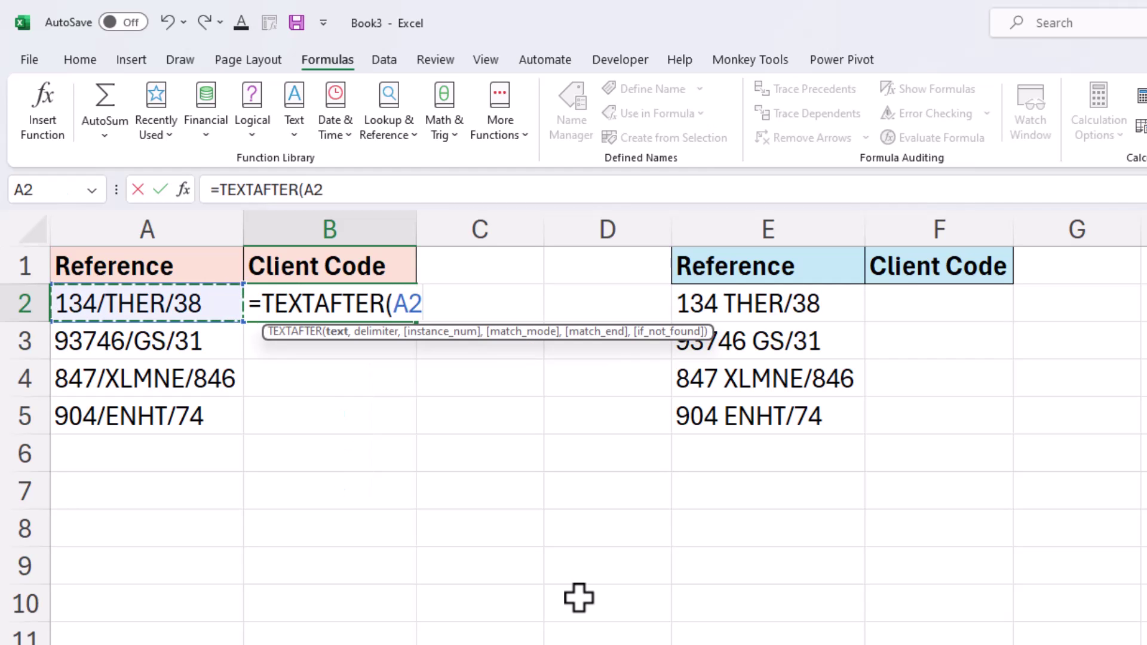
type(".\"/\"")
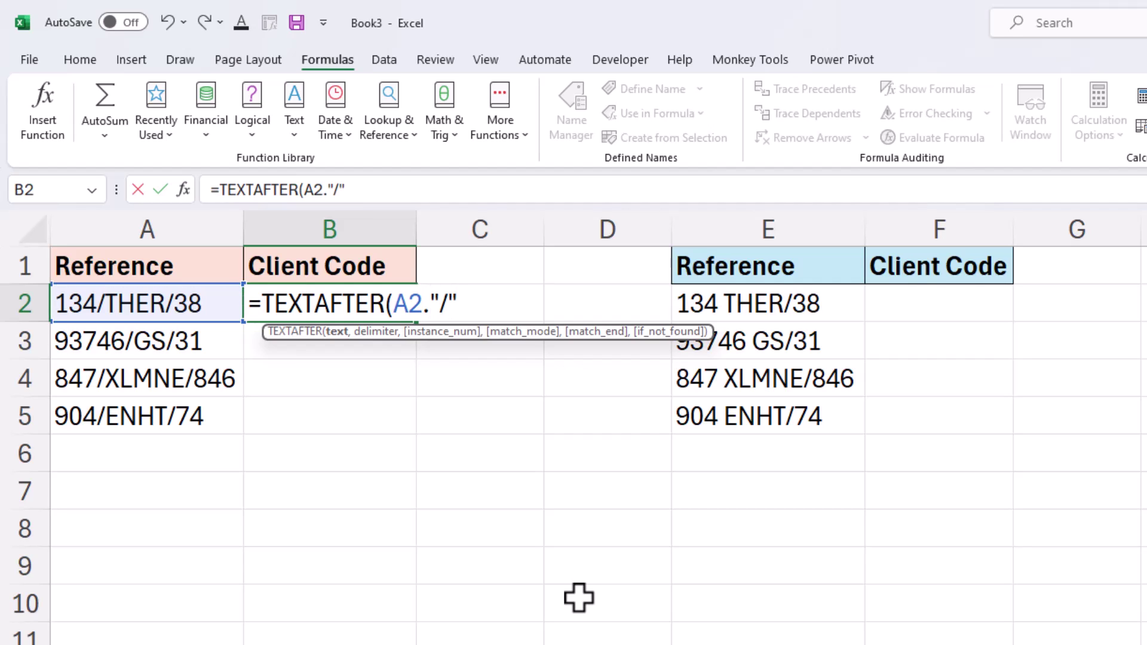
key("BackSpace")
key("BackSpace")
key("BackSpace")
key("BackSpace")
type(",\"/\")")
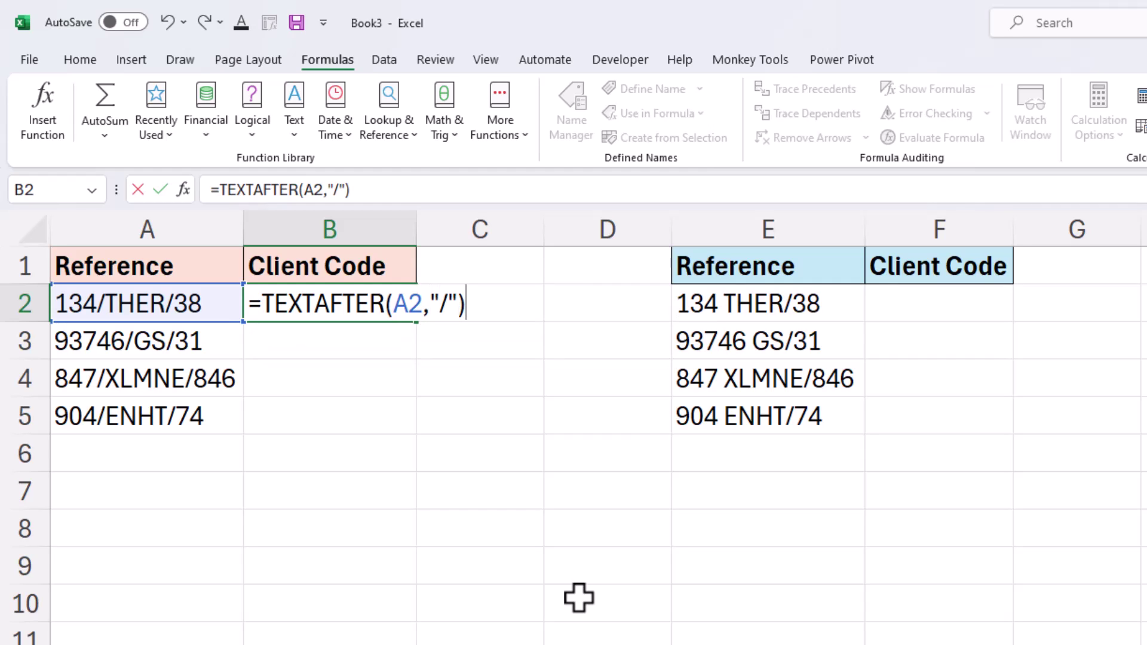
key("Return")
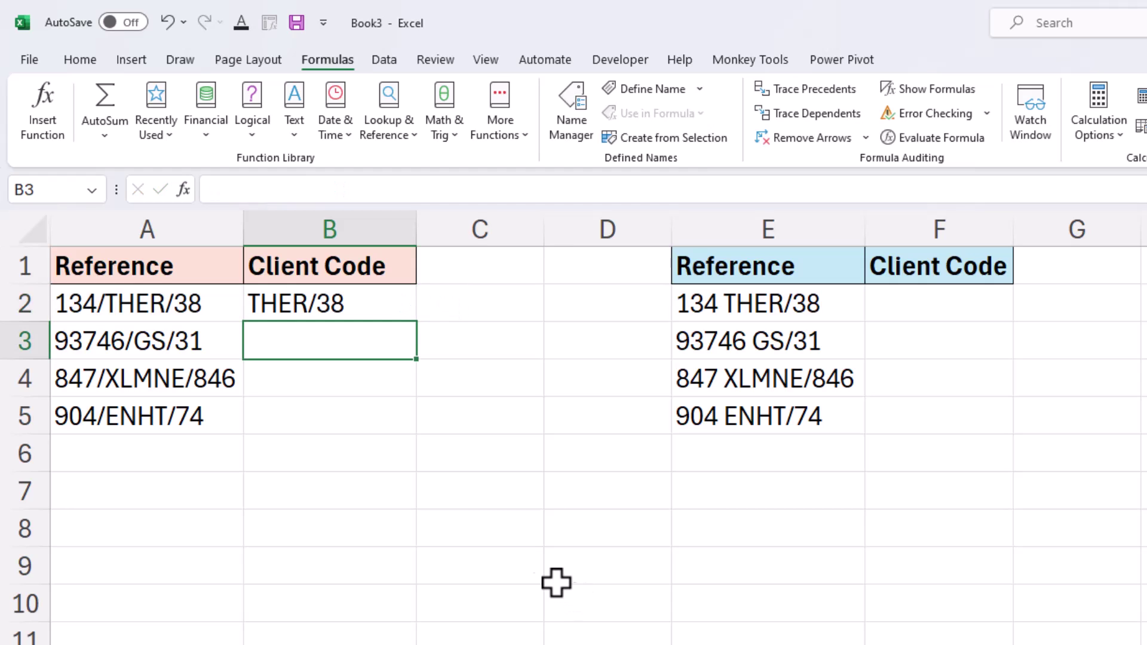
- Wrap B2's formula in TEXTBEFORE with a "/" delimiter so it returns THER
left_click(384, 305)
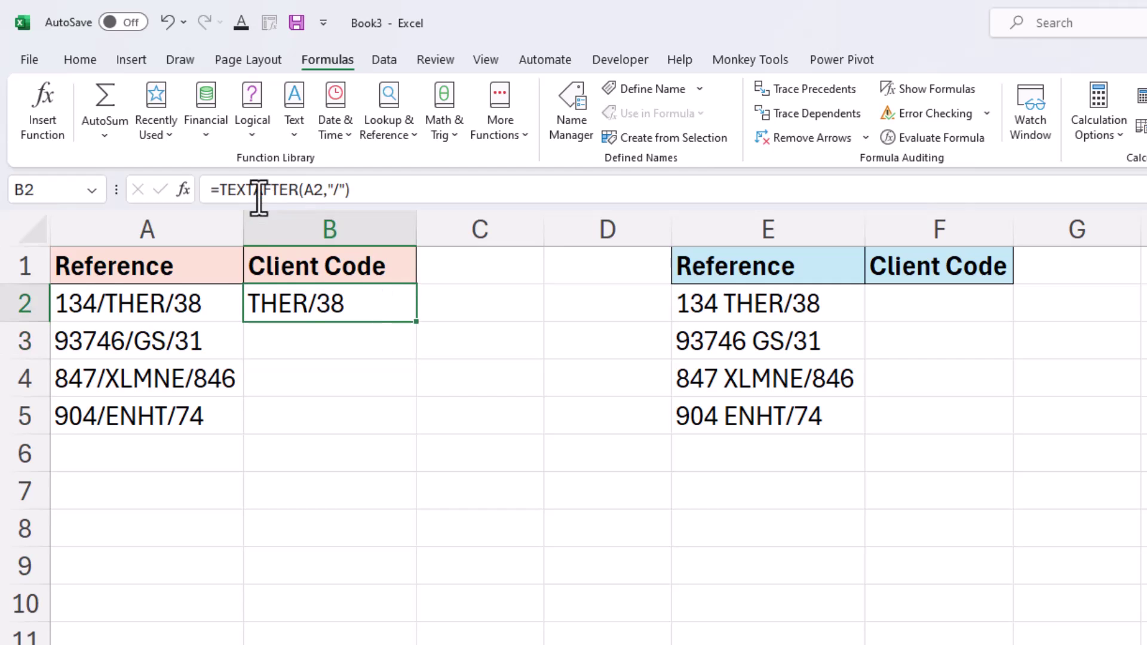
left_click(221, 189)
type("text")
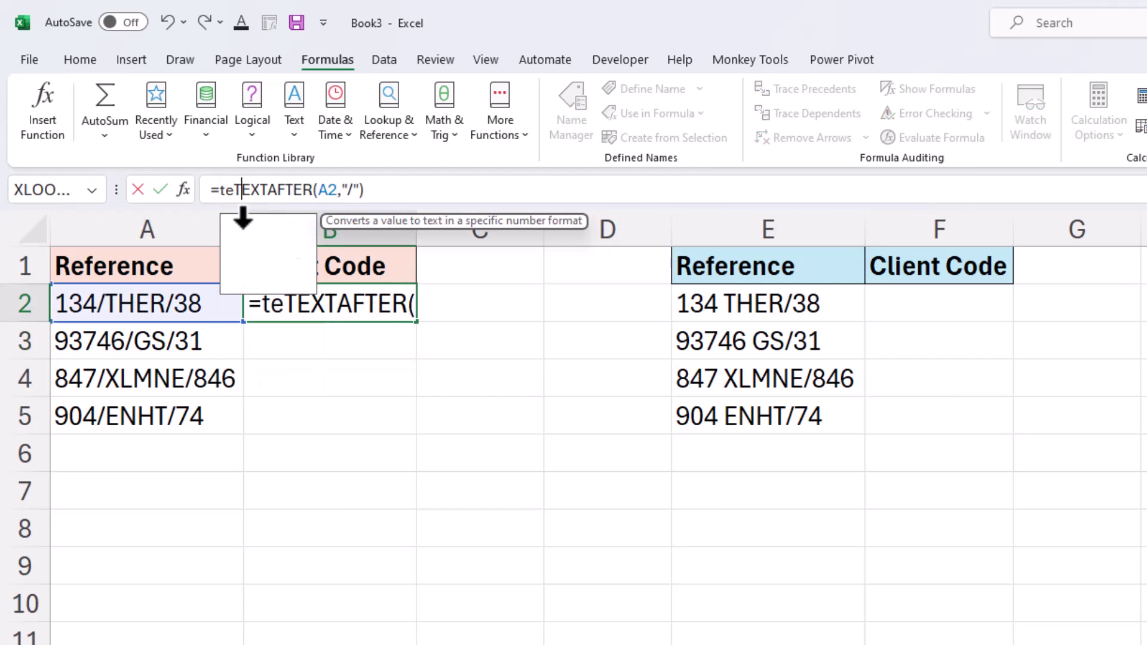
key("Down")
key("Down")
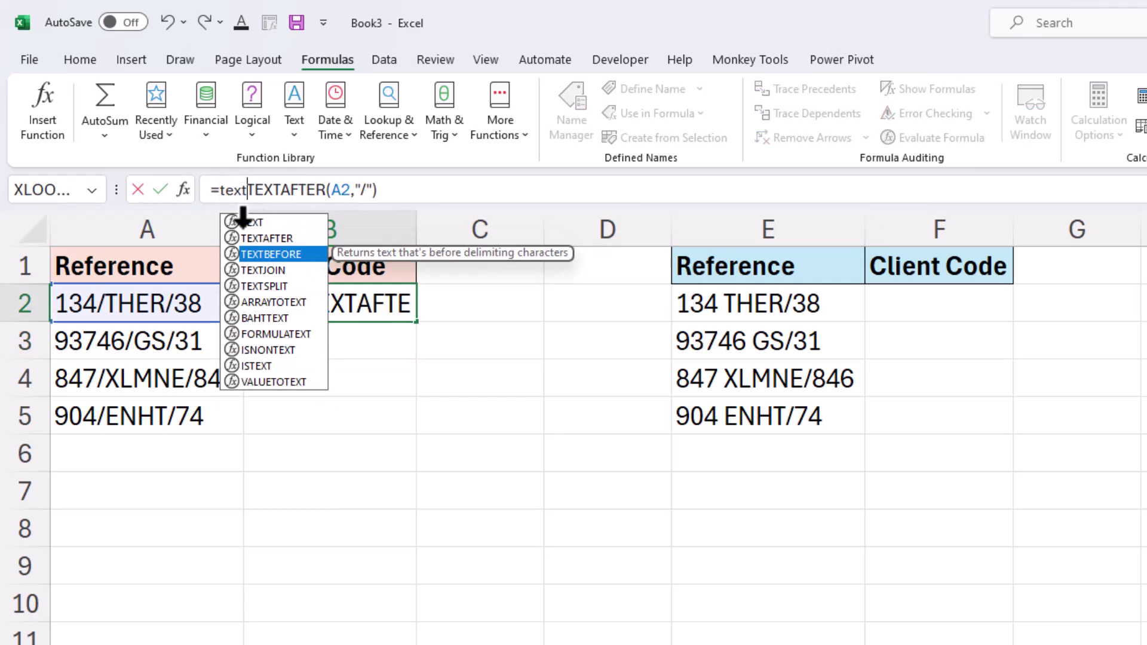
key("Tab")
left_click(450, 190)
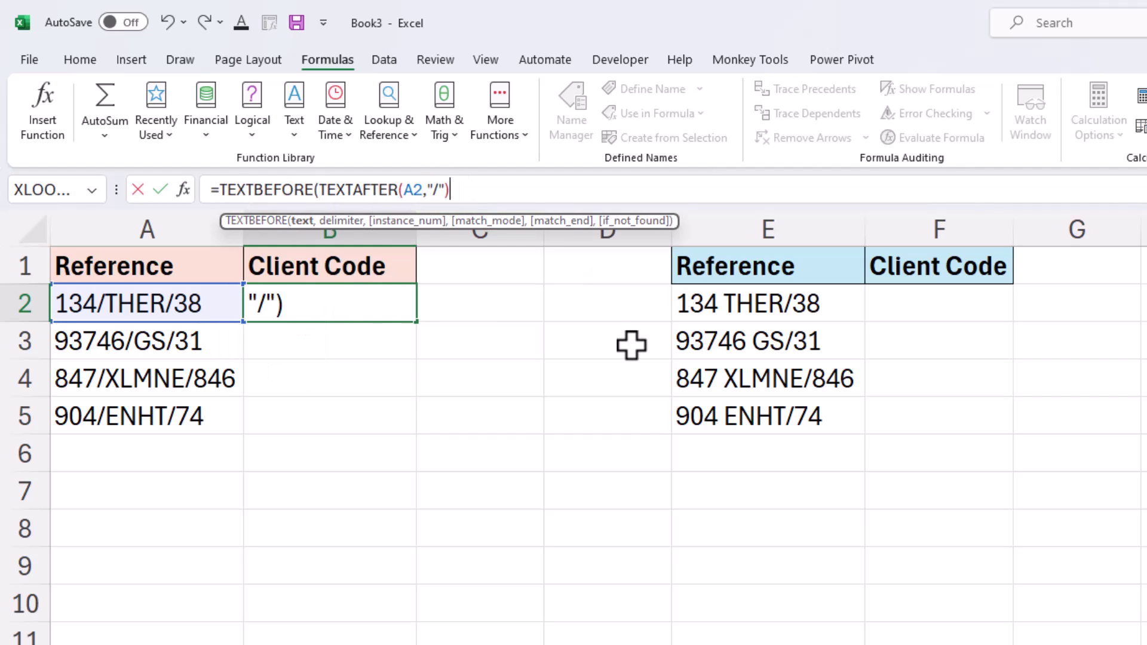
type(",\"/\")")
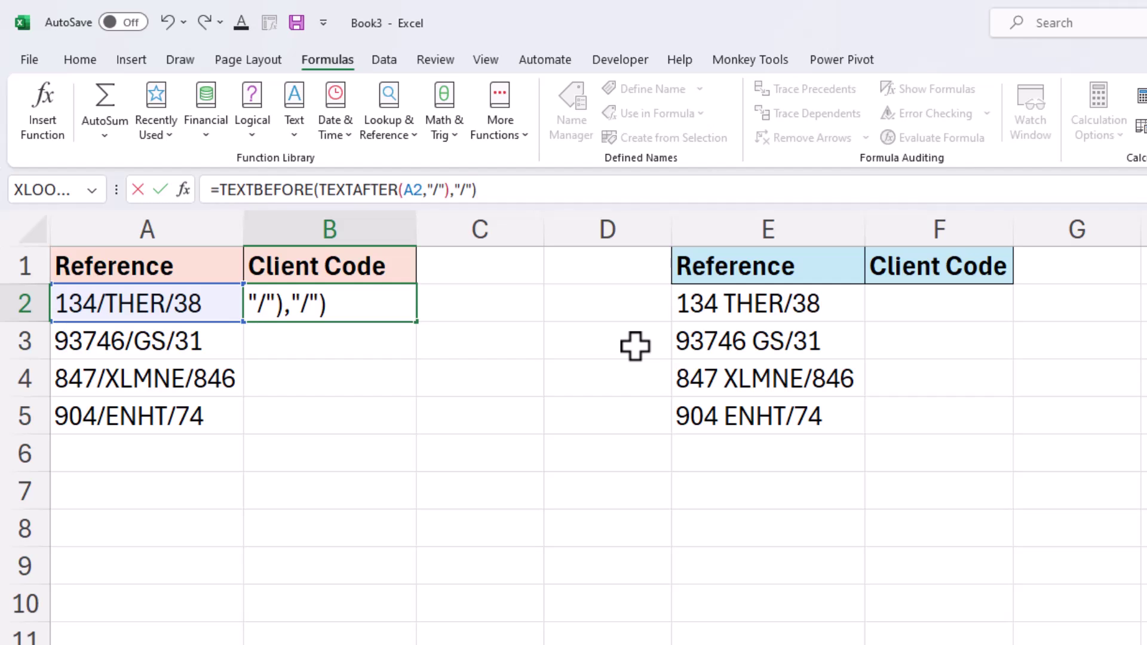
key("Return")
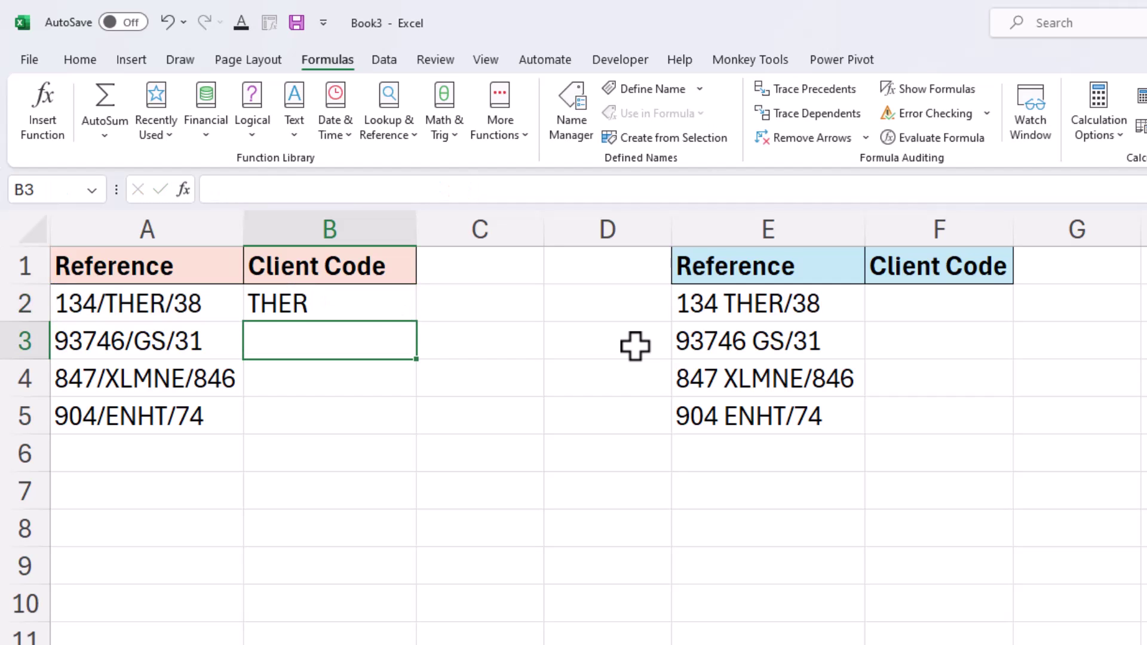
- Fill B2's formula down to B5 for GS, XLMNE and ENHT
left_click(397, 307)
left_click_drag(417, 324, 412, 431)
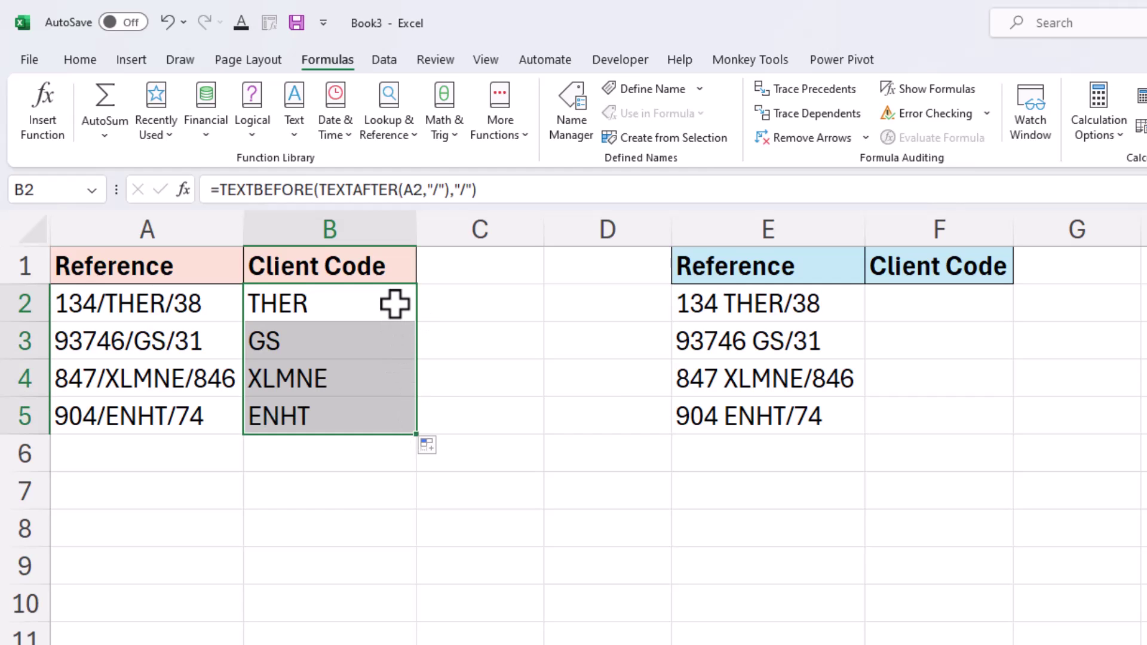
left_click(394, 304)
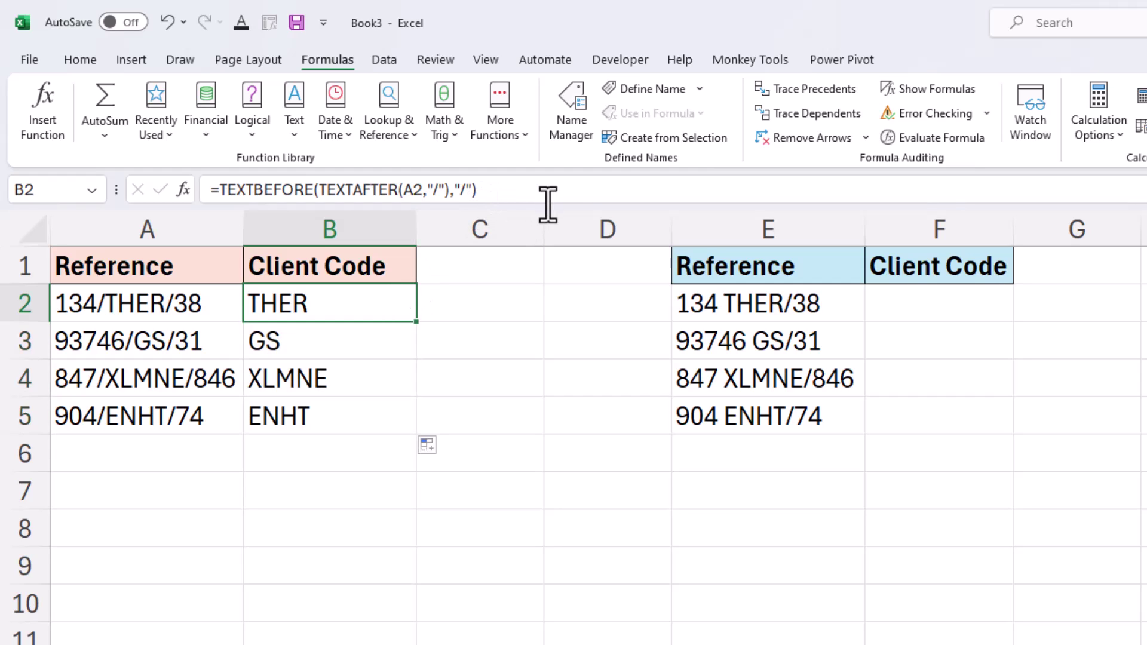
- Start B2 with =LAMBDA(range,char1, and move the TEXTBEFORE calculation to a second line
left_click_drag(539, 205, 503, 276)
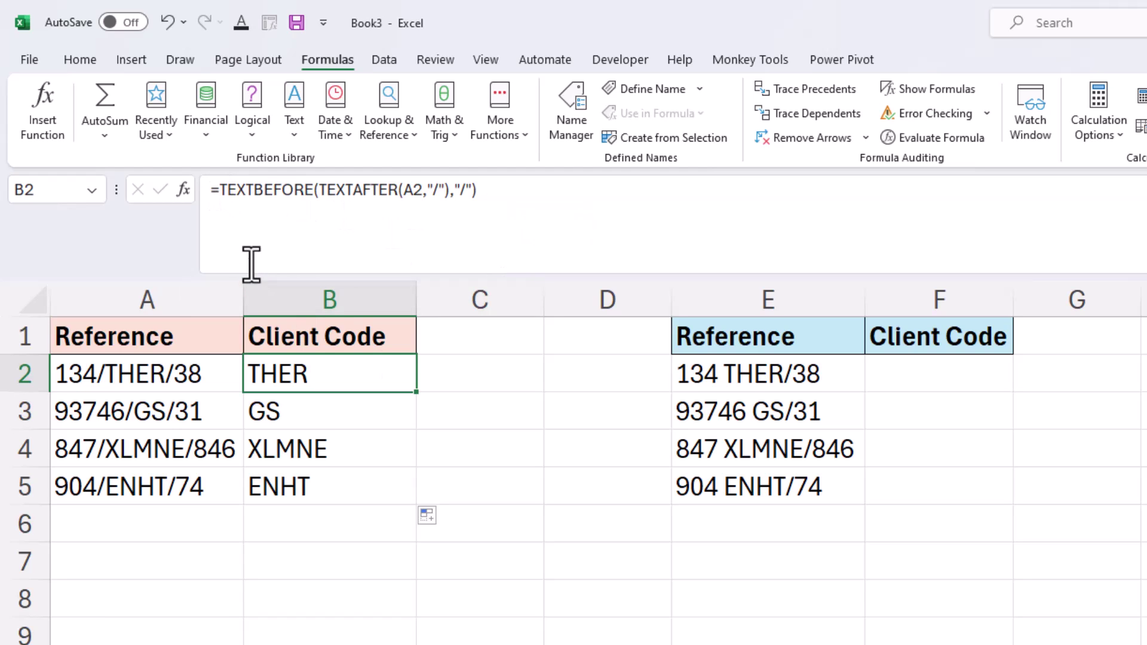
left_click(220, 190)
type("lam")
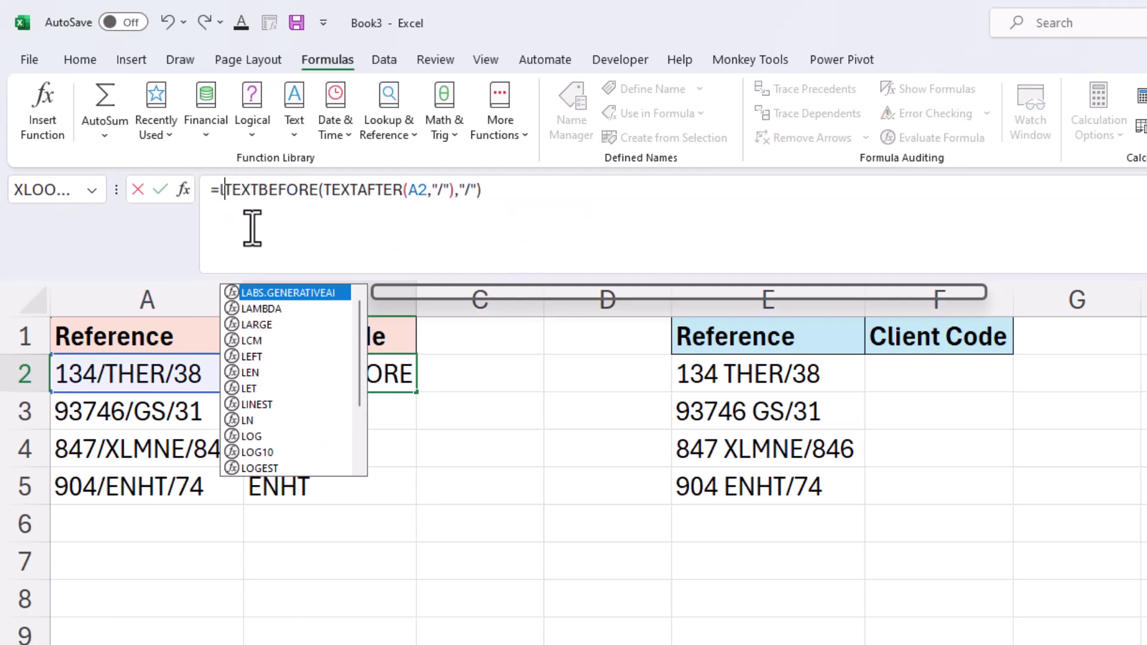
key("Tab")
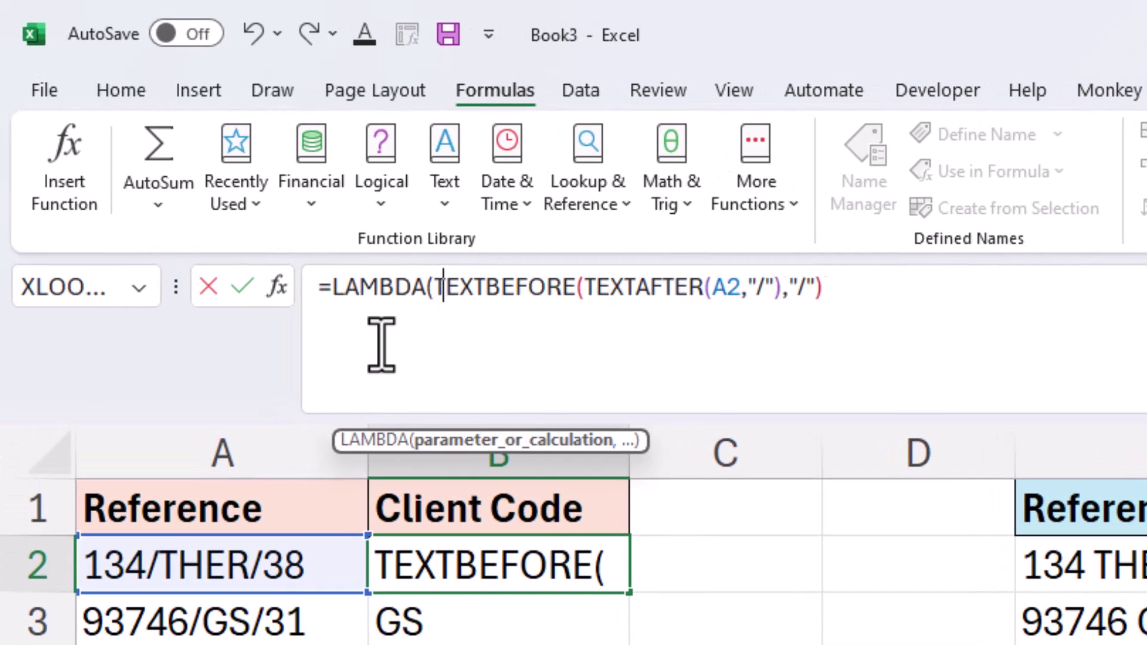
type("range,")
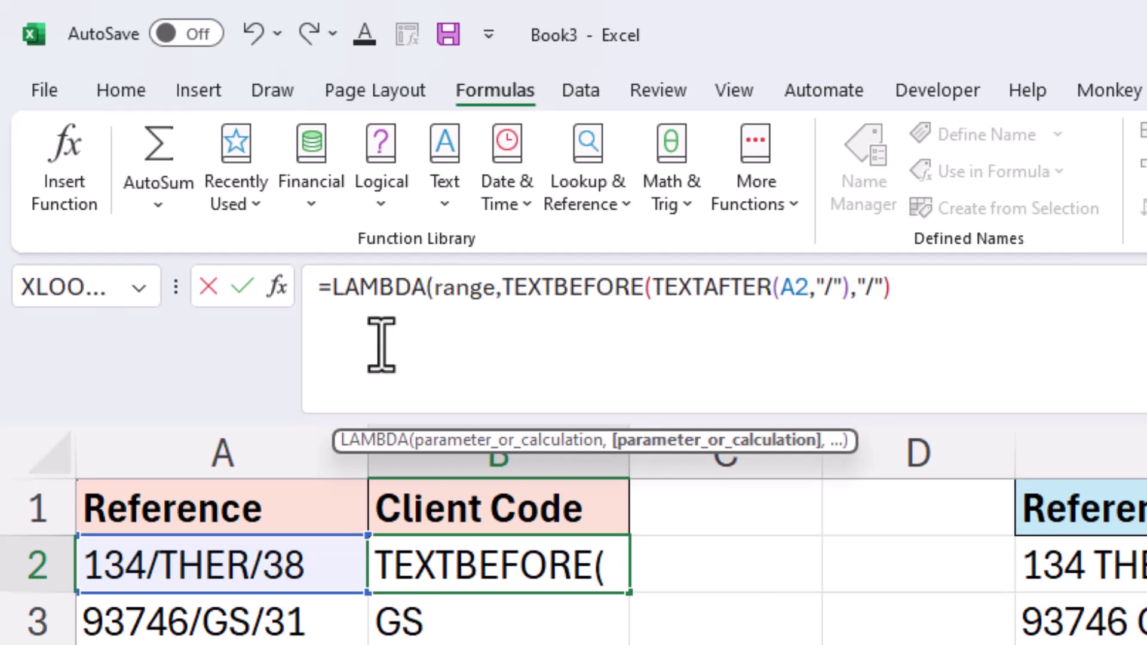
type("char1")
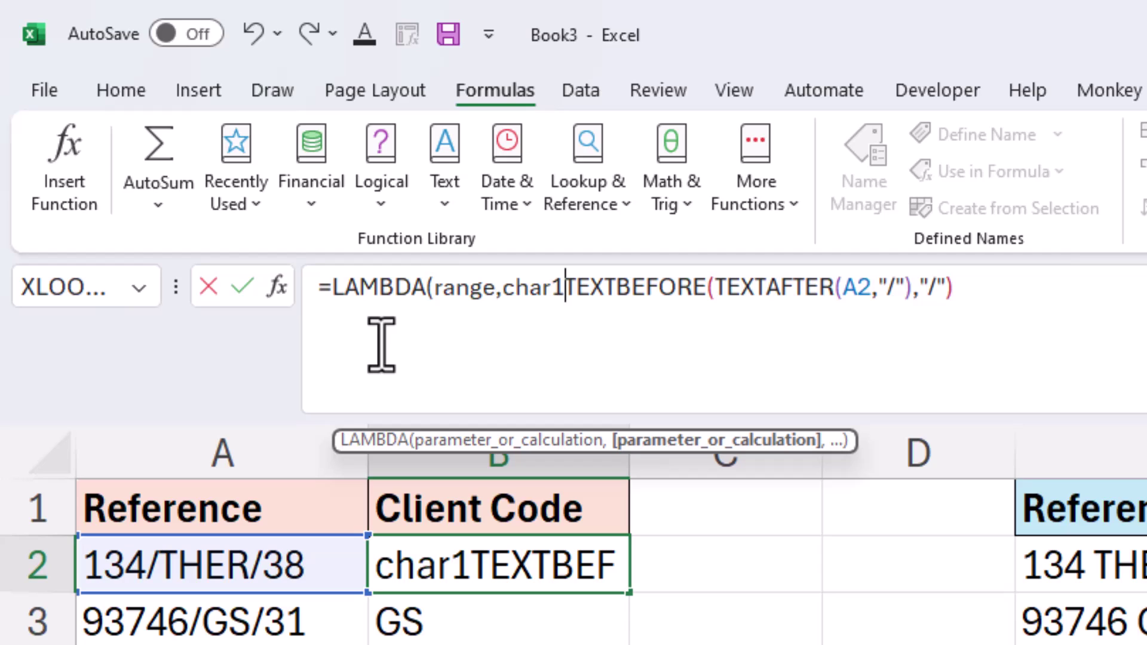
type(",")
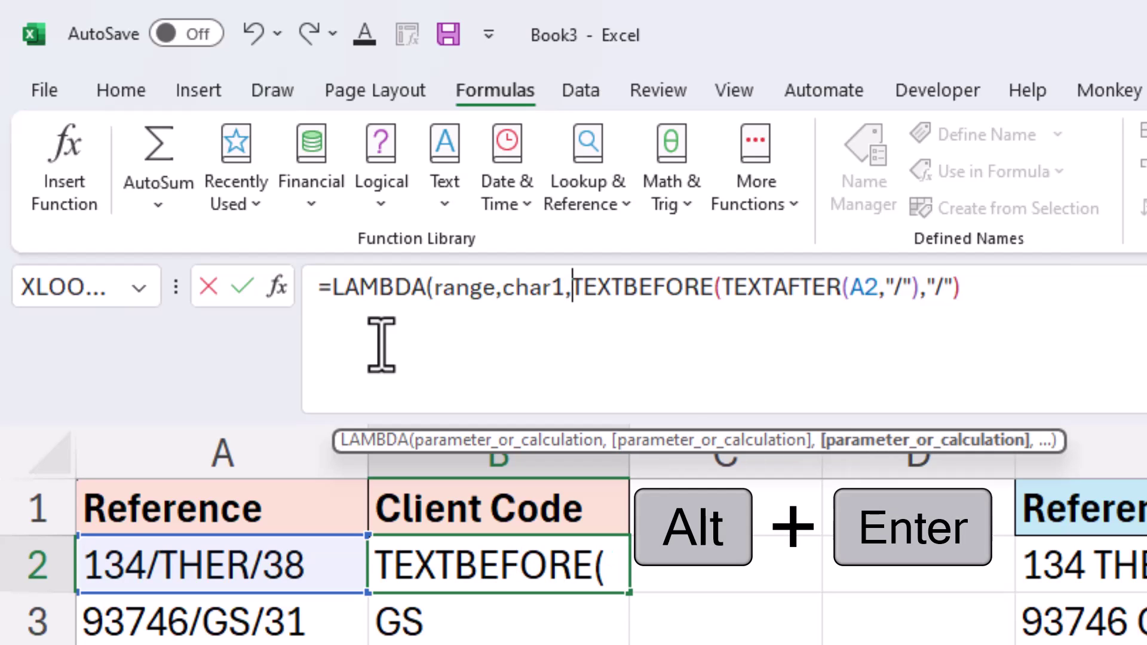
key("alt+Return")
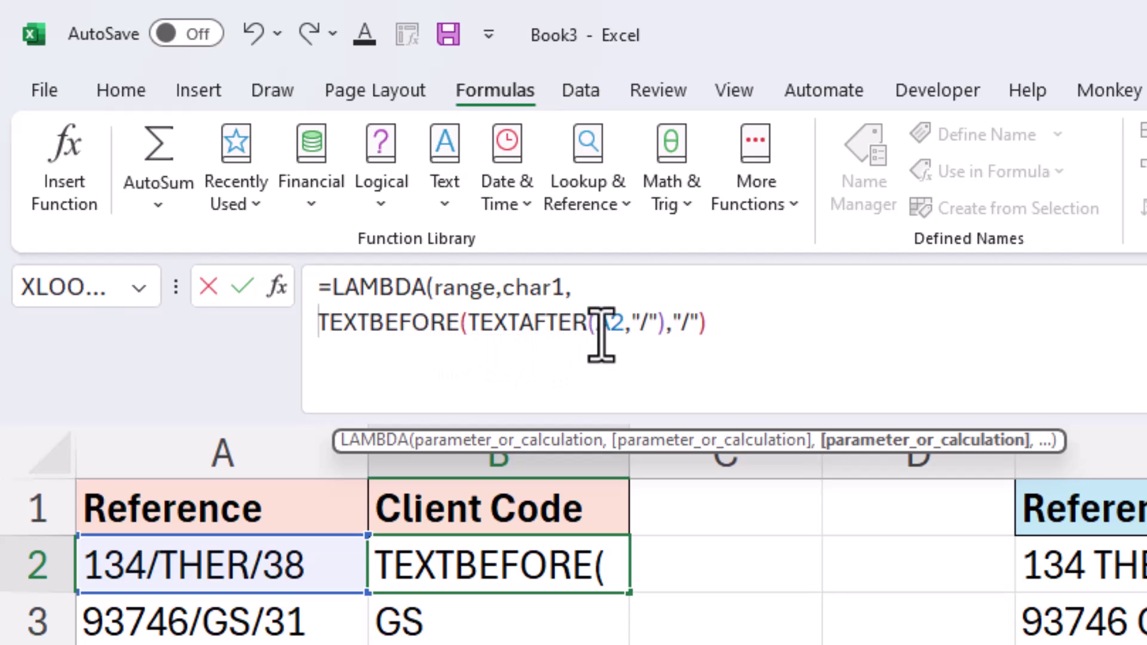
- Replace A2 with range and both "/" delimiters with char1 in the calculation
left_click_drag(602, 333, 624, 343)
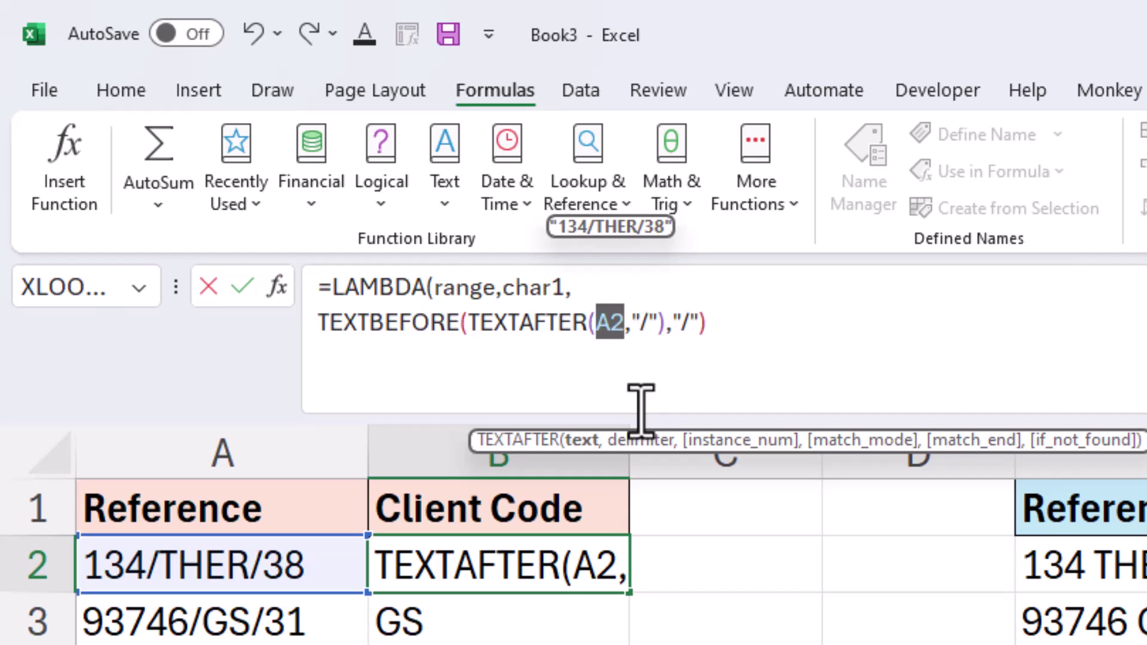
type("range")
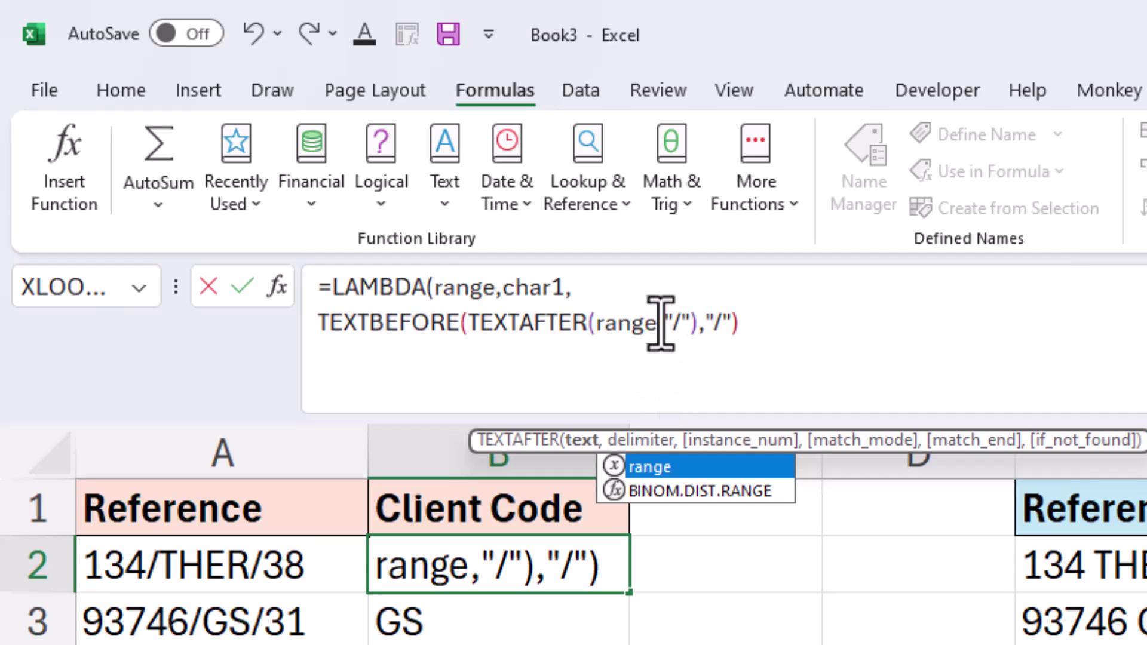
left_click_drag(668, 325, 679, 325)
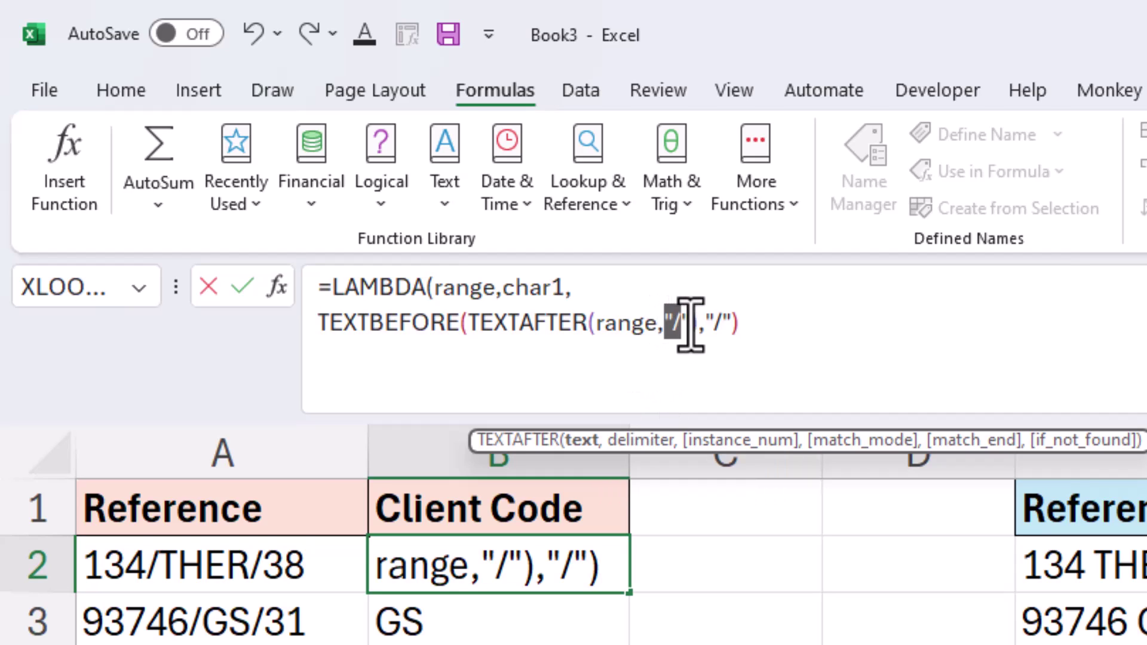
type("cha")
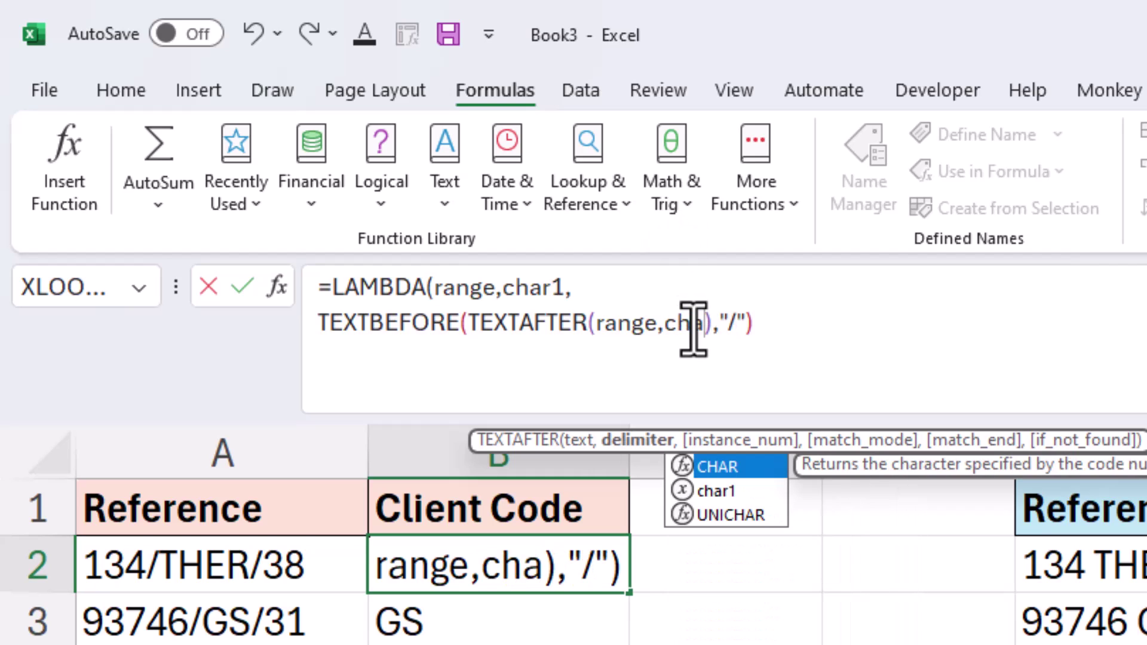
type("r1")
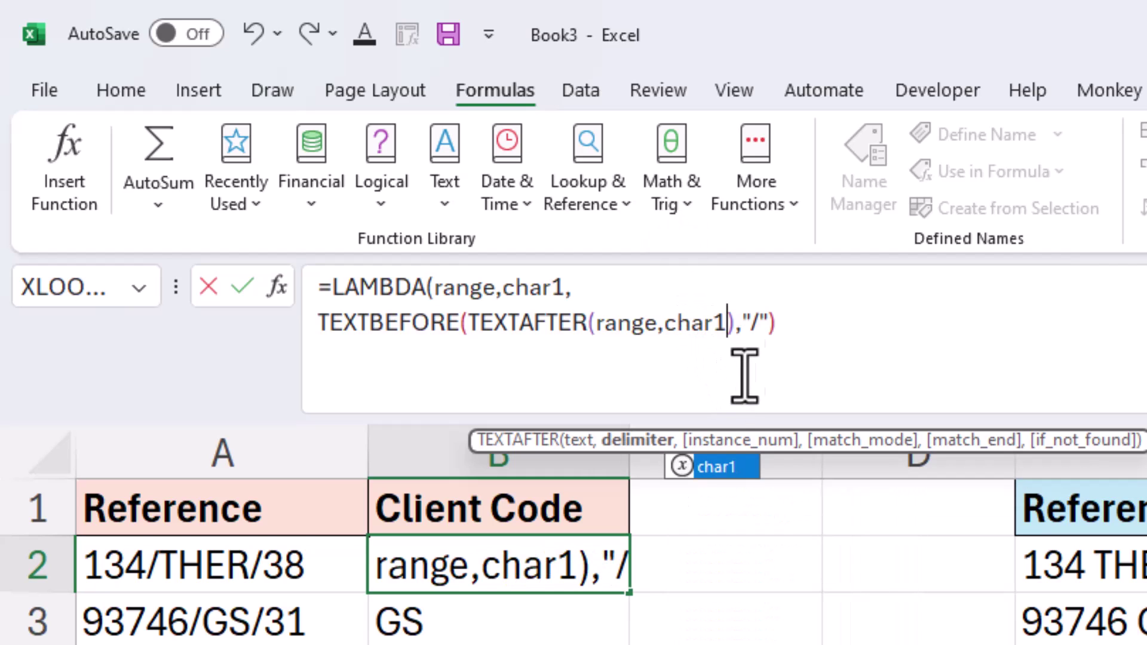
left_click_drag(743, 319, 770, 323)
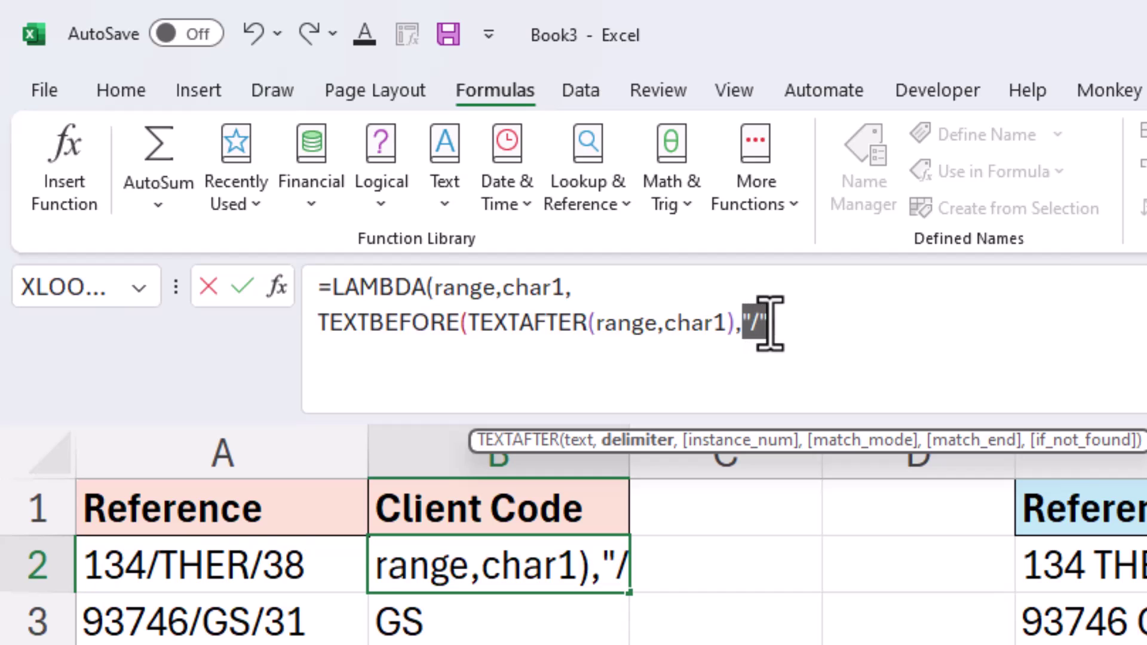
type("char")
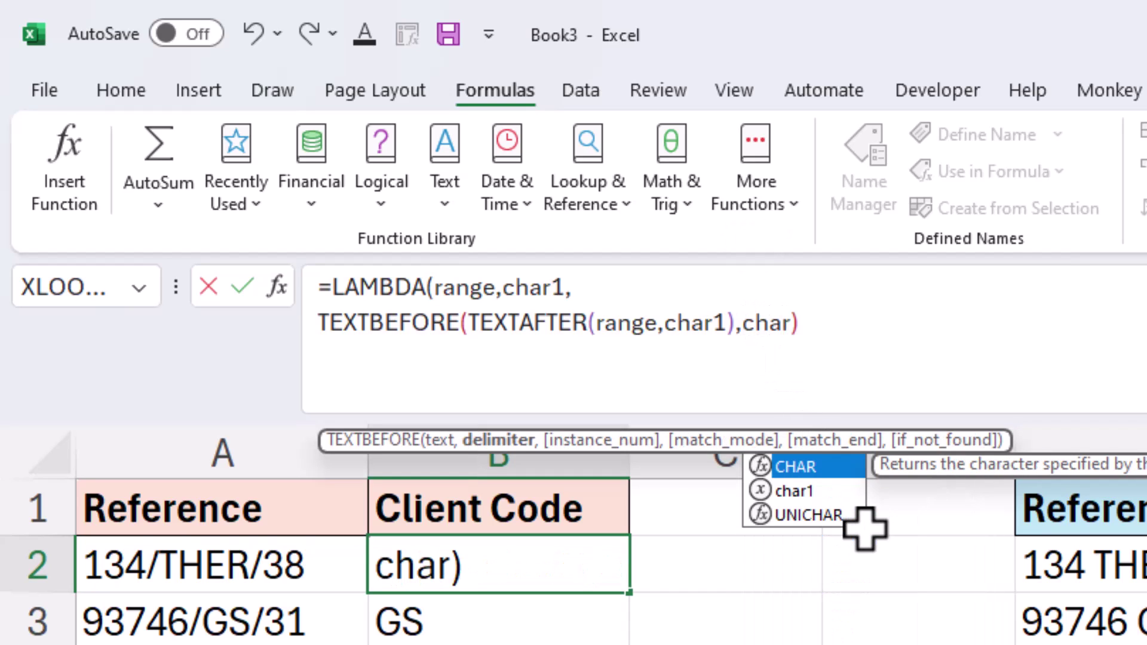
type("1")
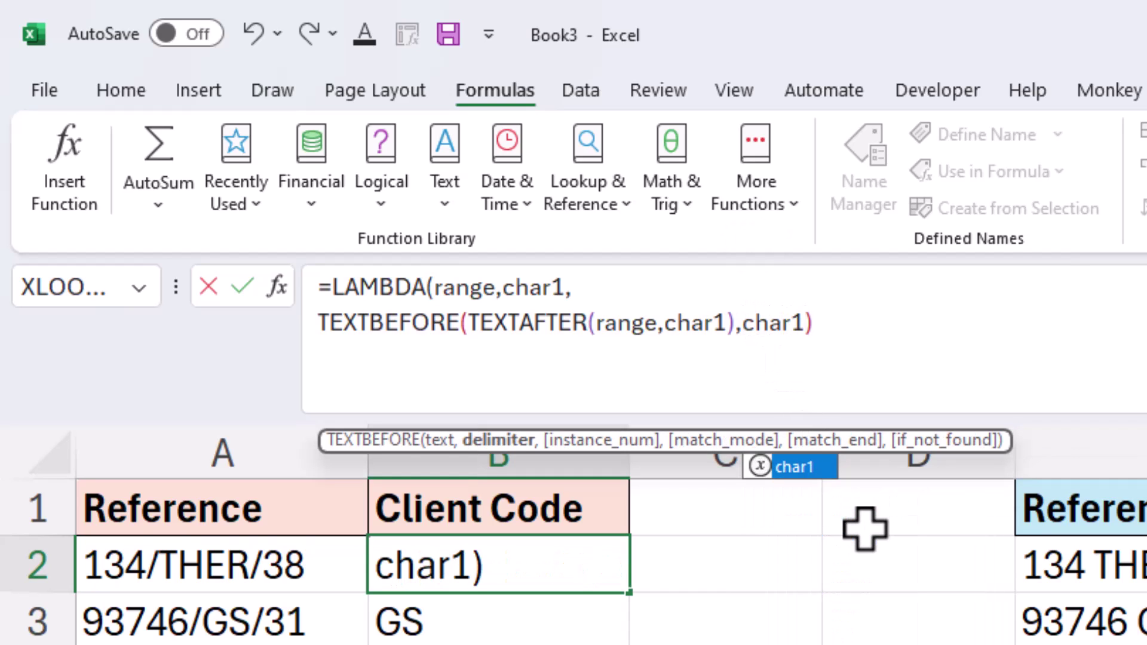
- Add the LAMBDA's closing parenthesis on a third line
left_click(859, 332)
key("alt+Return")
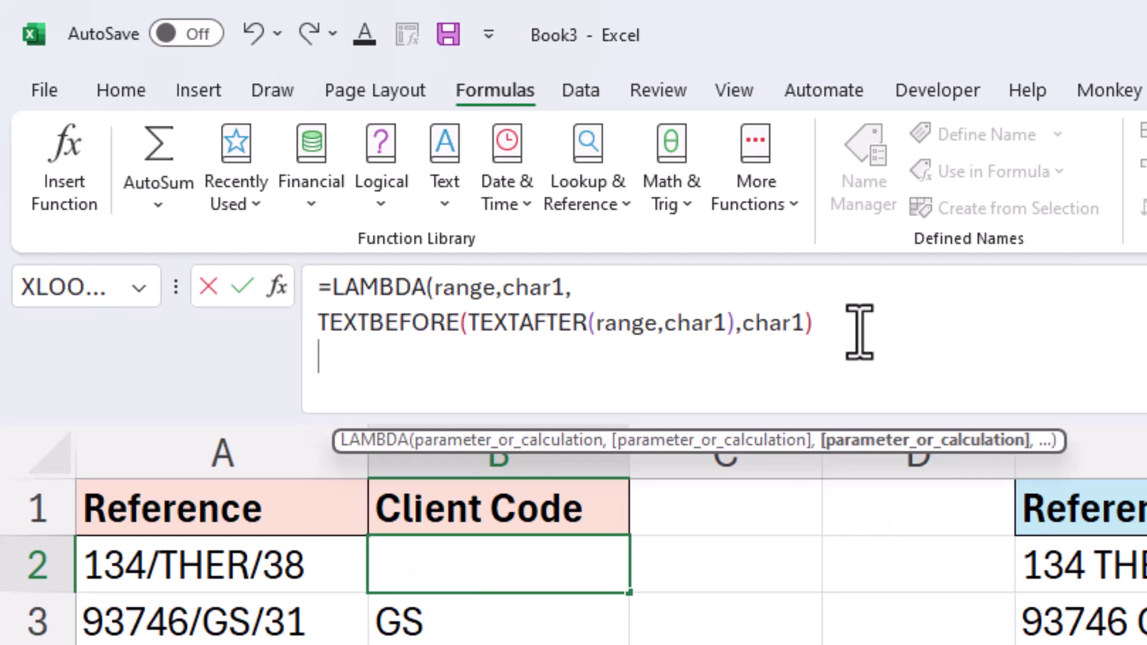
type(")")
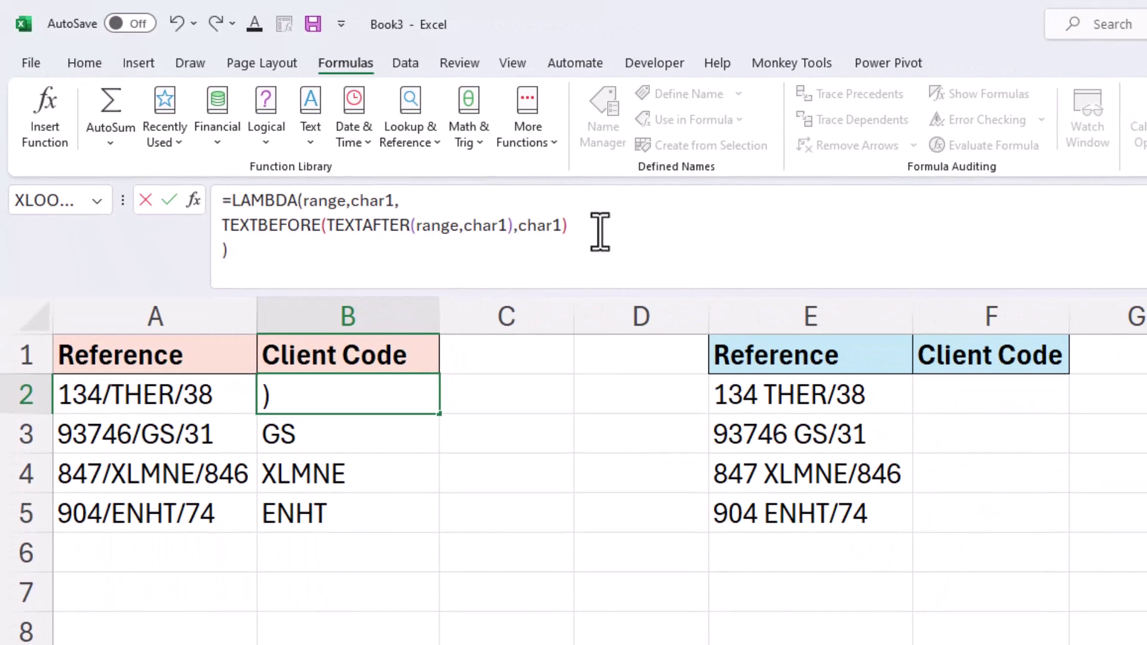
- Commit B2's LAMBDA, which shows #CALC!, and delete the old values in B3:B5
key("Return")
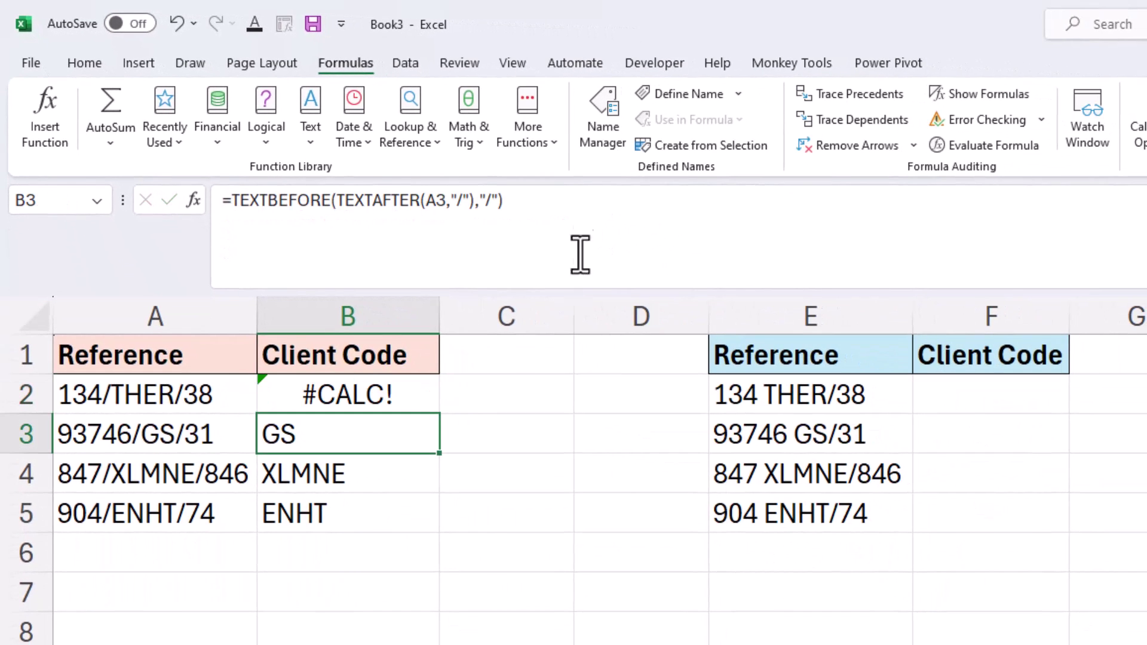
left_click_drag(418, 458, 418, 507)
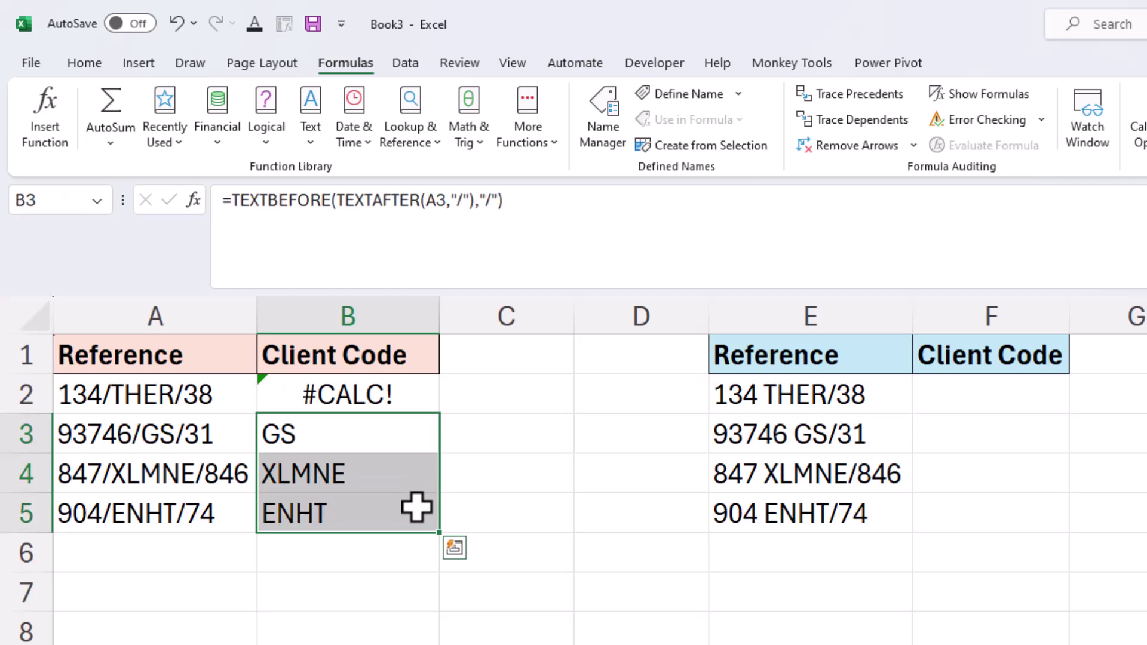
key("Delete")
left_click(428, 395)
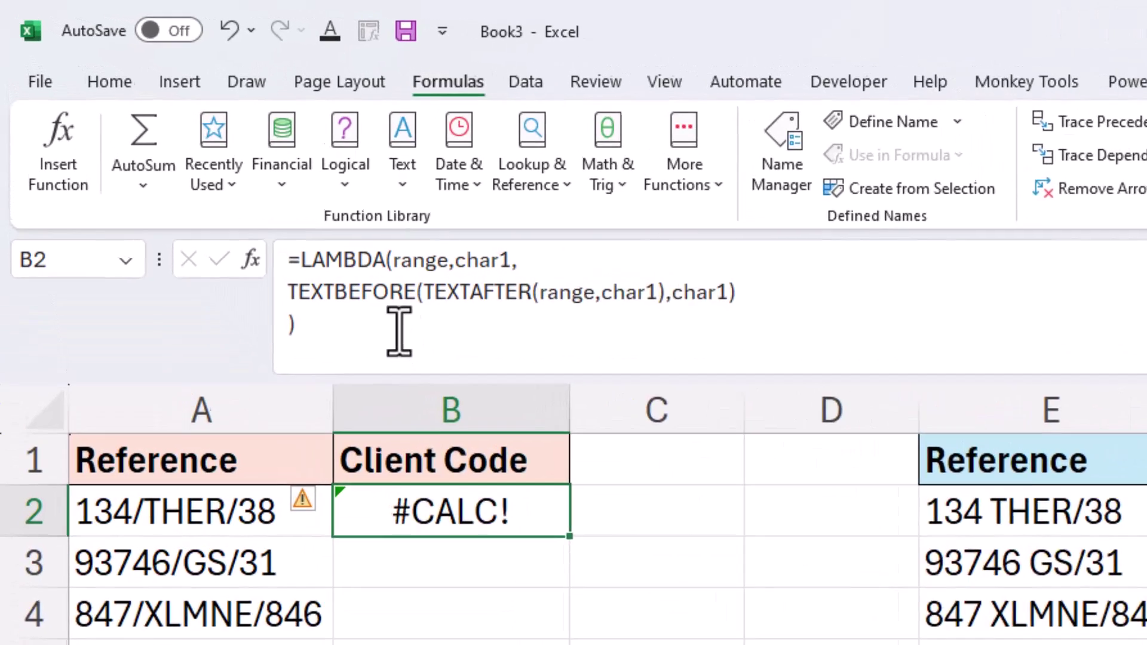
- Append (A2,"/") to B2's LAMBDA and fill it to B5, giving THER, GS, XLMNE, ENHT
left_click(308, 255)
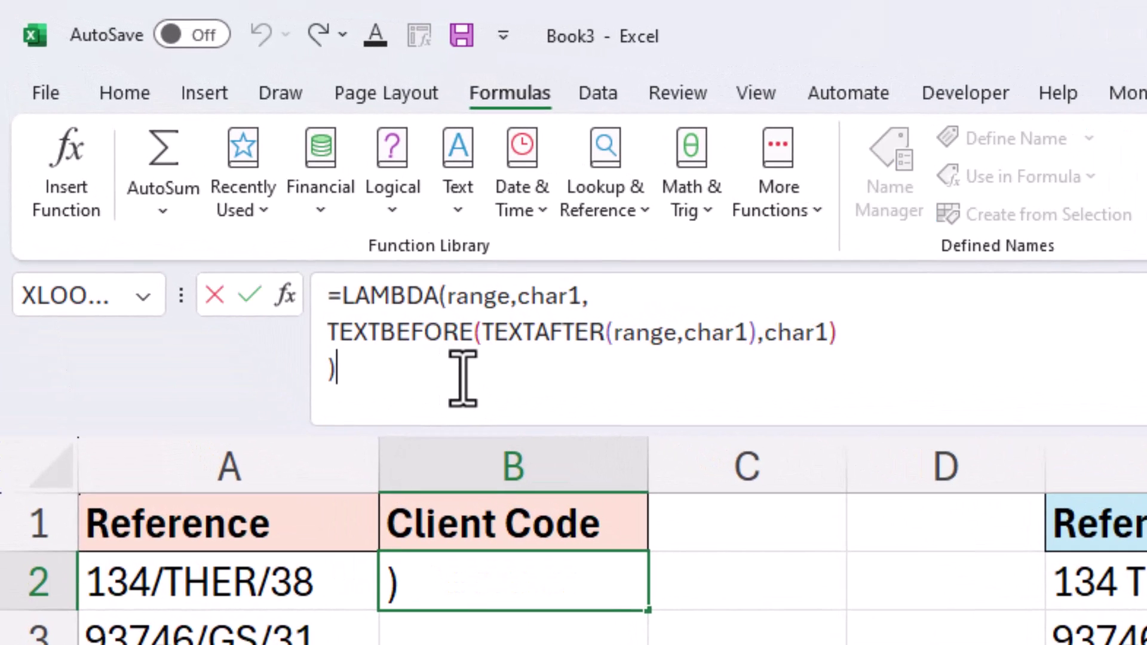
type("(")
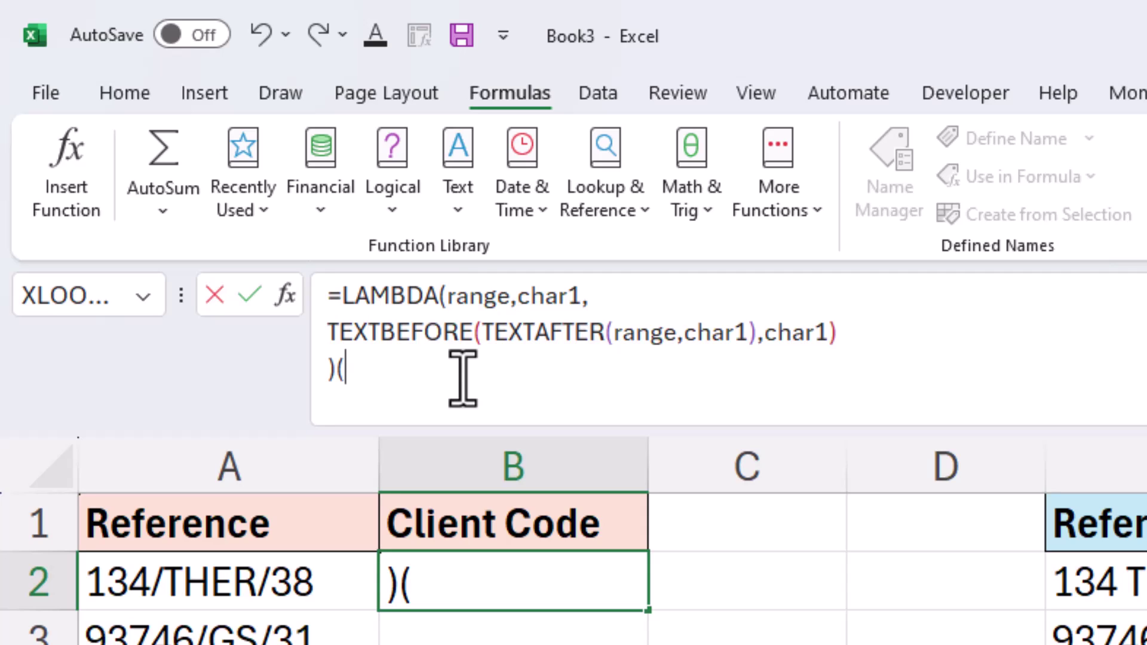
type("A2")
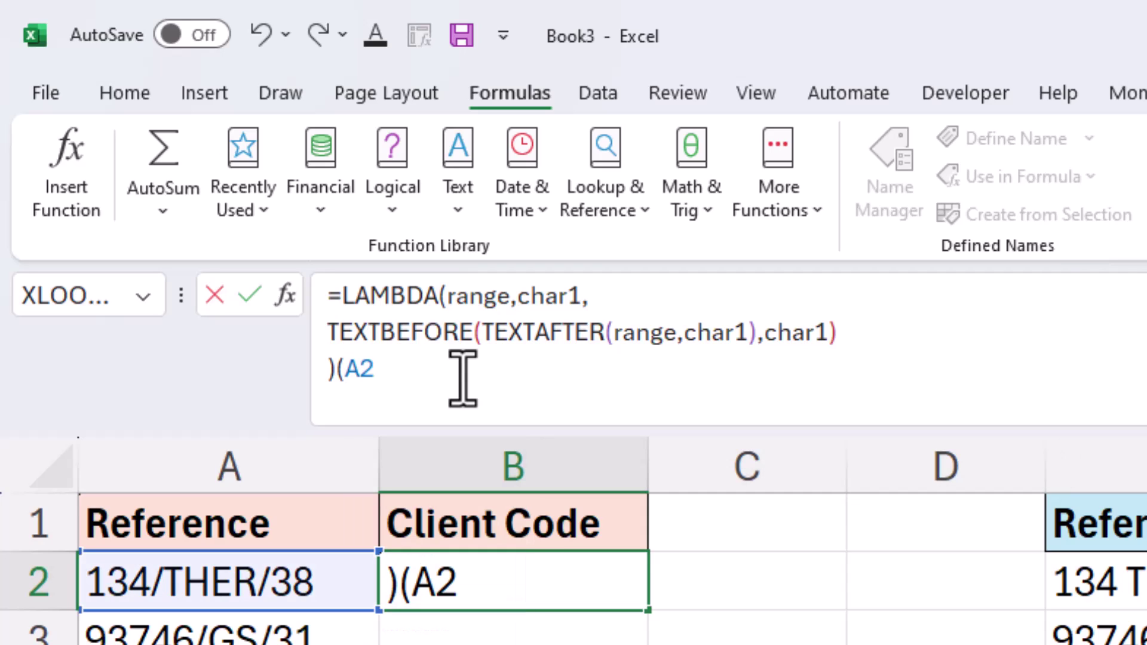
type(",\"/\")")
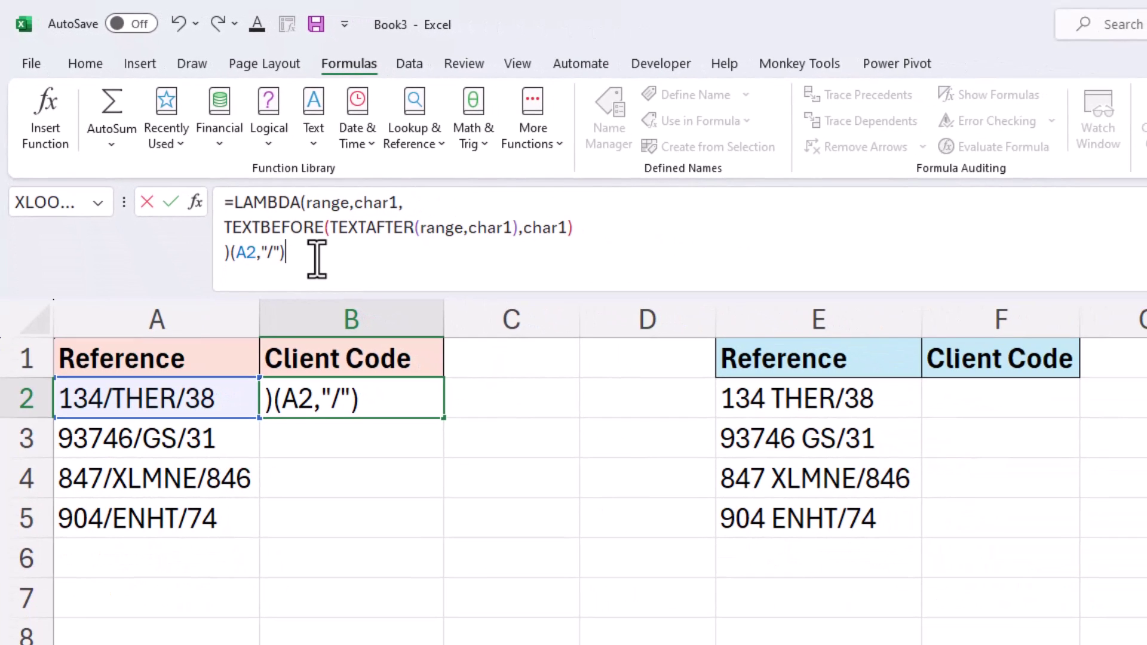
key("Return")
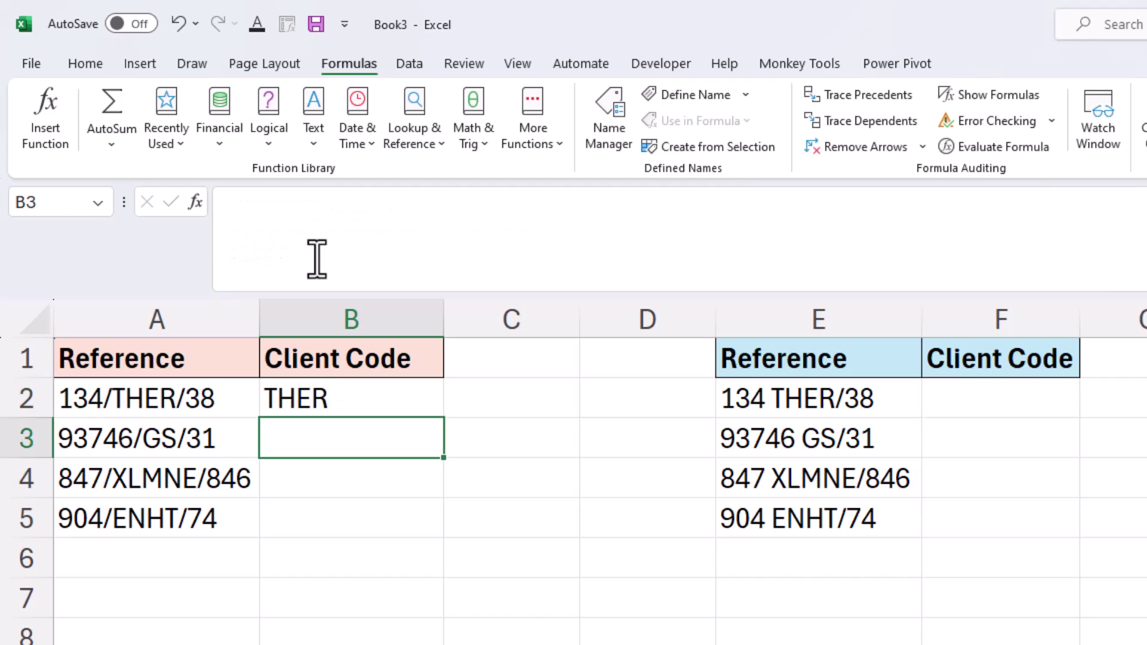
left_click(368, 391)
left_click_drag(443, 420, 433, 526)
left_click(402, 450)
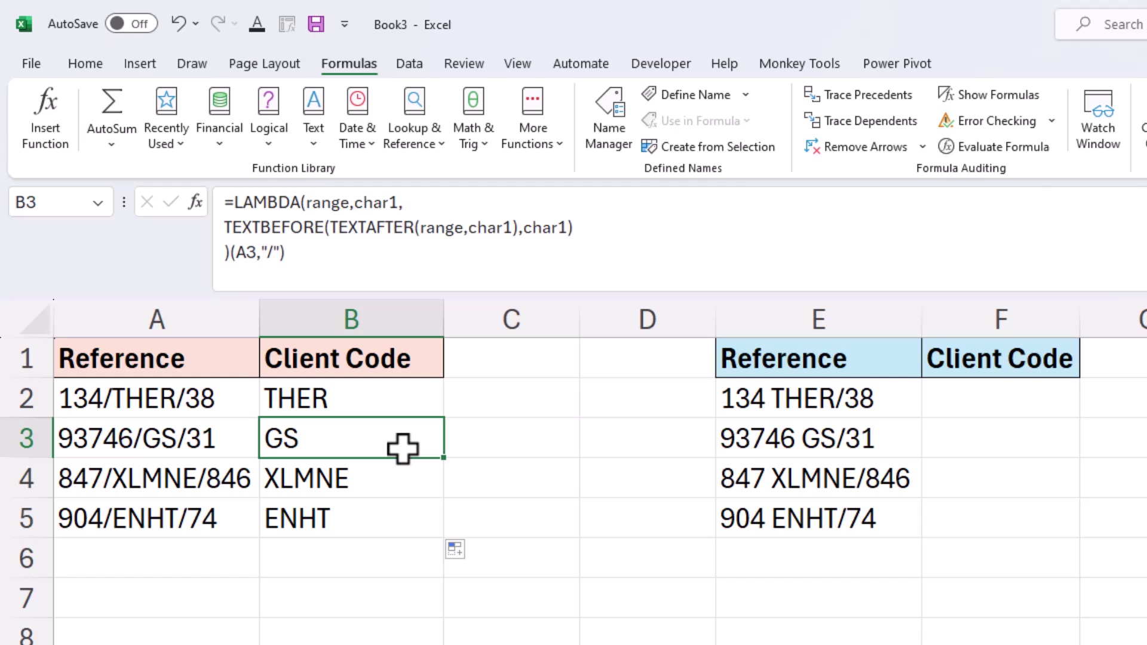
- Copy the complete LAMBDA formula text from B2's formula bar
left_click(407, 400)
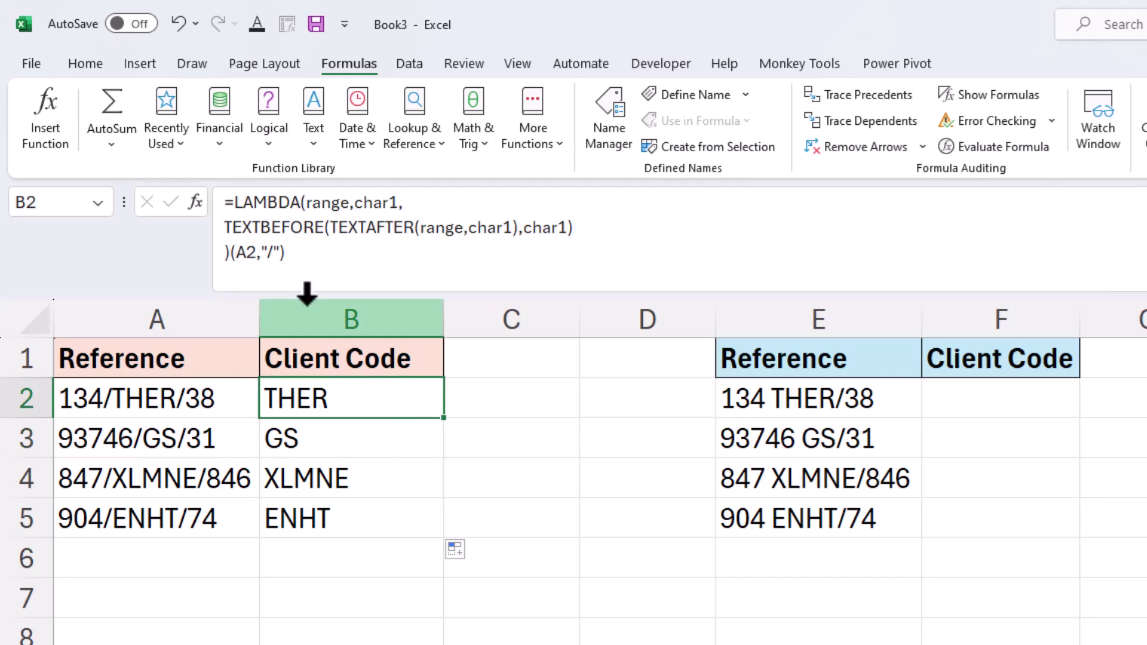
triple_click(232, 206)
right_click(253, 227)
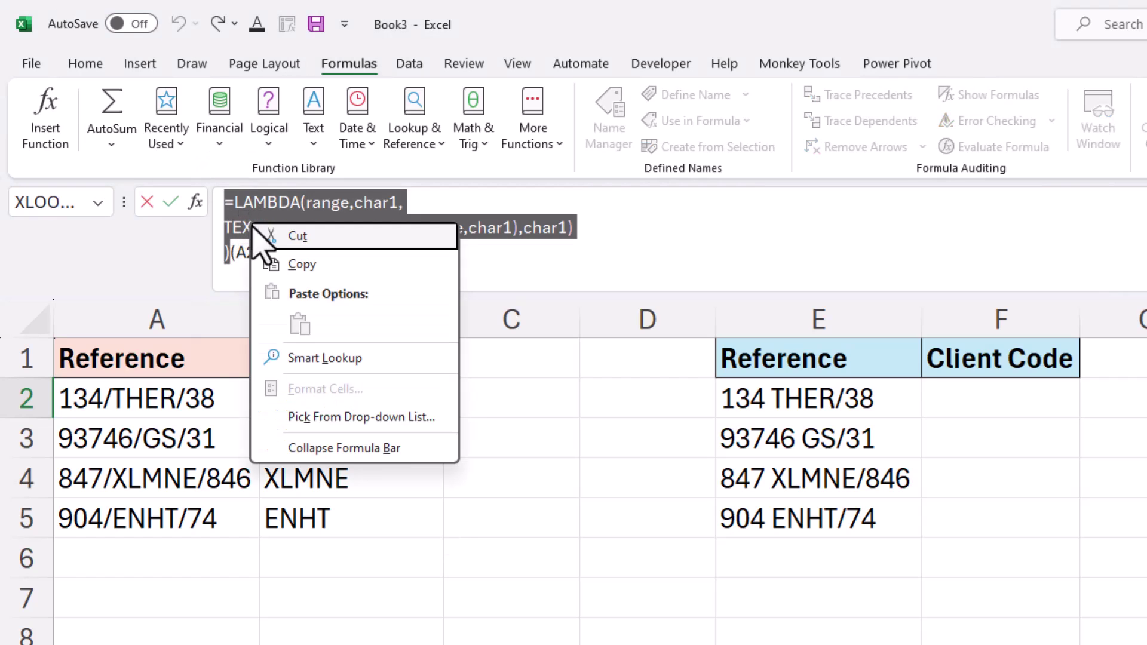
left_click(299, 267)
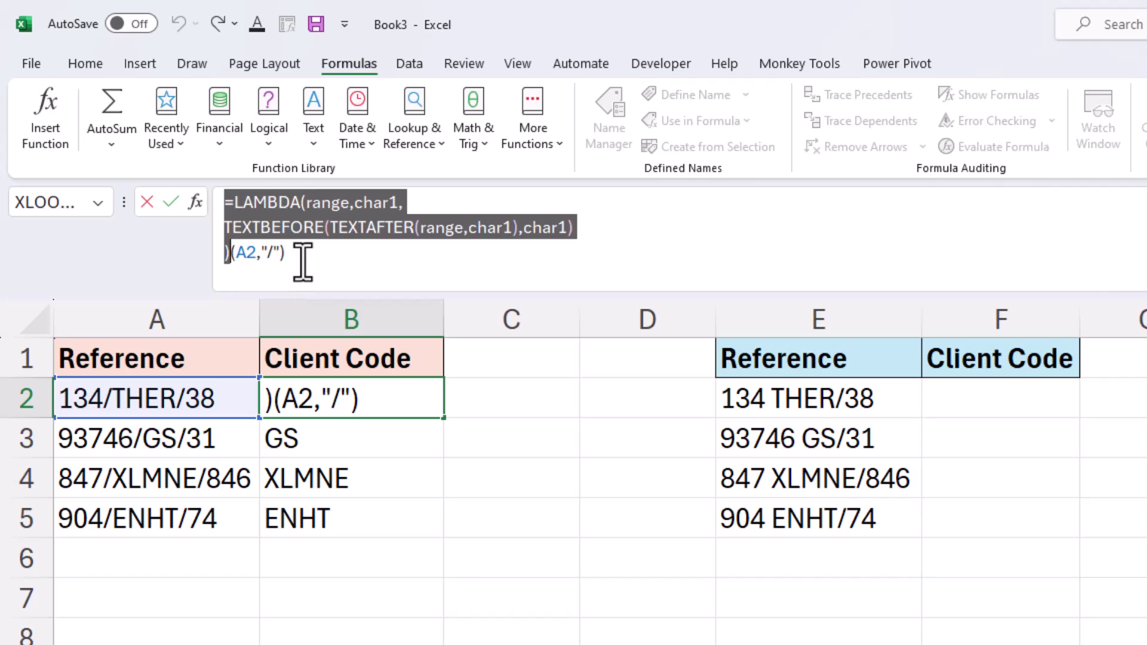
key("Return")
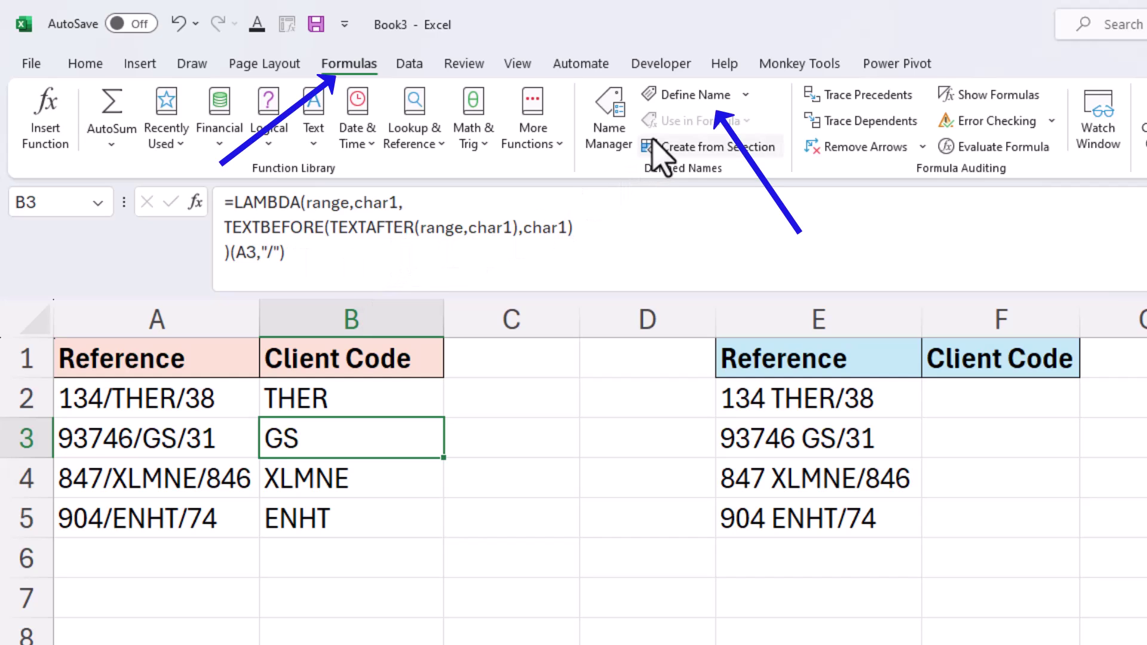
- Define a new name TEXTBETWEEN with the comment 'Extracts text between delimters.'
left_click(705, 99)
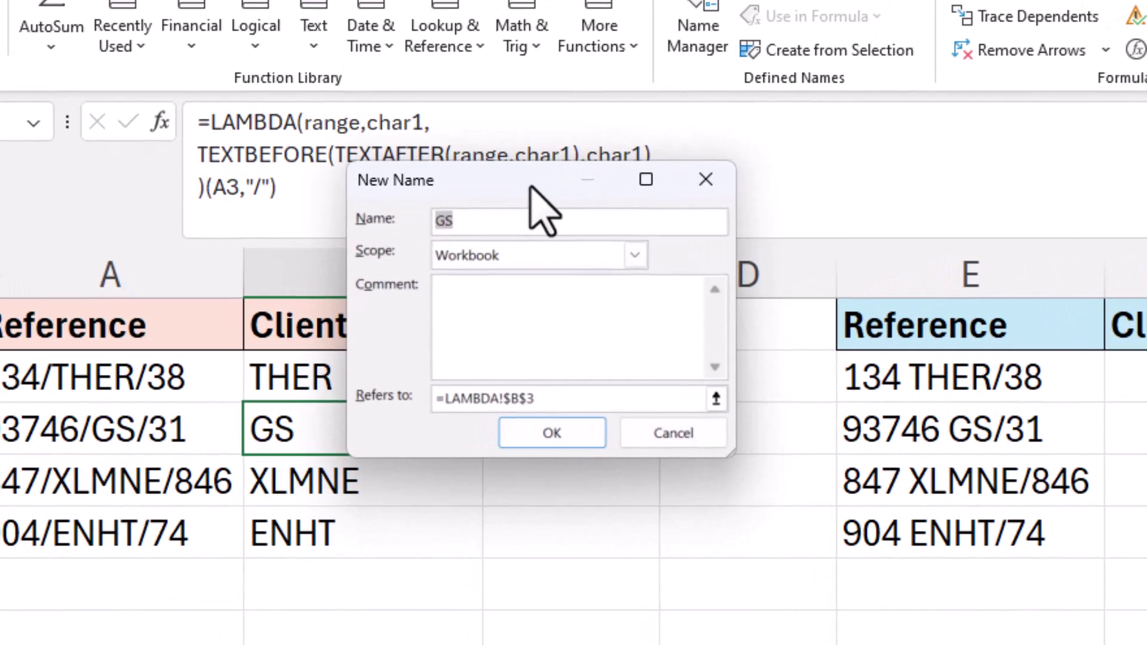
type("TE")
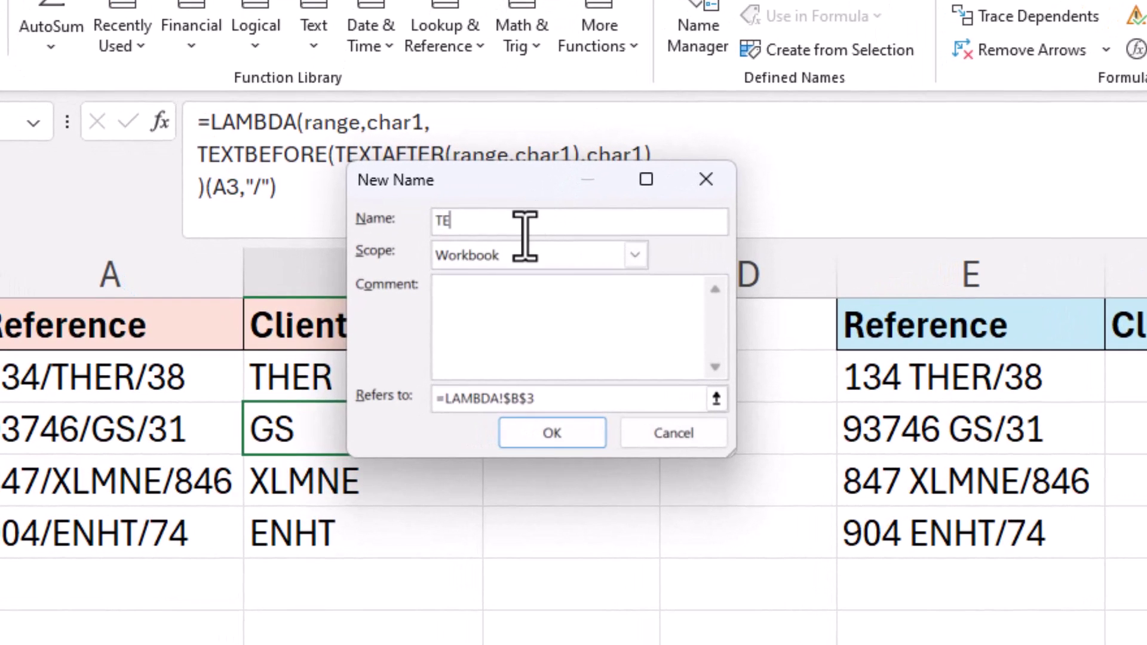
type("XTBETWEEN")
left_click(554, 324)
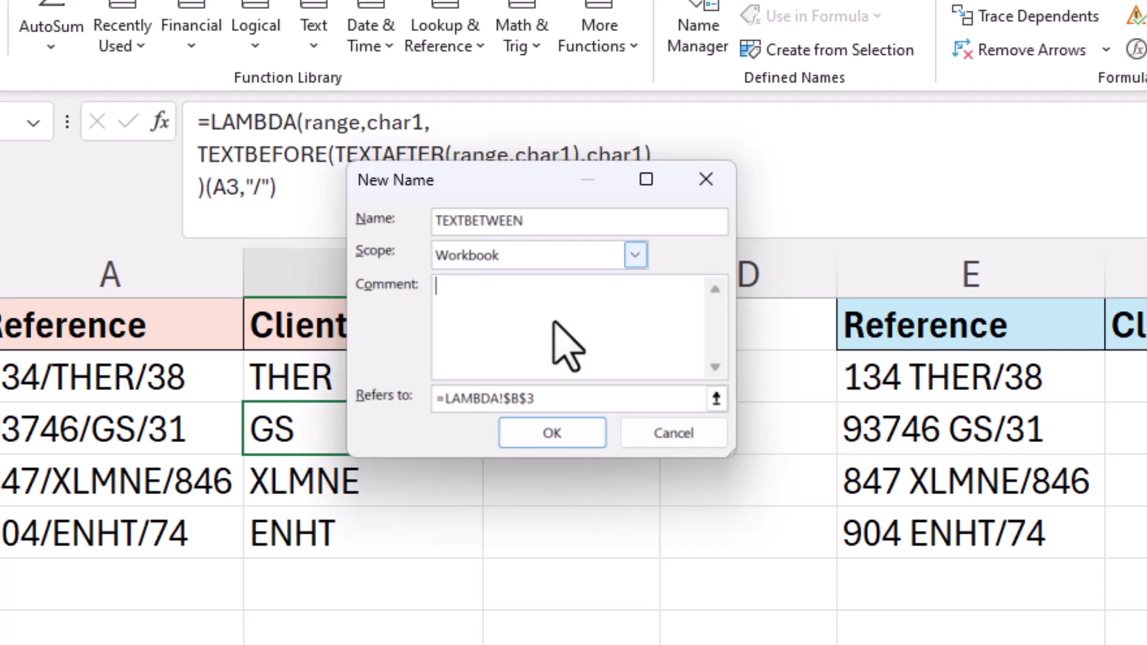
type("Extracts text")
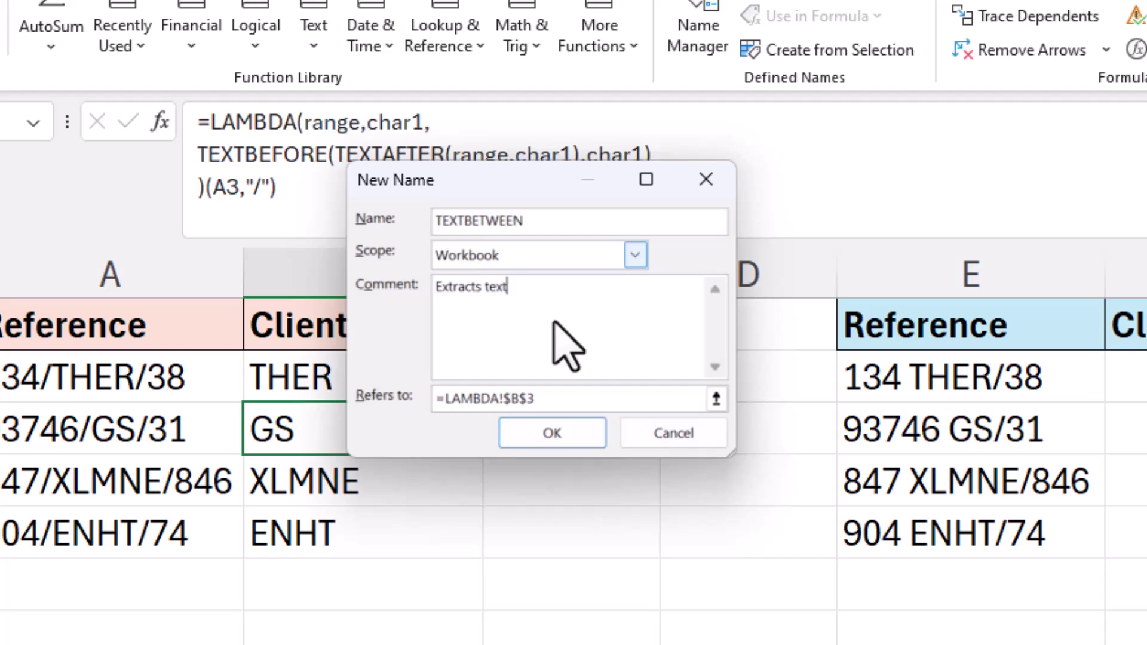
type(" between delimters.")
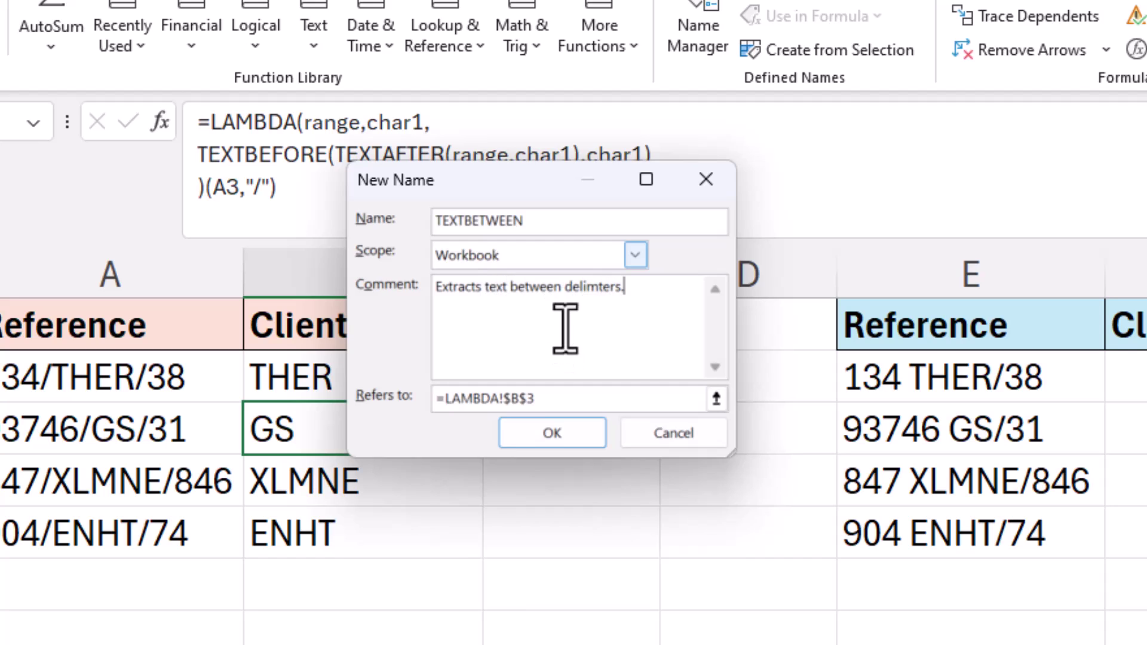
- Paste the copied LAMBDA into the name's Refers to box and review it
left_click_drag(543, 399, 436, 407)
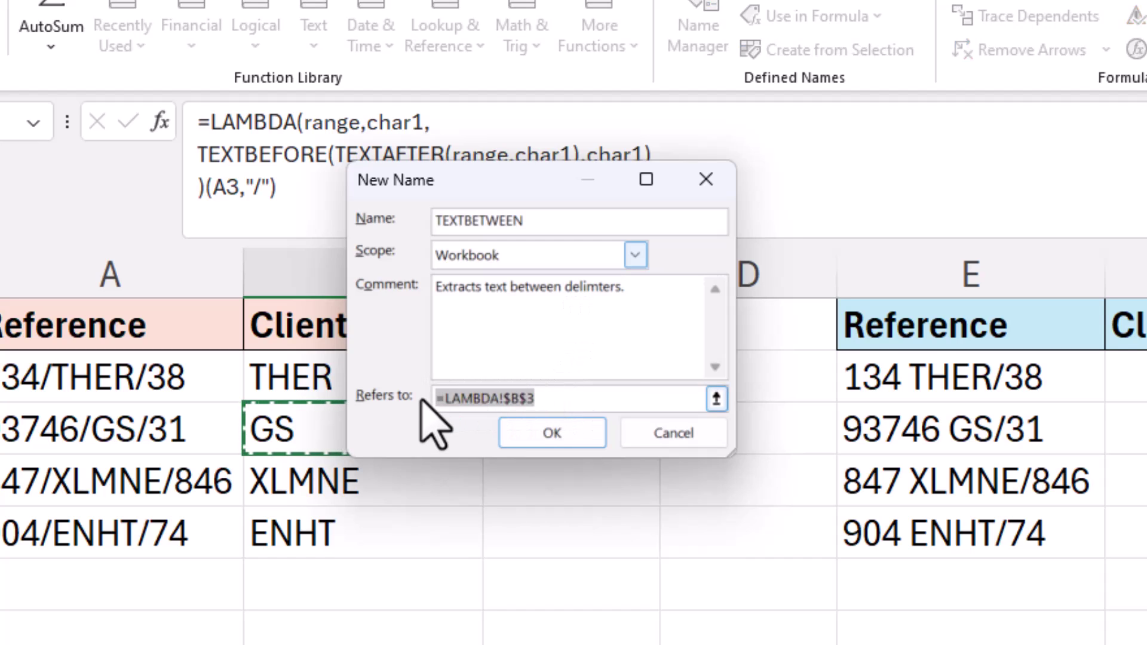
key("ctrl+v")
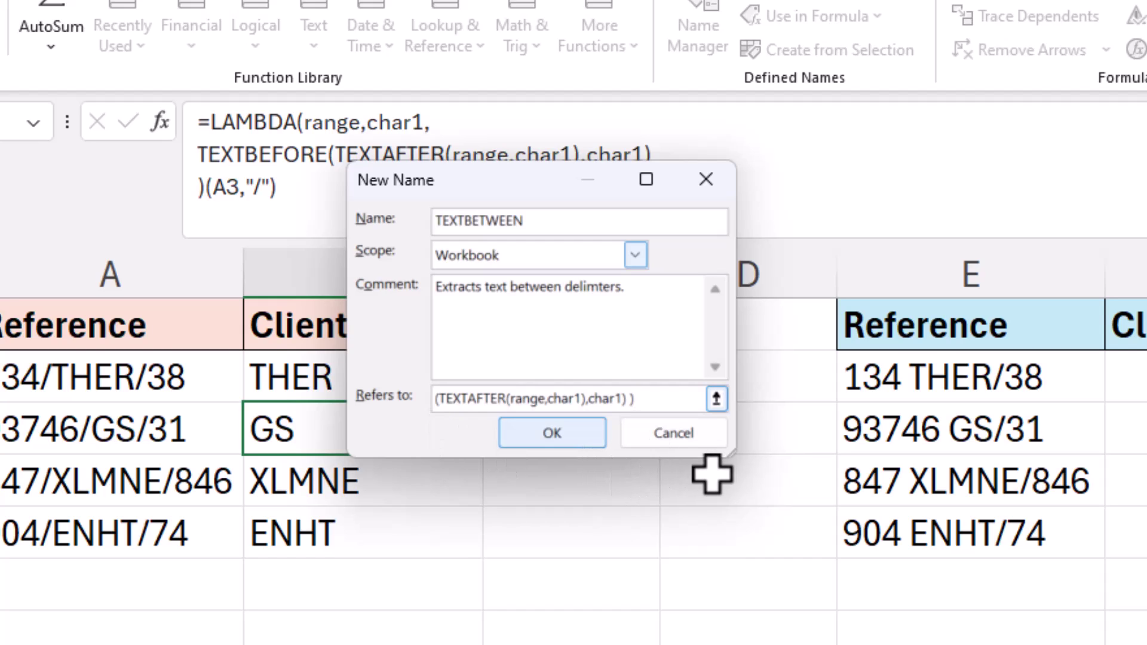
left_click_drag(733, 456, 1062, 623)
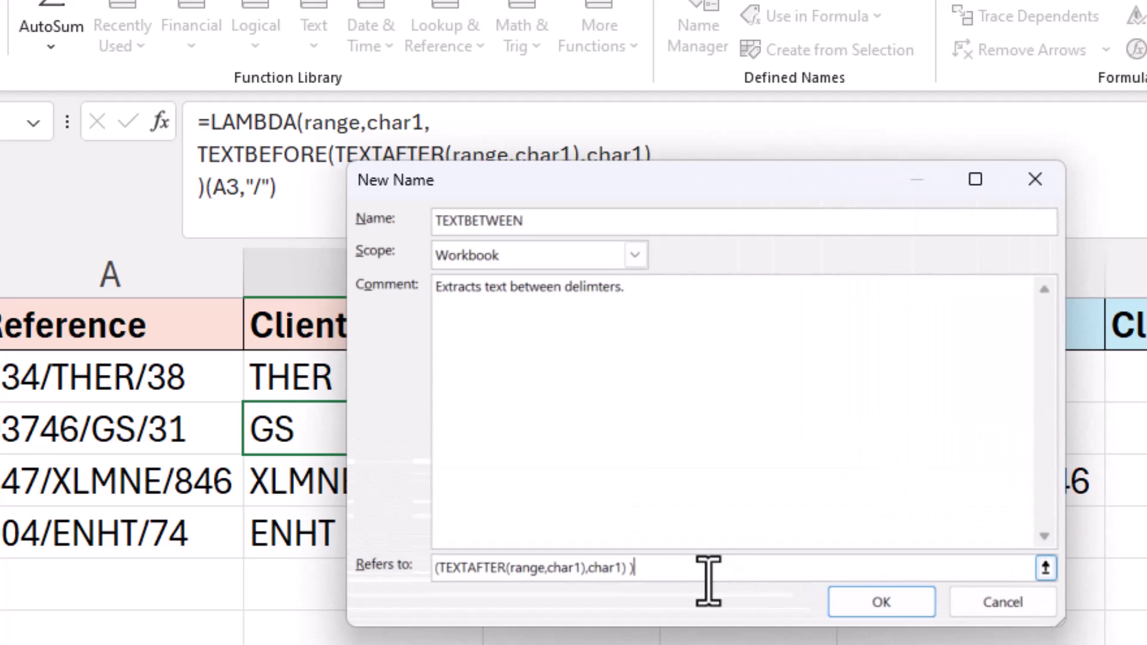
left_click_drag(679, 576, 400, 580)
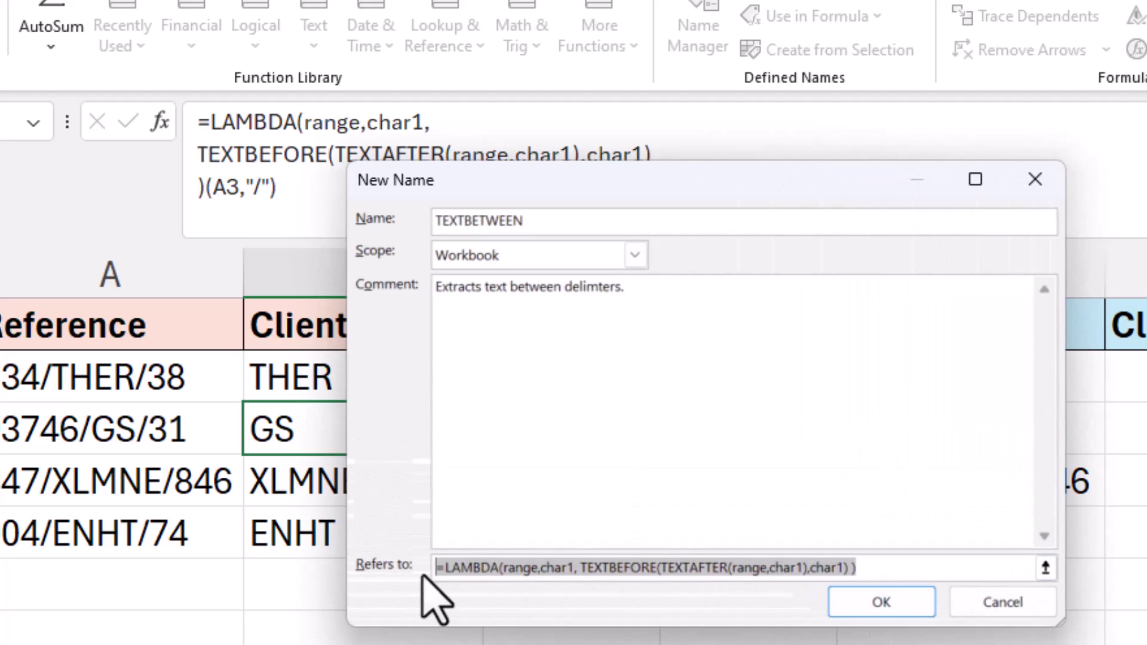
left_click(473, 568)
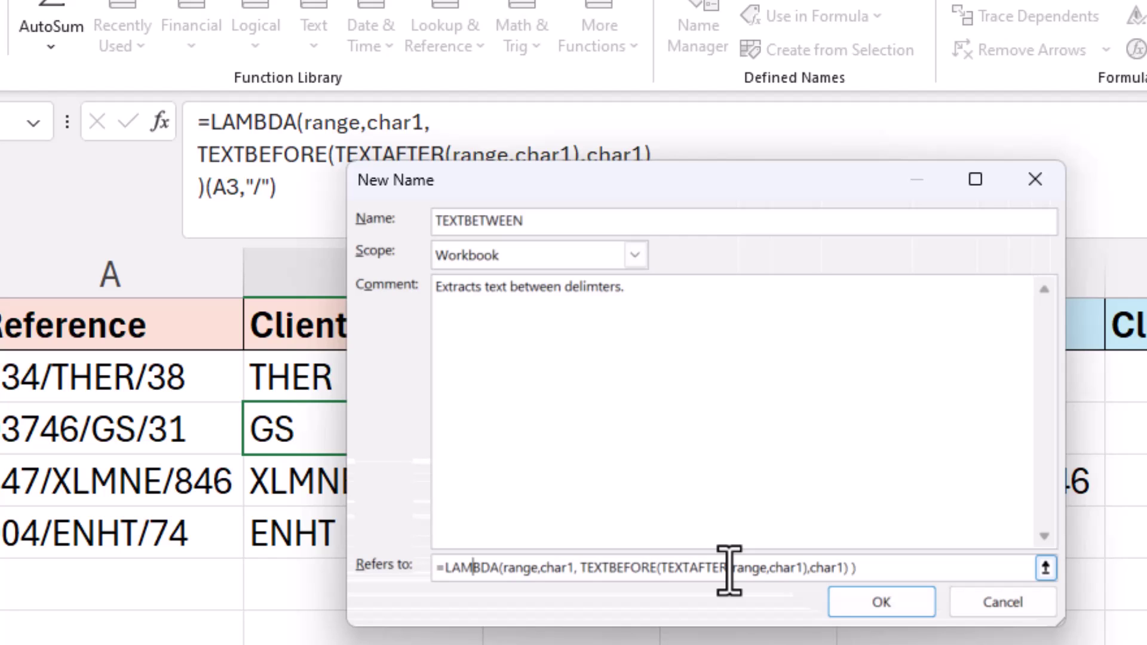
- Save the TEXTBETWEEN name and store the LAMBDA as apostrophe-prefixed text in C9
left_click(851, 603)
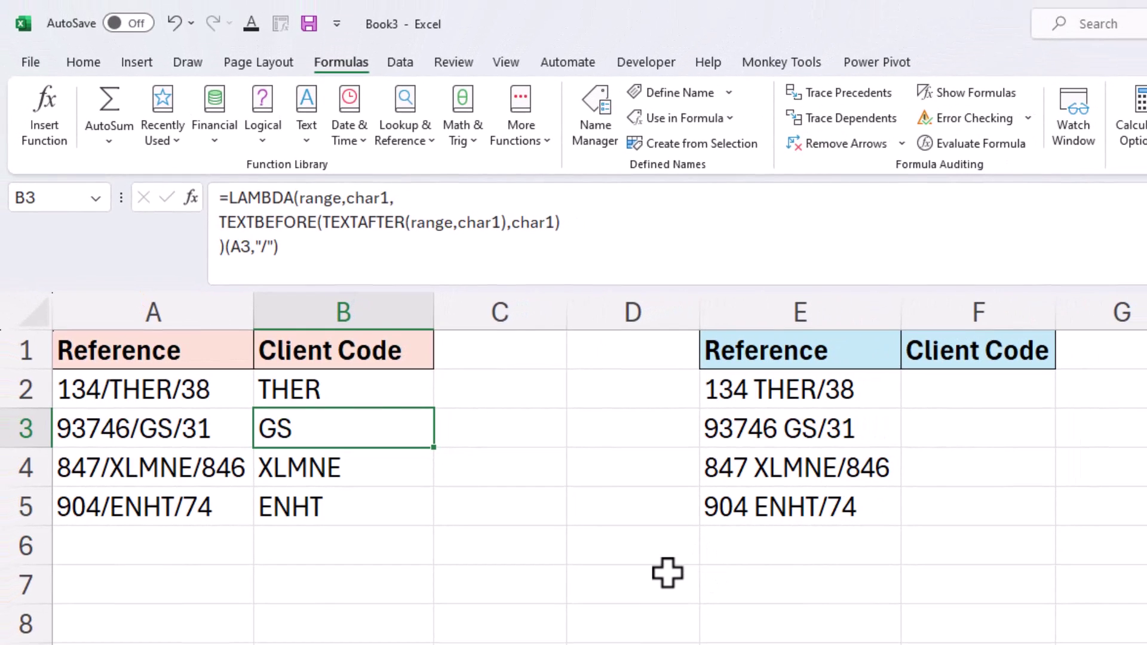
left_click(397, 388)
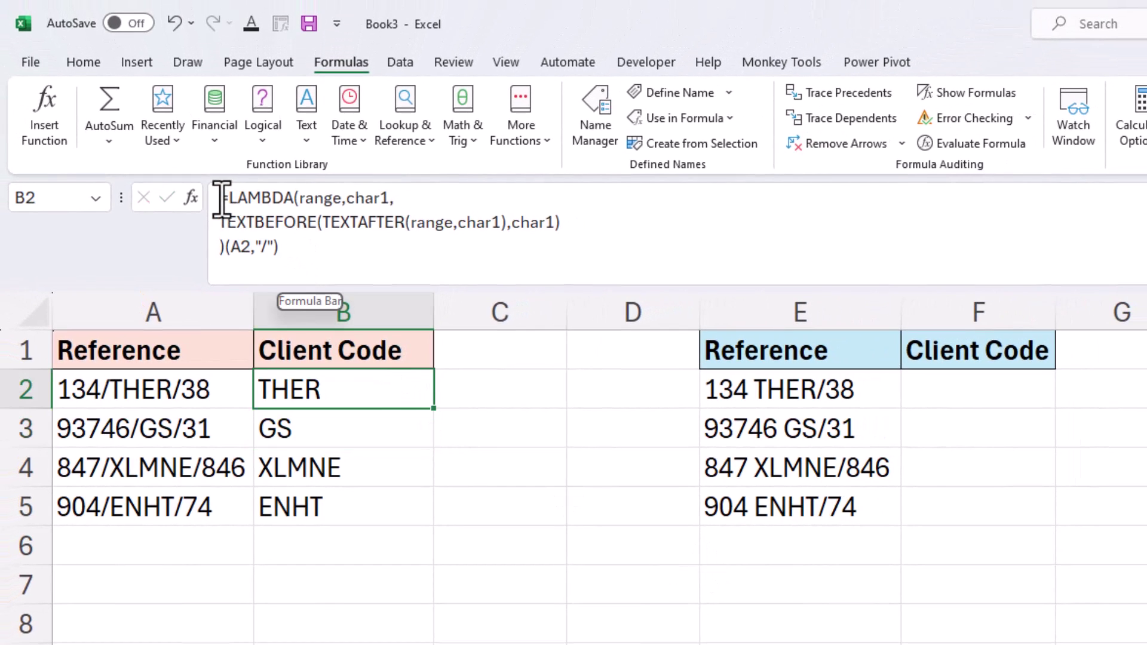
left_click_drag(220, 200, 293, 256)
key("ctrl+c")
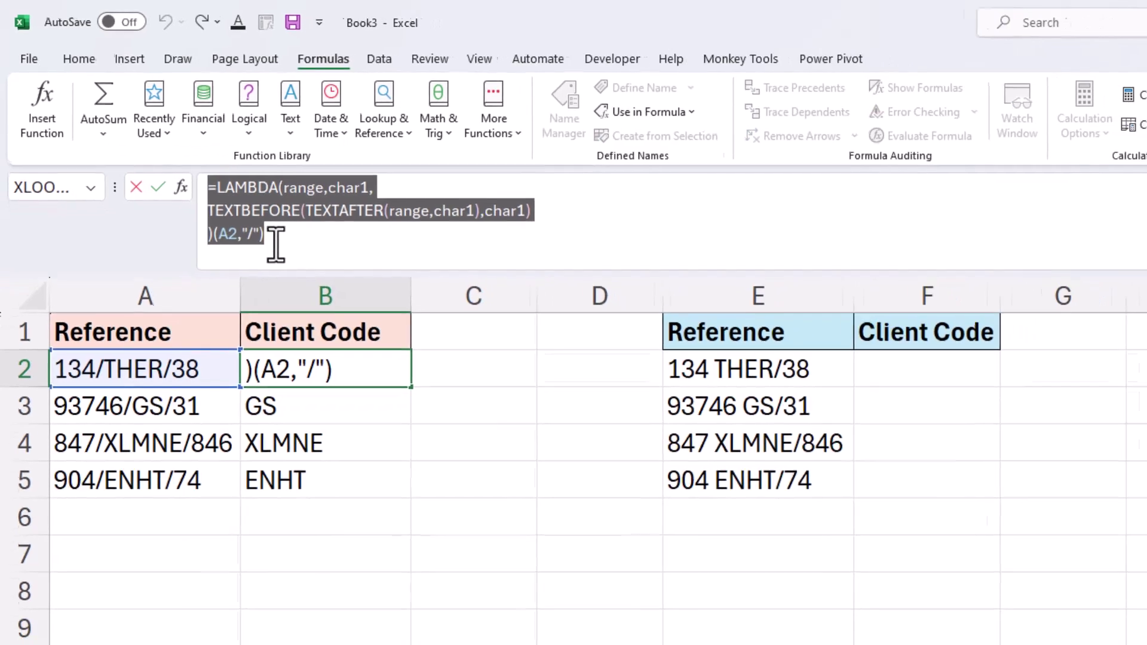
key("Escape")
left_click(392, 471)
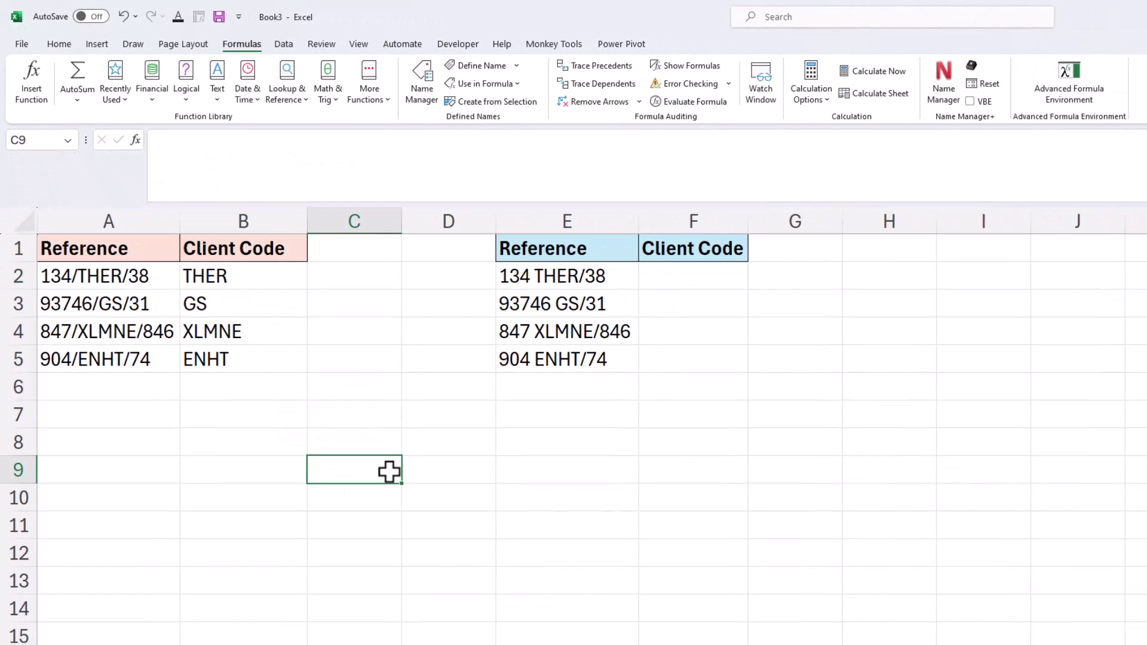
type("'")
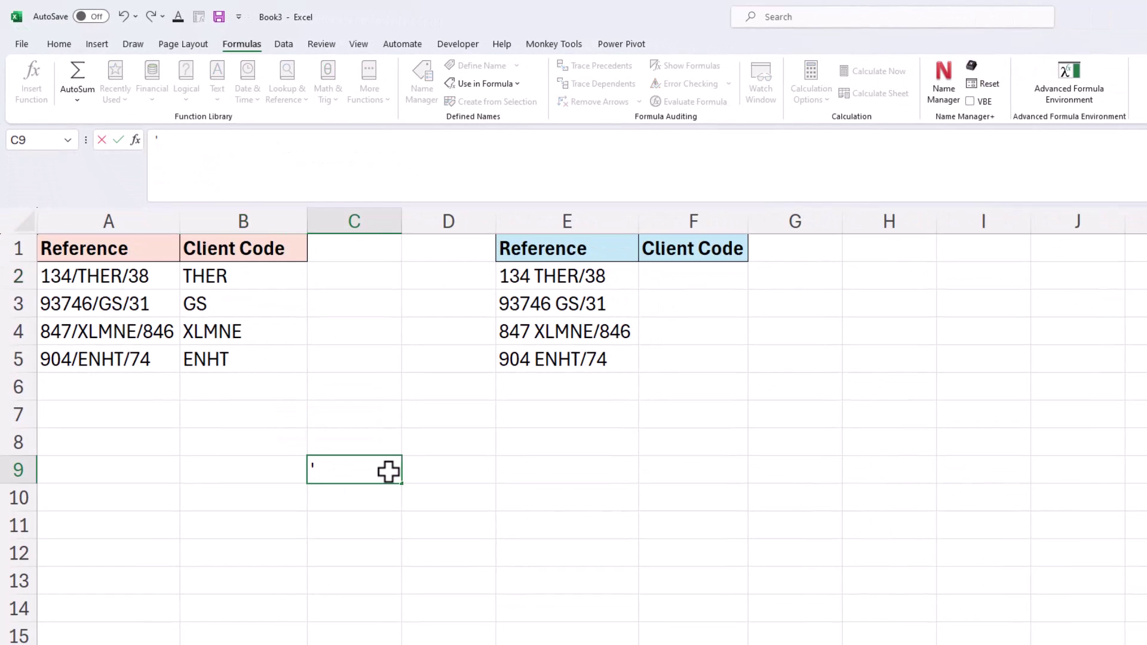
key("ctrl+v")
key("Return")
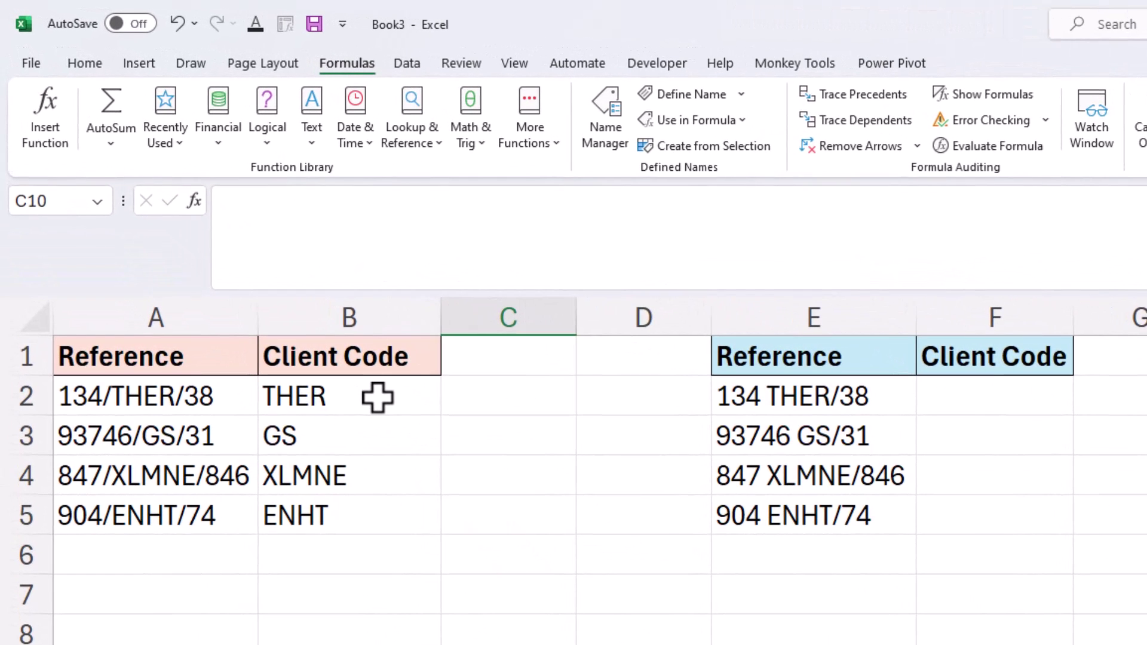
- Delete the Client Code results in B2:B5
left_click(264, 277)
left_click_drag(264, 277, 263, 339)
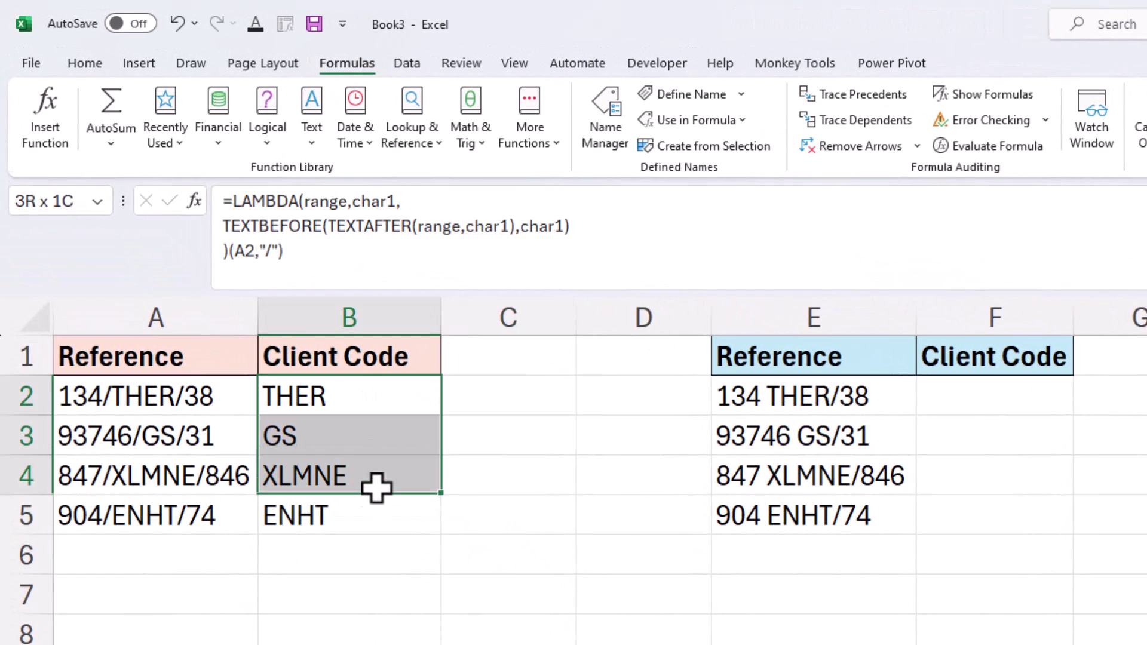
left_click_drag(377, 489, 377, 510)
key("Delete")
left_click(379, 393)
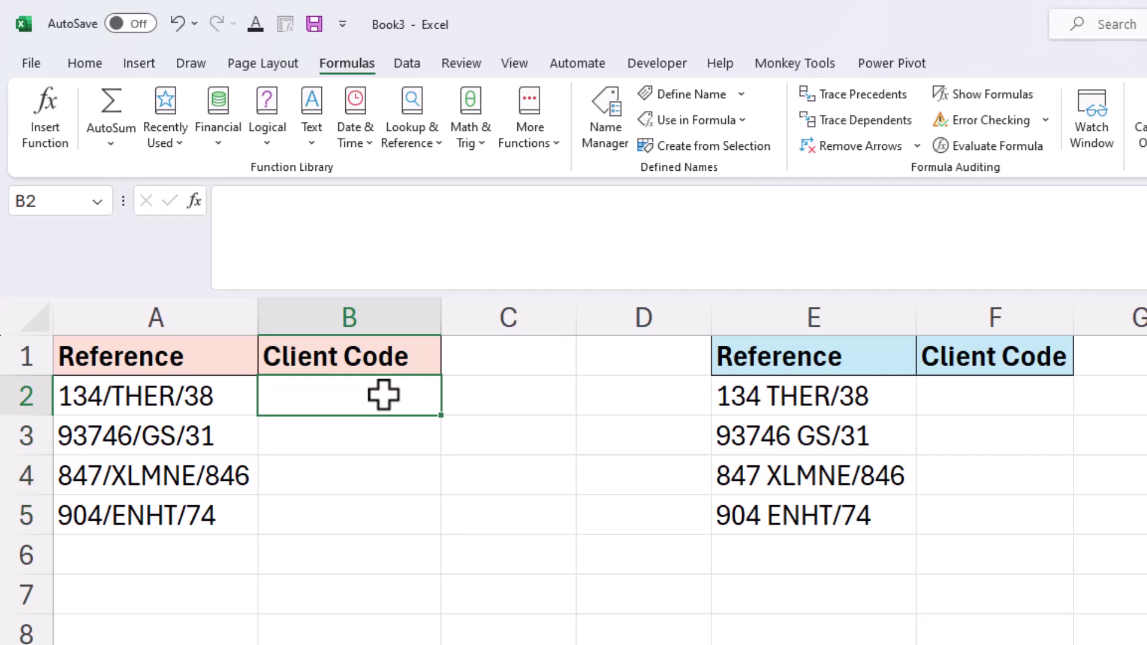
- Enter =TEXTBETWEEN(A2,"/") in B2 and fill it down to B5, returning THER through ENHT
type("=tex")
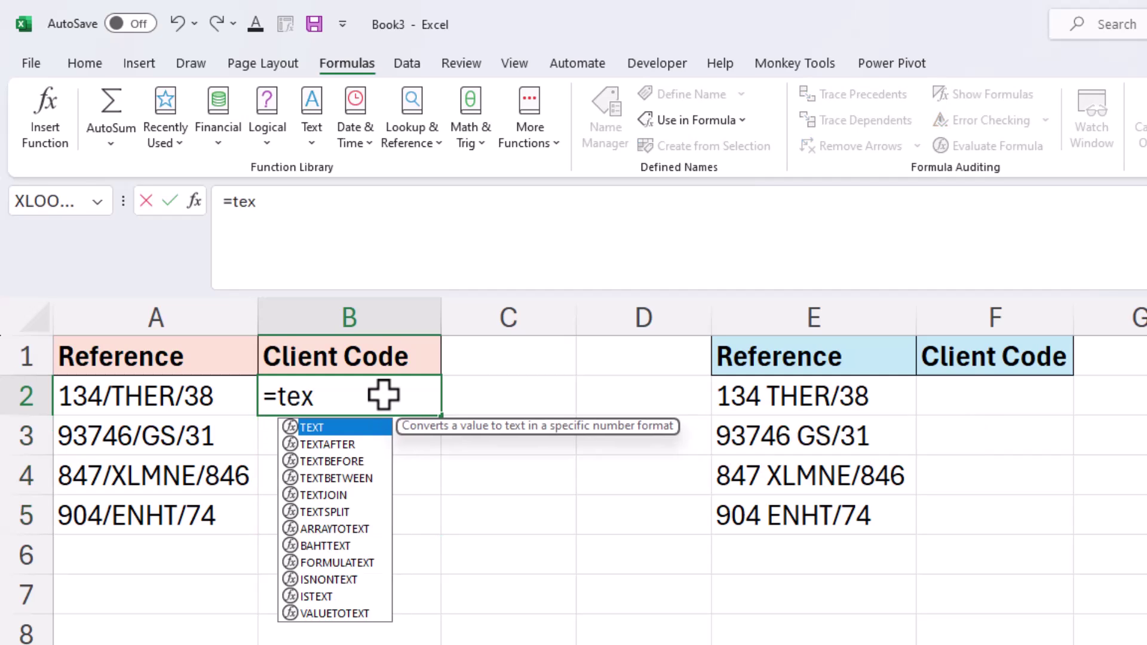
key("alt")
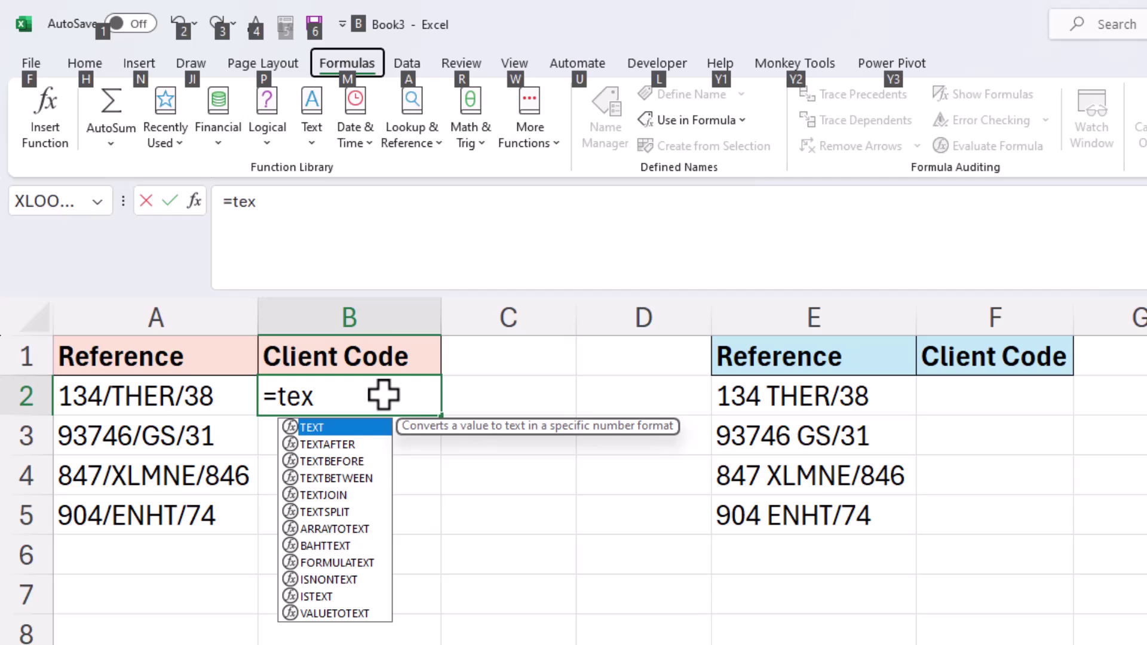
double_click(367, 478)
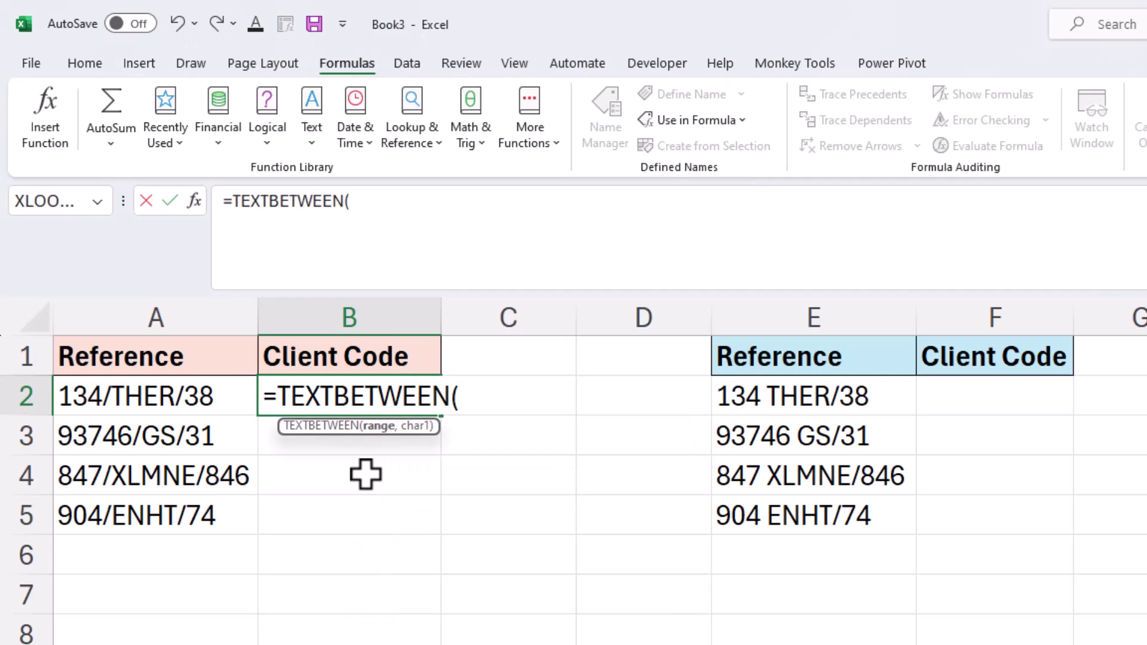
left_click(186, 396)
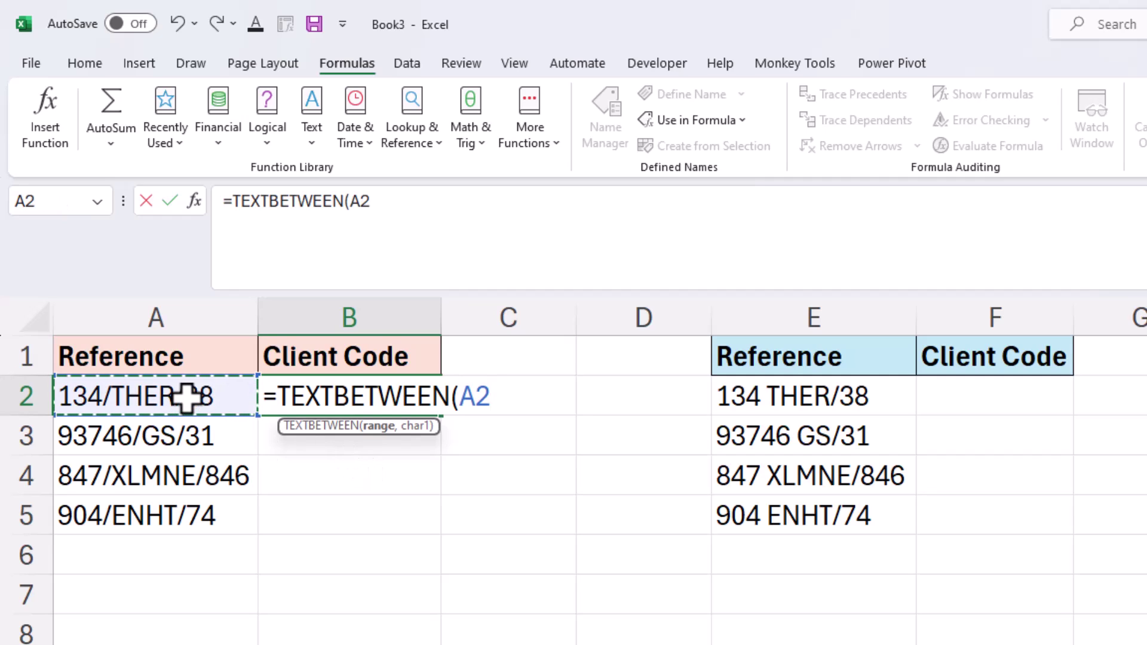
type(",")
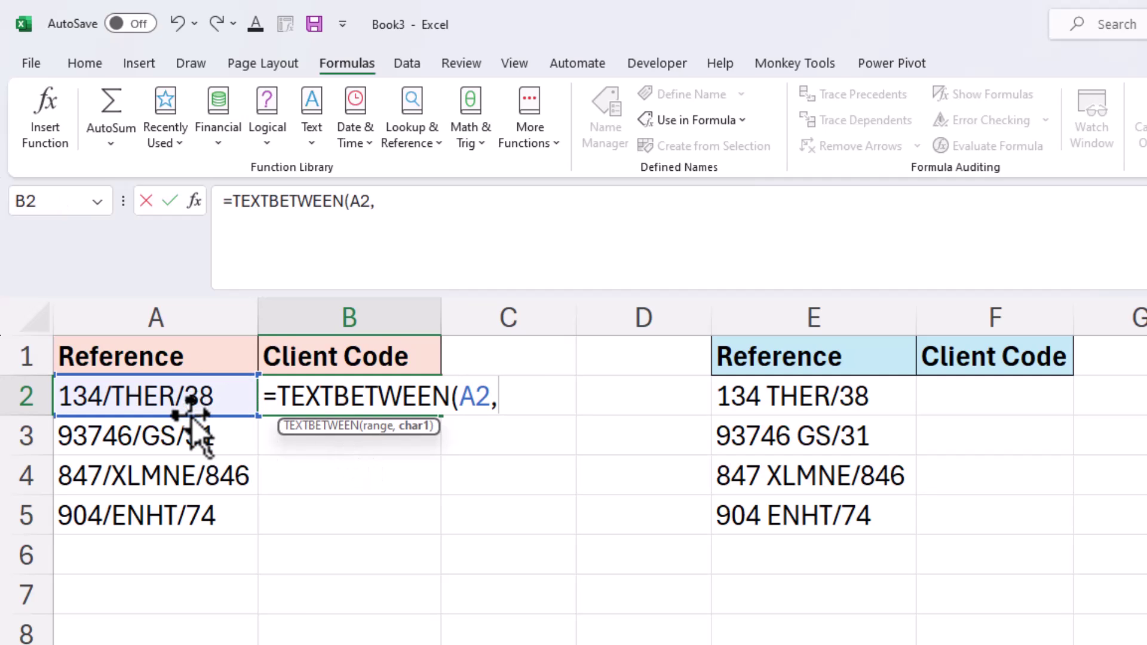
type("\"/\")")
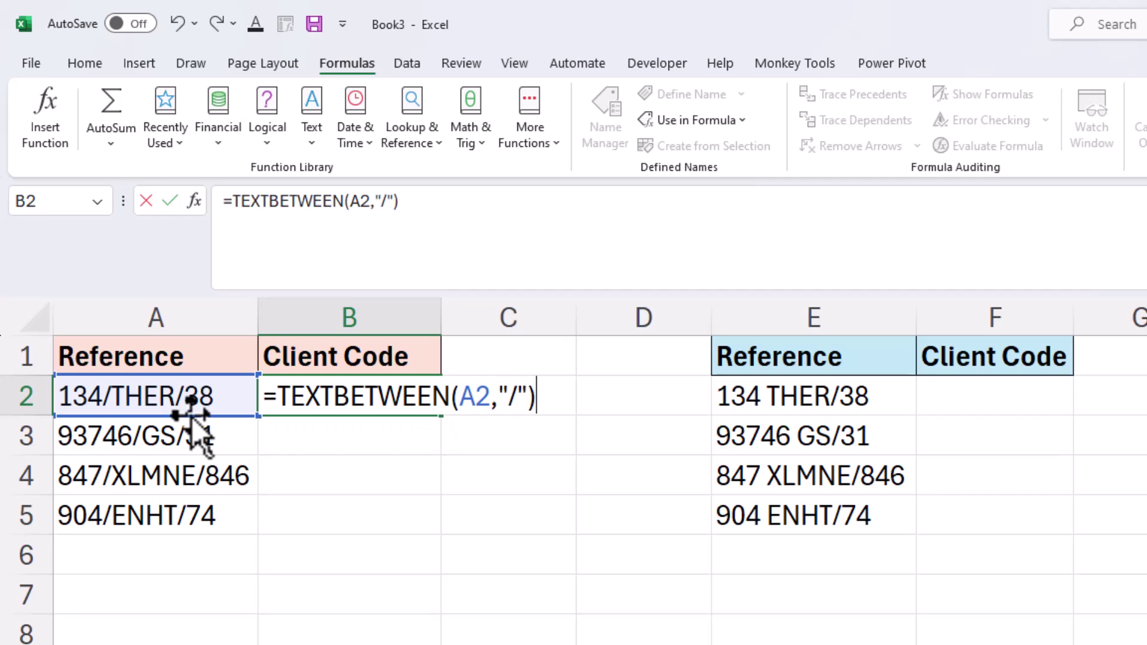
key("Return")
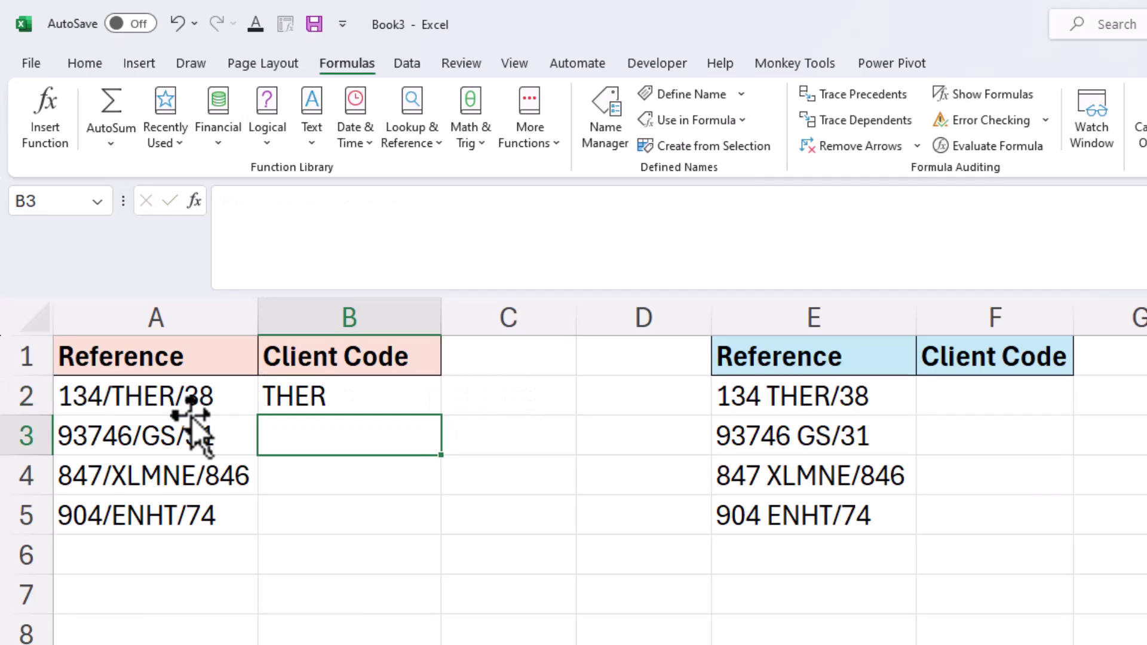
left_click(343, 396)
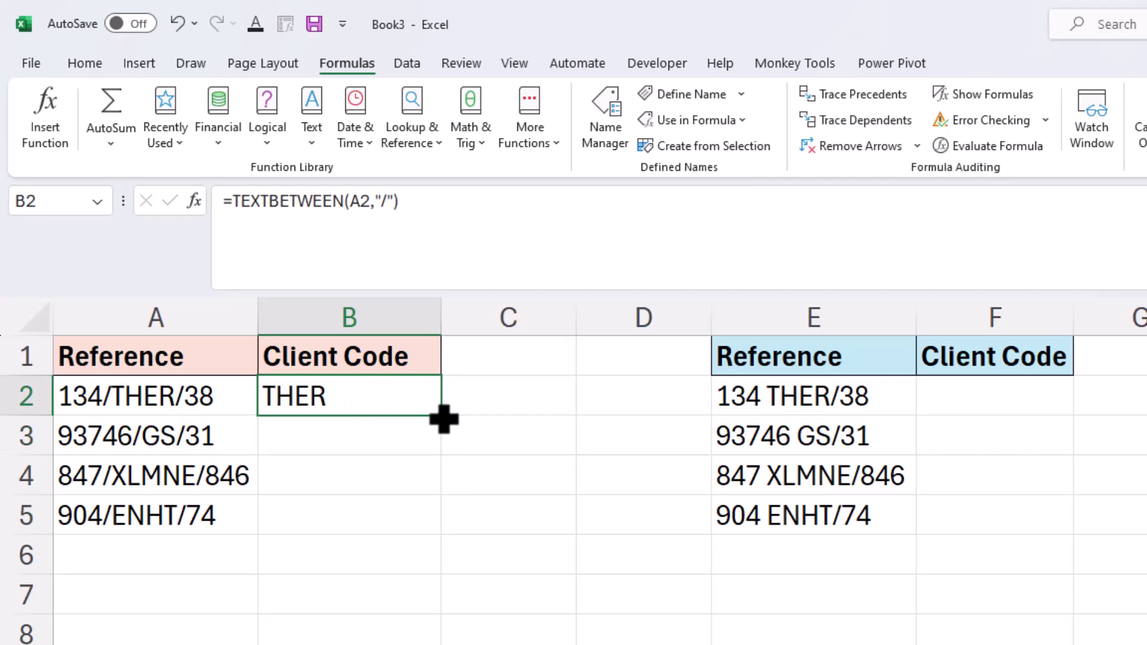
left_click_drag(443, 418, 439, 539)
left_click(409, 406)
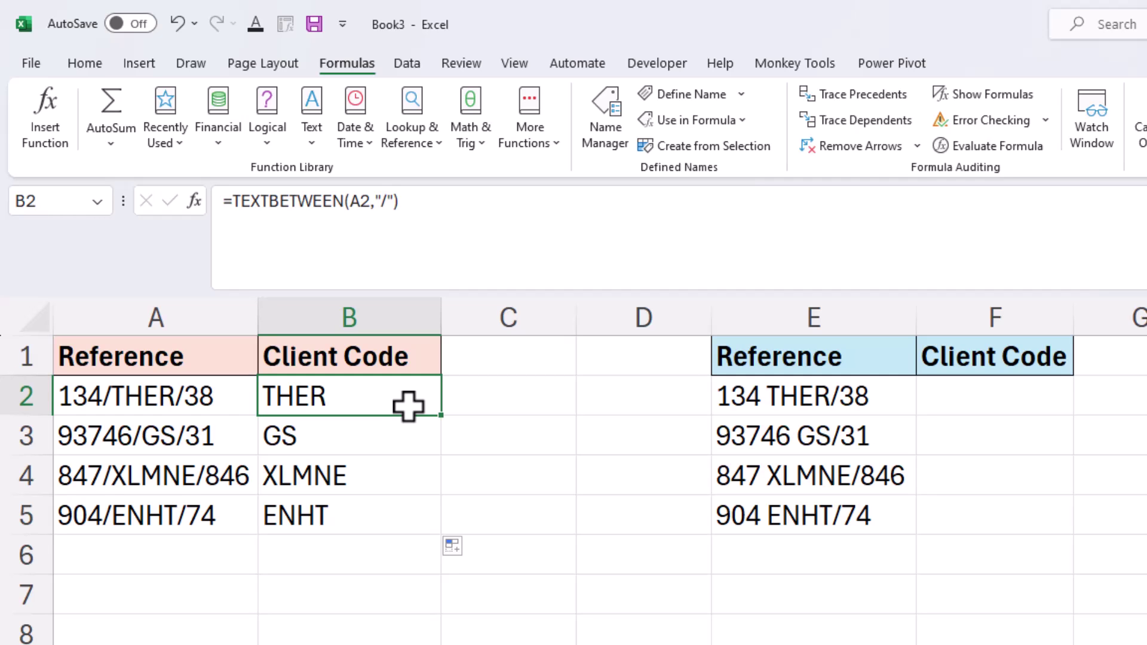
- Start a =search( formula in G4
left_click(473, 478)
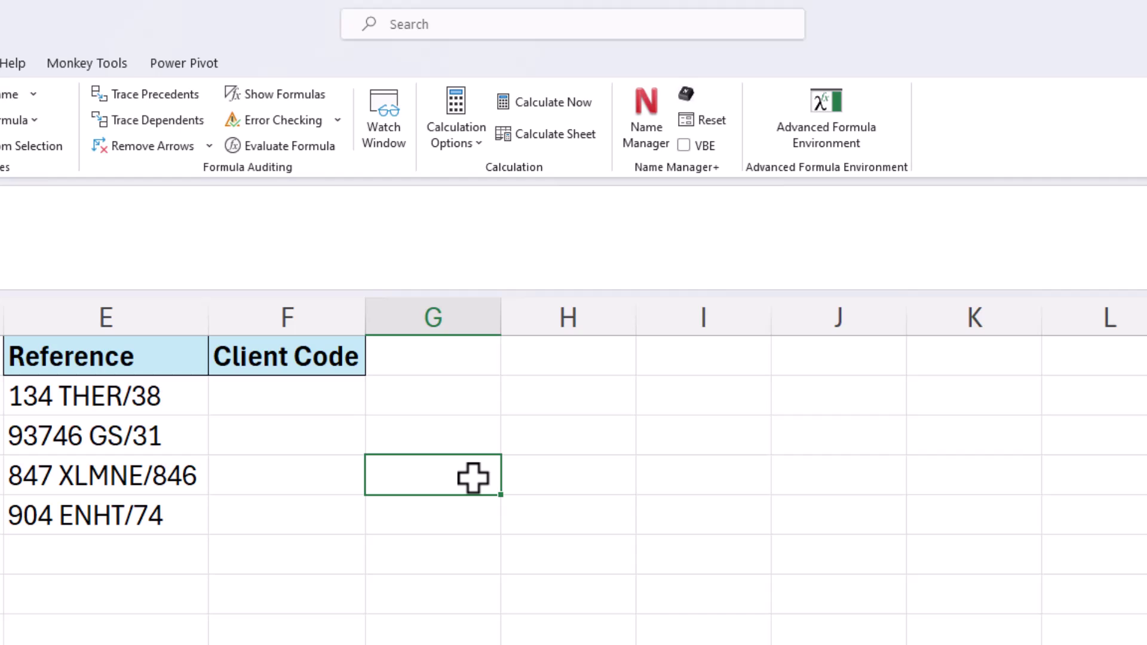
type("=search(")
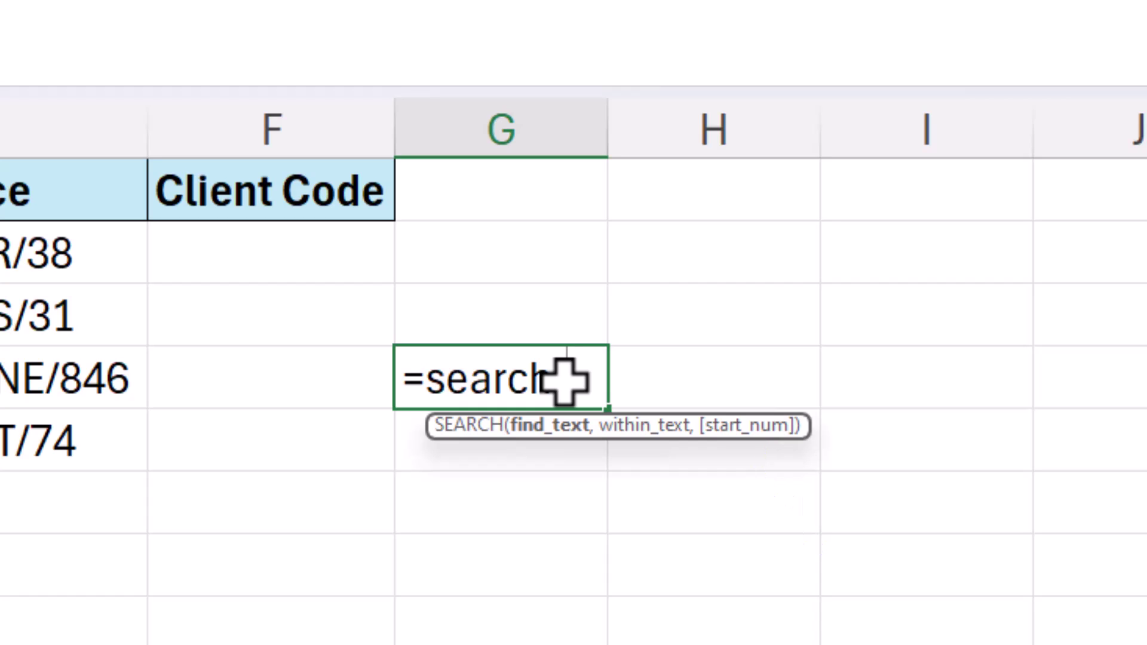
- Move the LAMBDA formula text out of C9 and paste it into F2's editor
key("Escape")
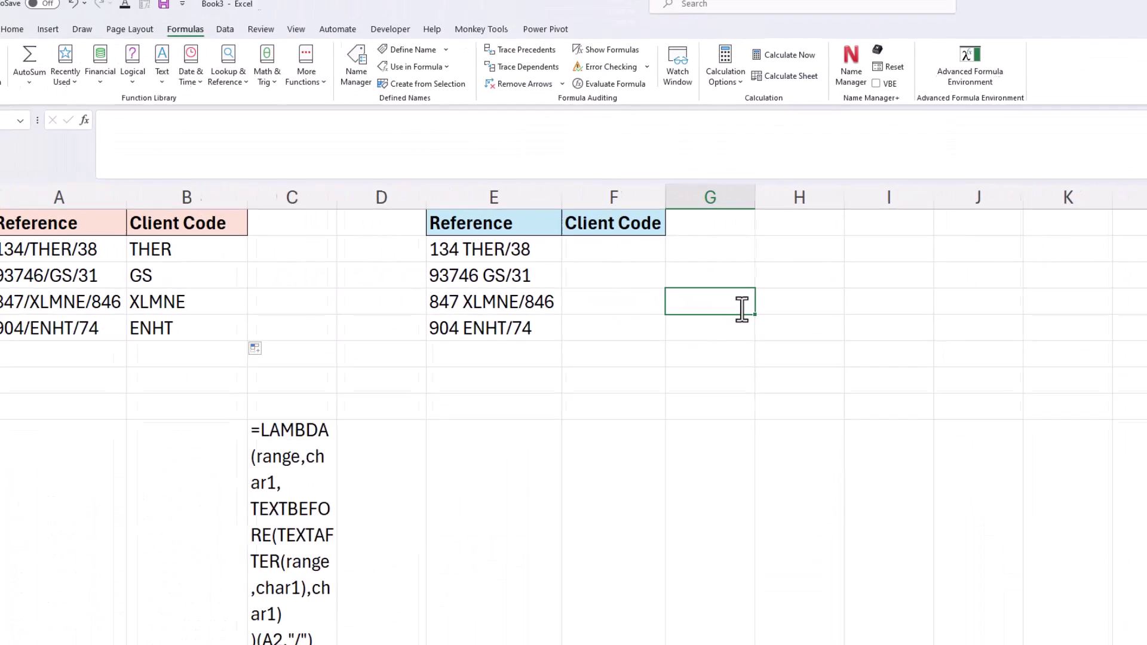
left_click(260, 477)
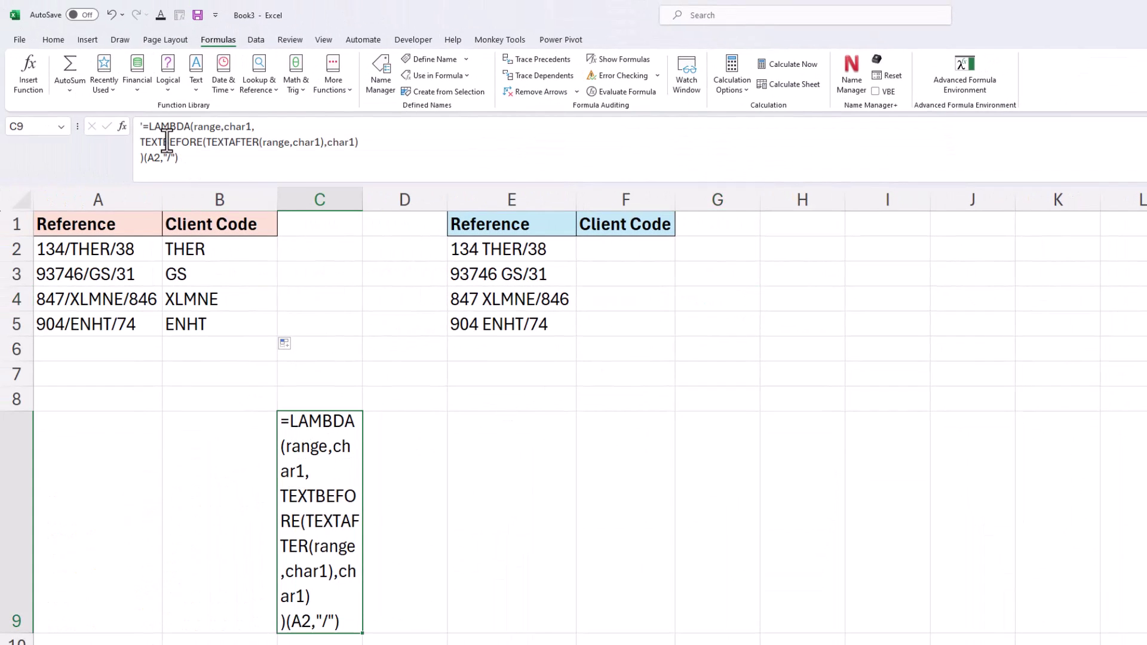
left_click_drag(141, 127, 182, 159)
key("ctrl+c")
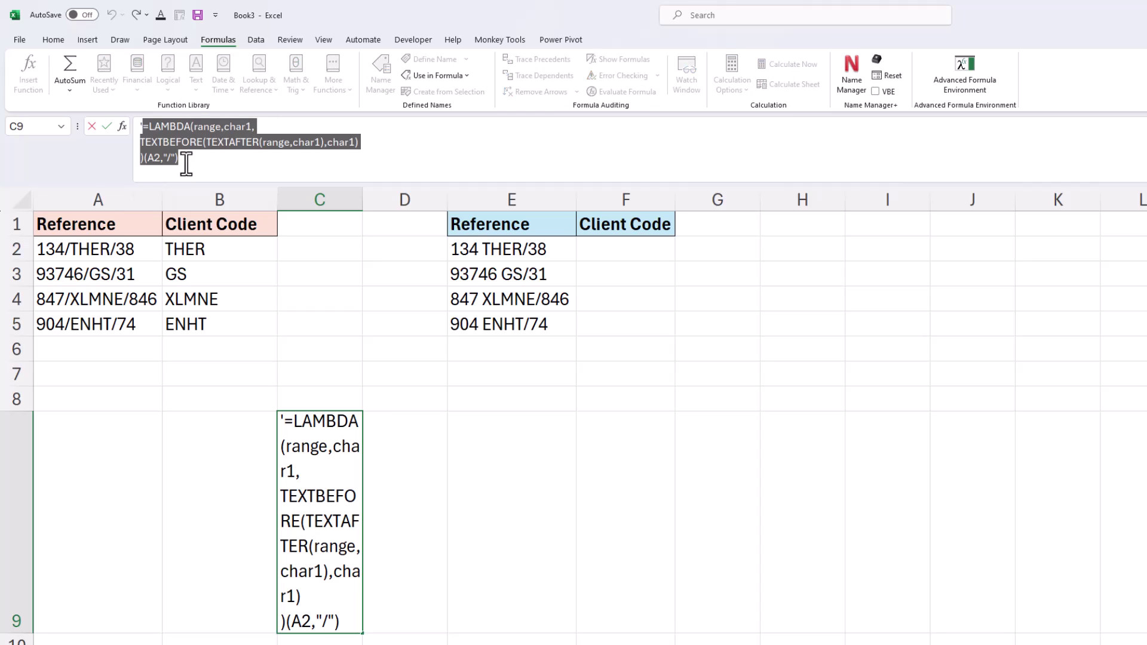
key("Escape")
key("Delete")
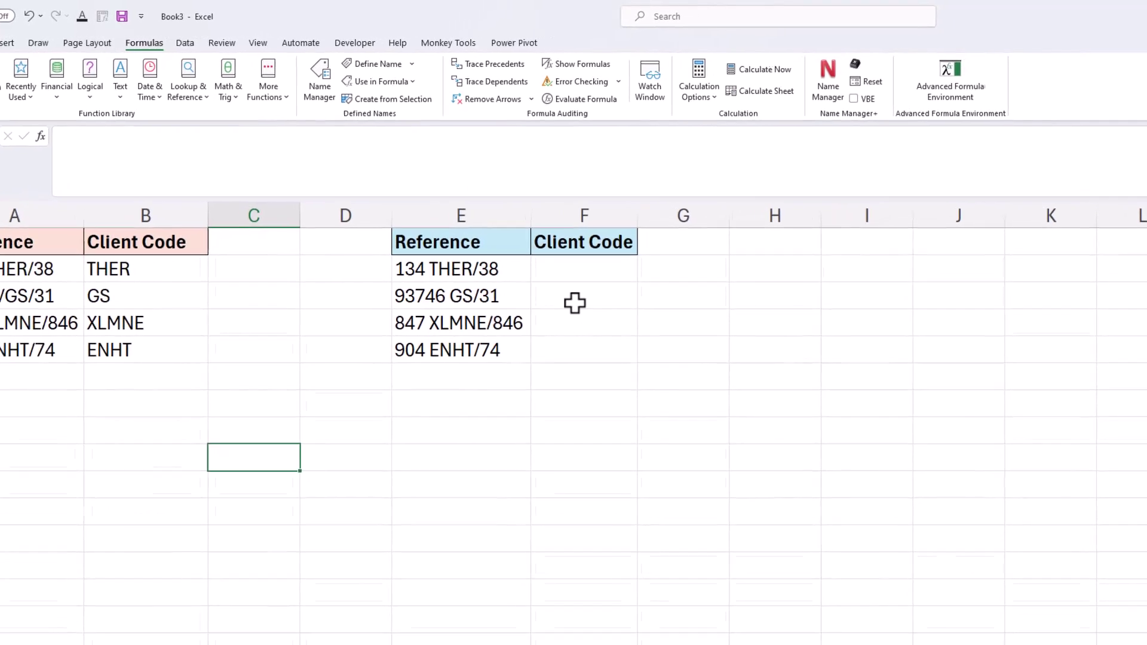
left_click(606, 273)
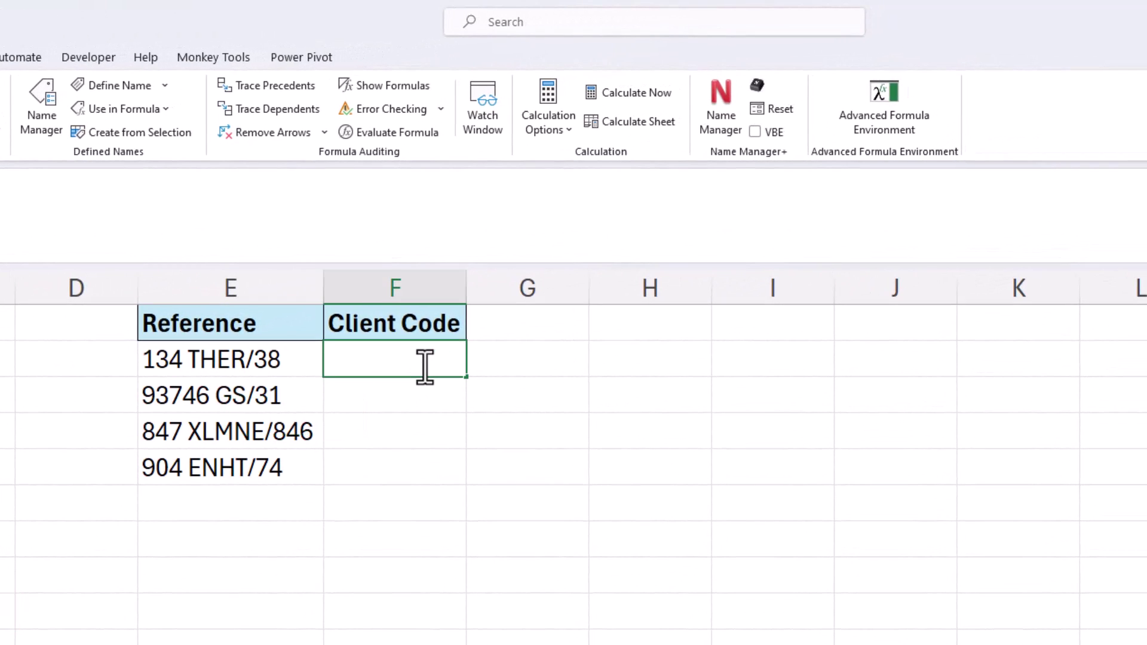
double_click(425, 365)
key("ctrl+v")
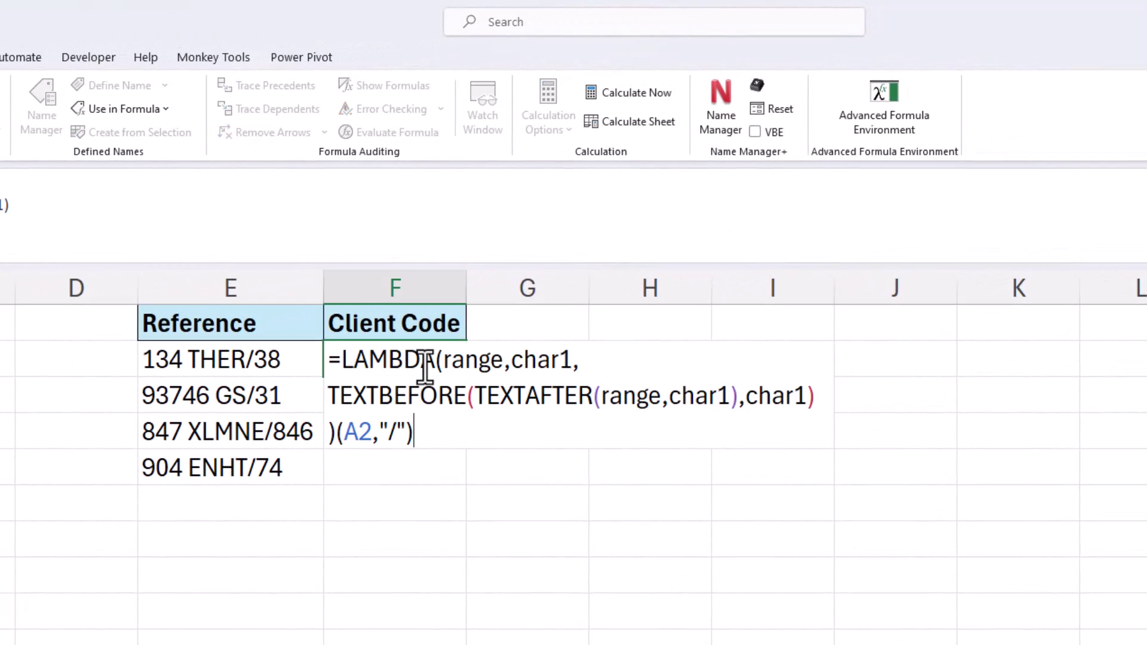
- Add a char2 parameter and make it TEXTBEFORE's end delimiter instead of char1
left_click(581, 361)
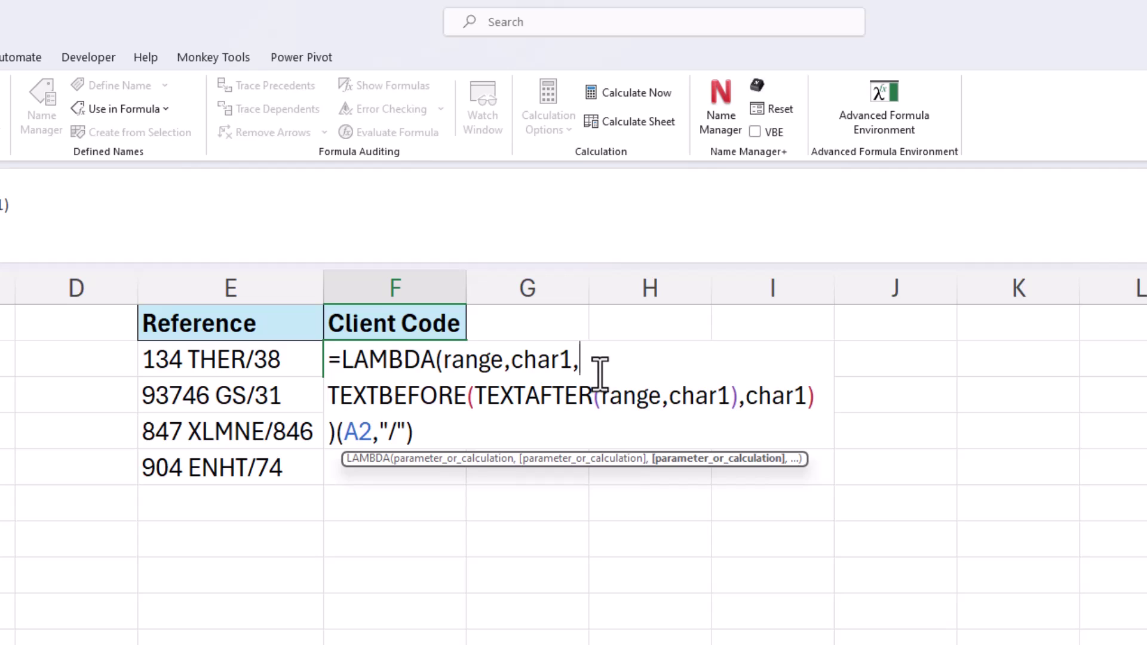
type("char2")
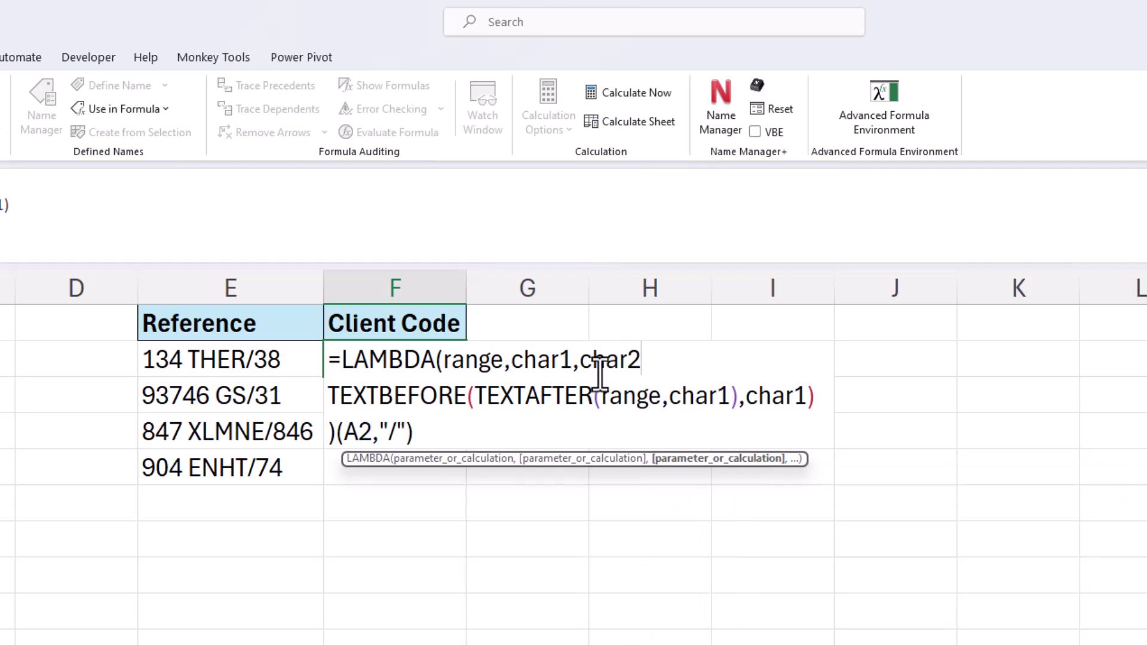
type(",")
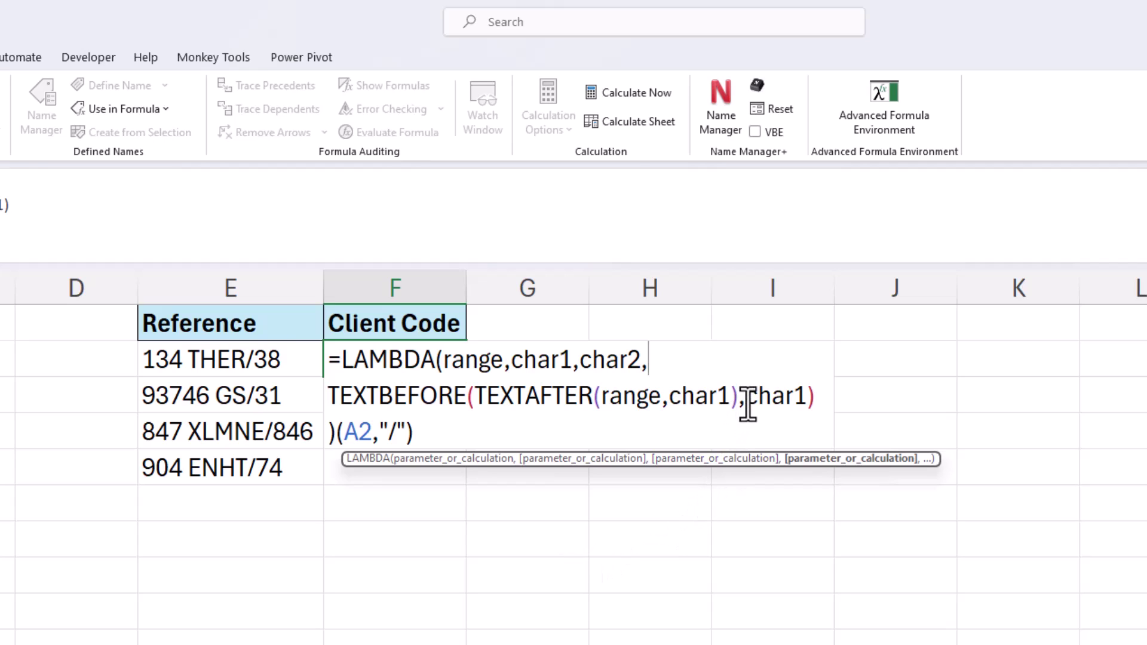
left_click_drag(748, 404, 807, 404)
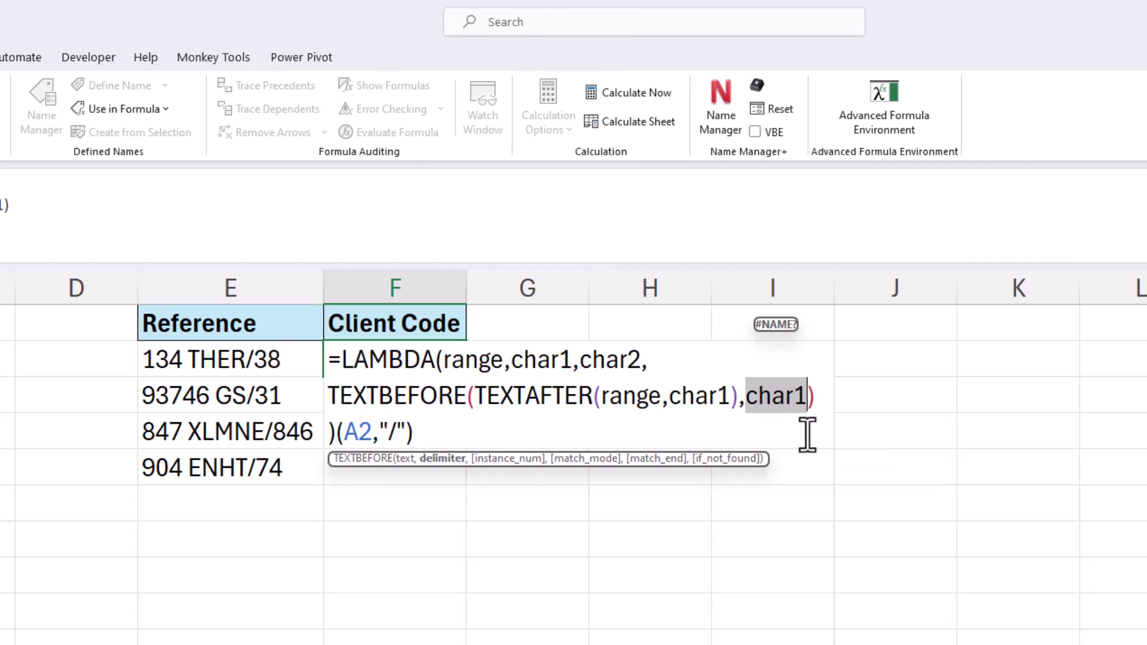
type("char")
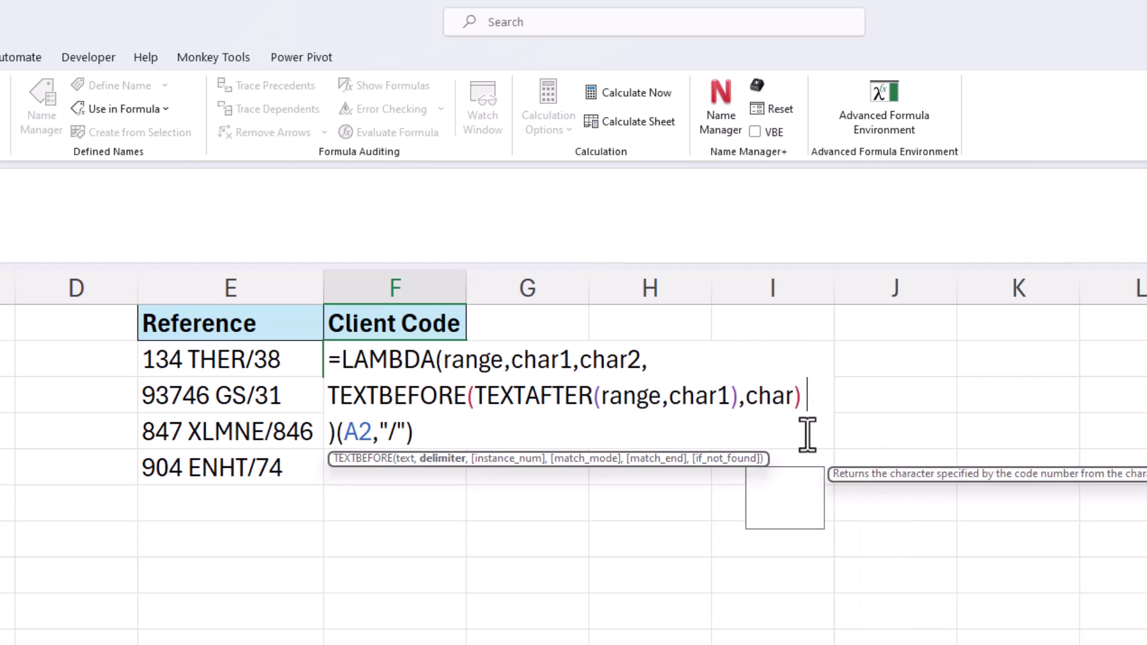
type("2")
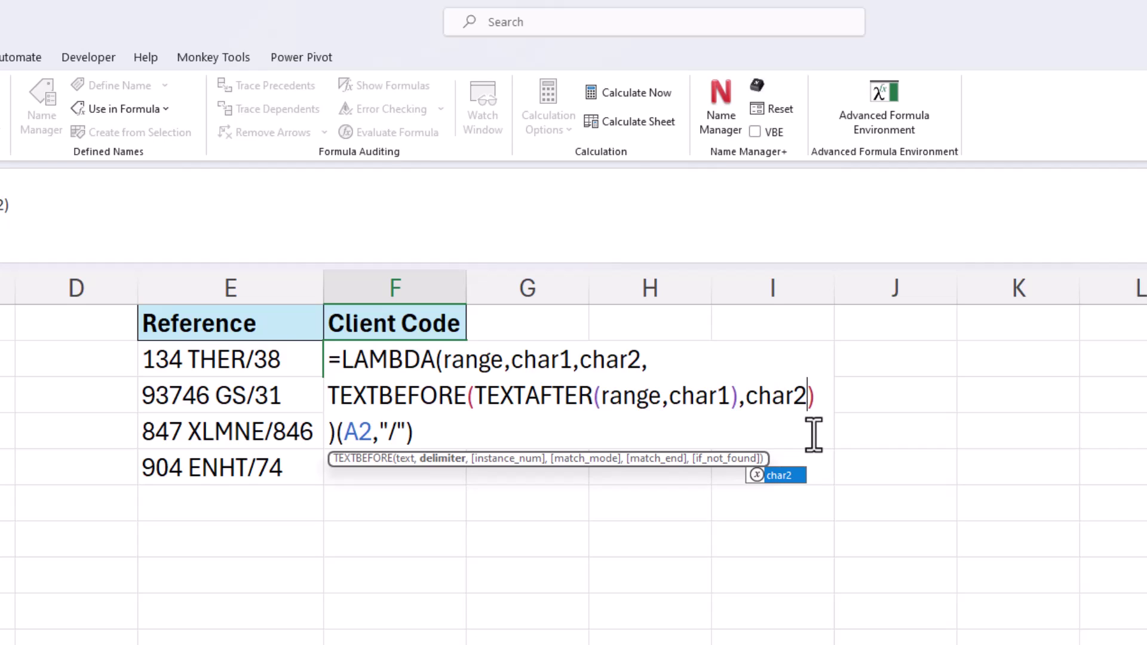
- Mark the char2 parameter optional as [char2]
left_click(586, 367)
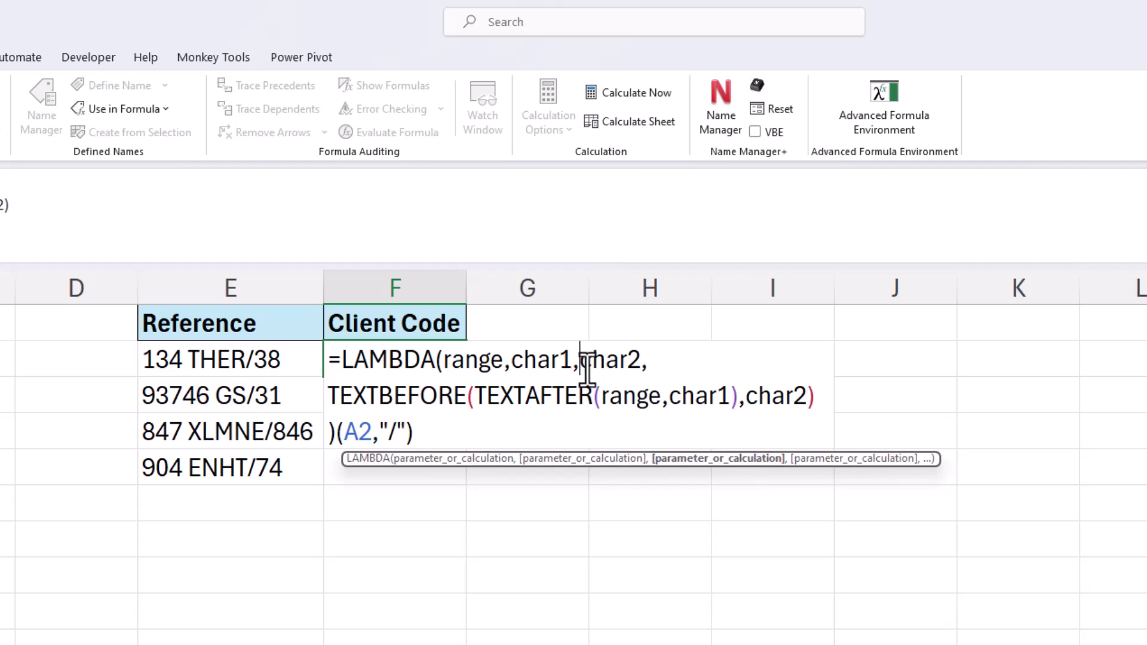
type("[")
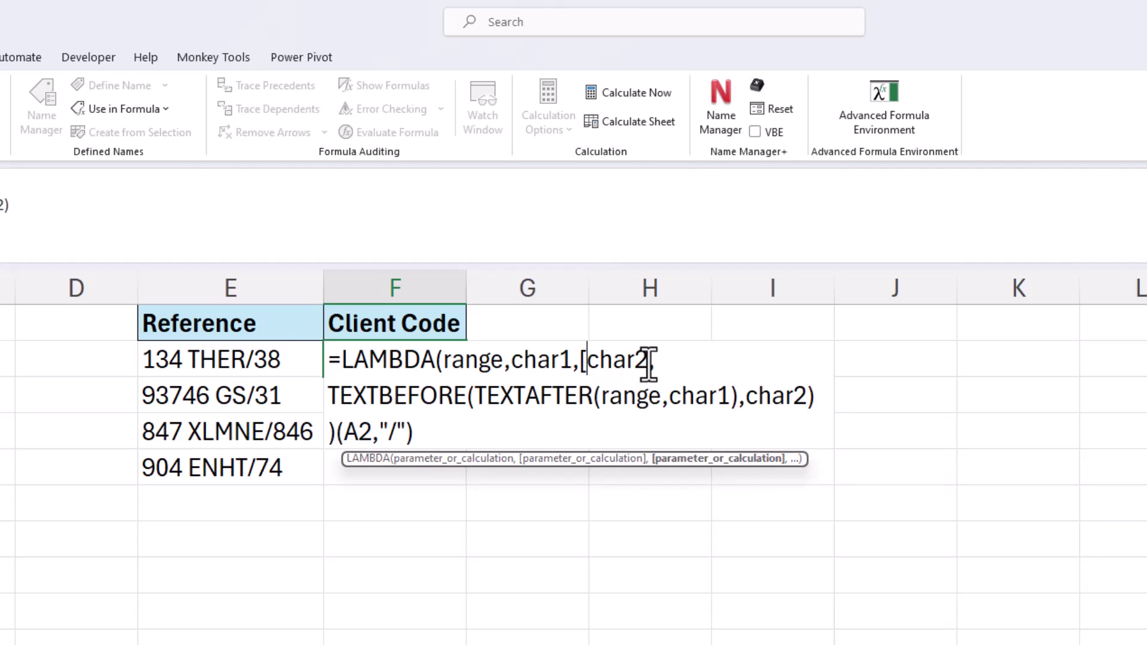
left_click(649, 361)
type("],")
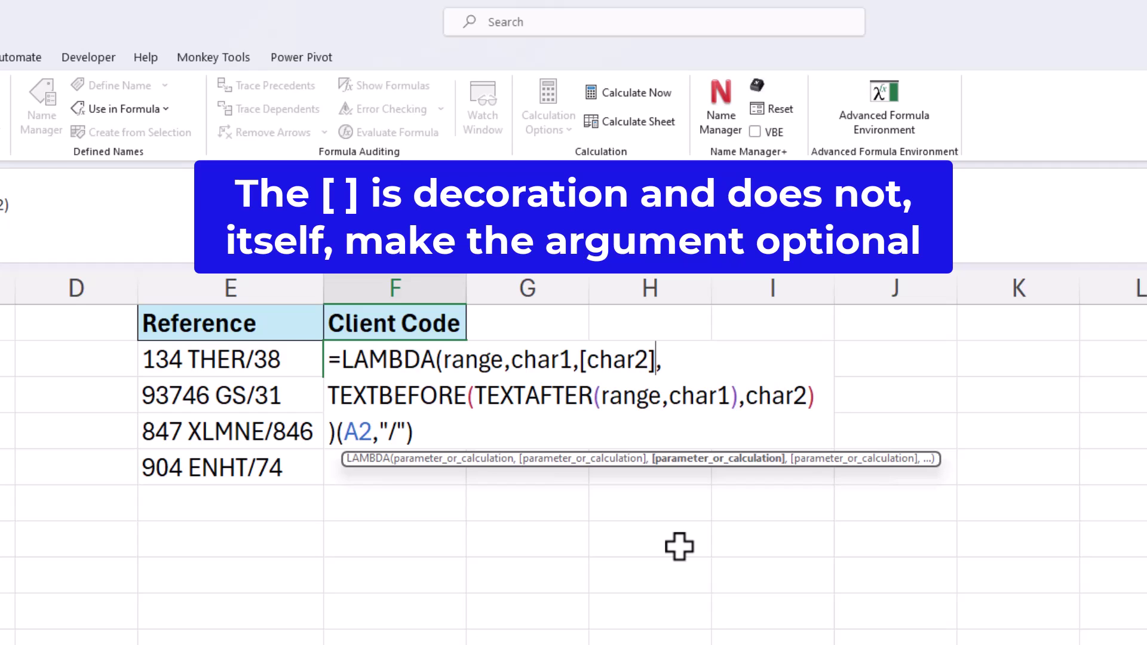
- Make TEXTBEFORE's delimiter IF(ISOMITTED(char2),char1,char2)
left_click(747, 410)
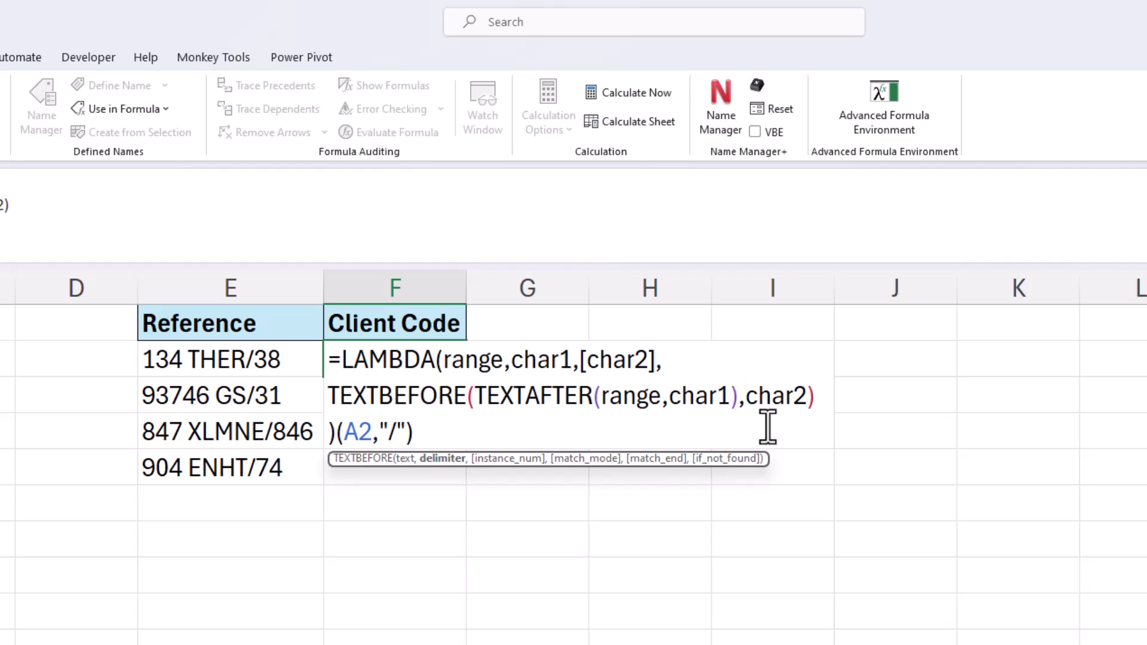
type("isom")
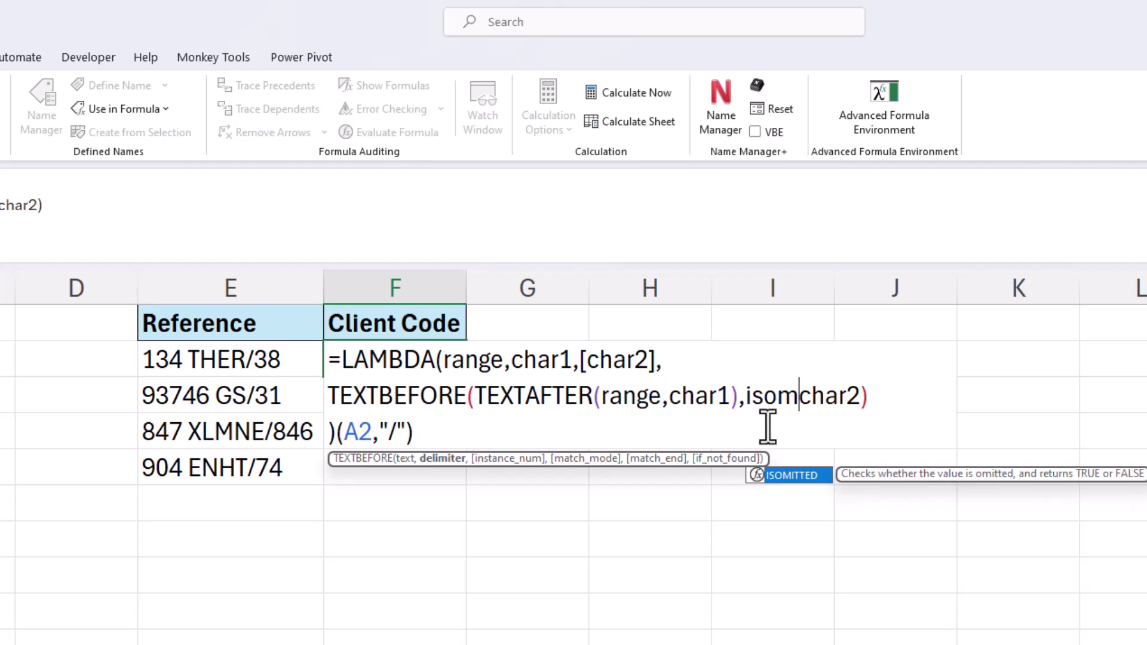
key("Tab")
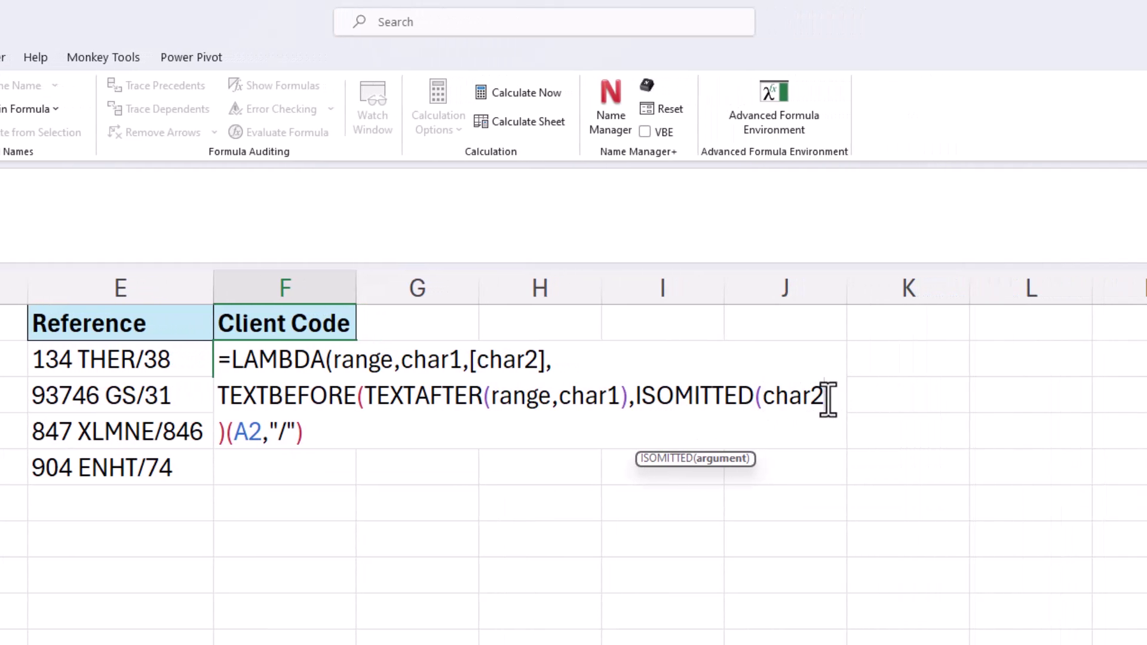
key("Right")
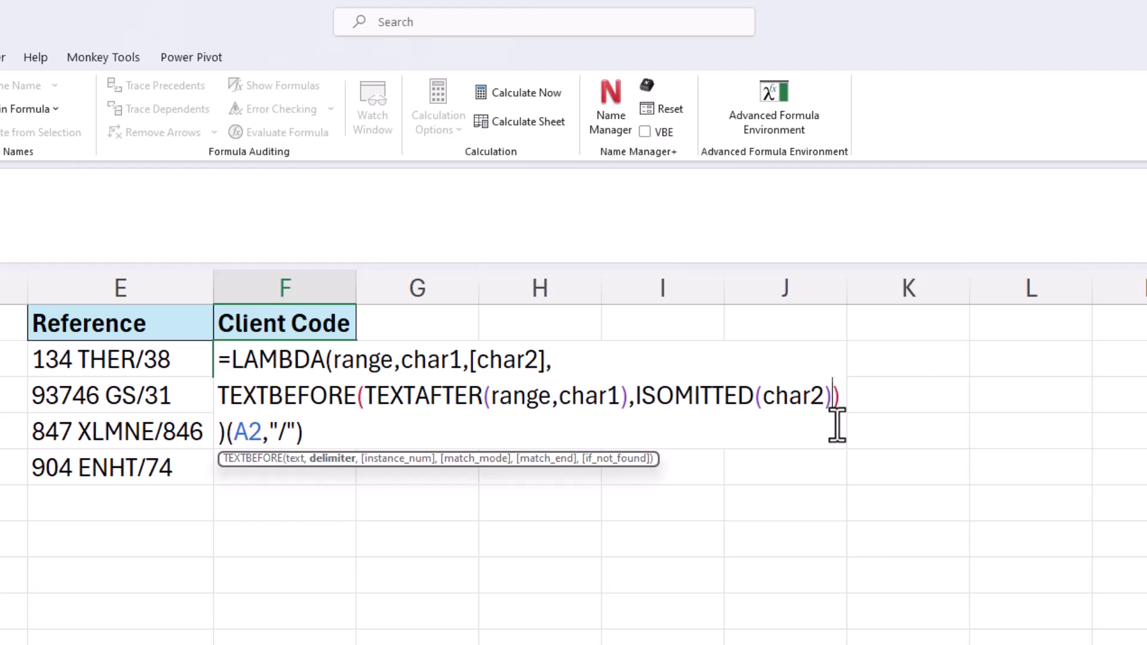
left_click(637, 398)
type("if(")
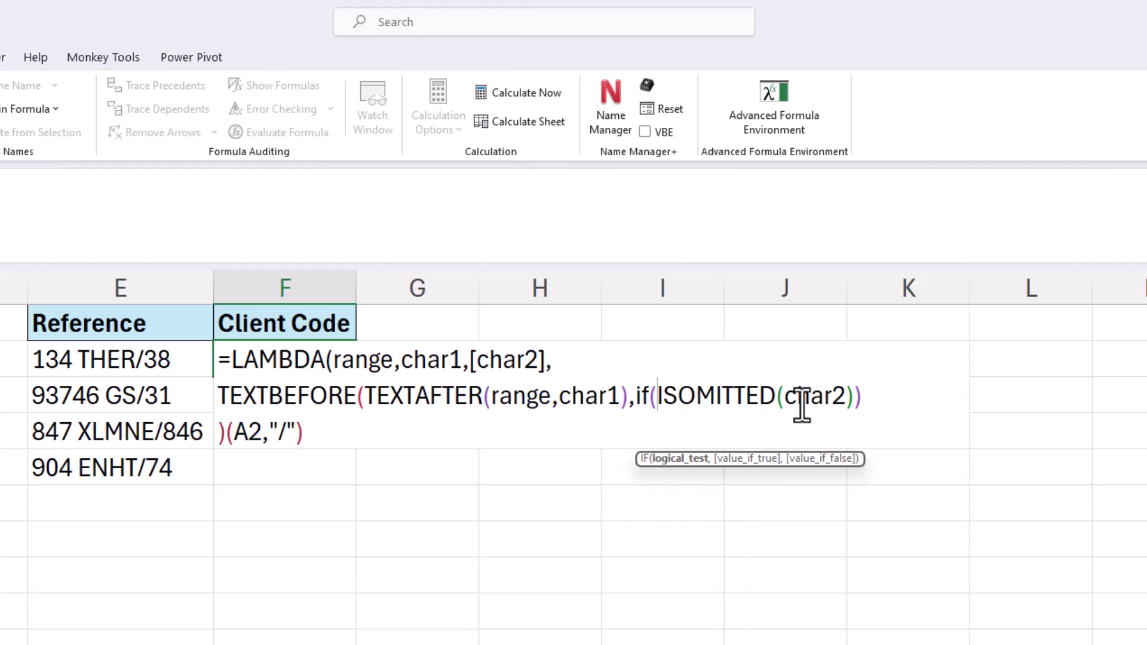
left_click(853, 395)
type(",char1")
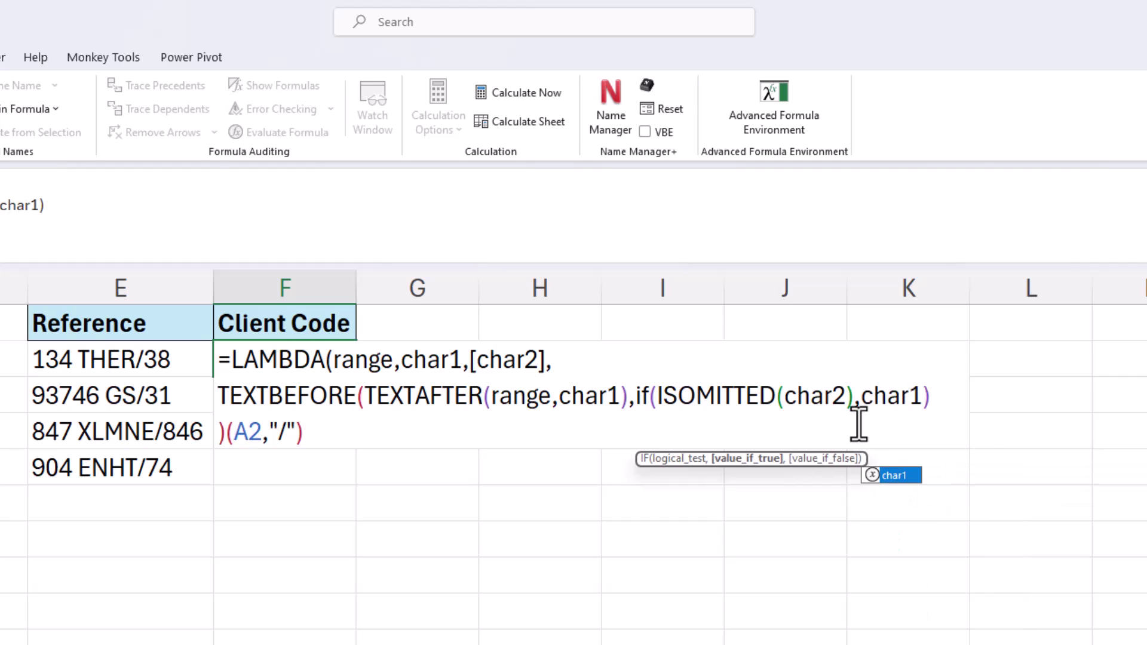
type(",c")
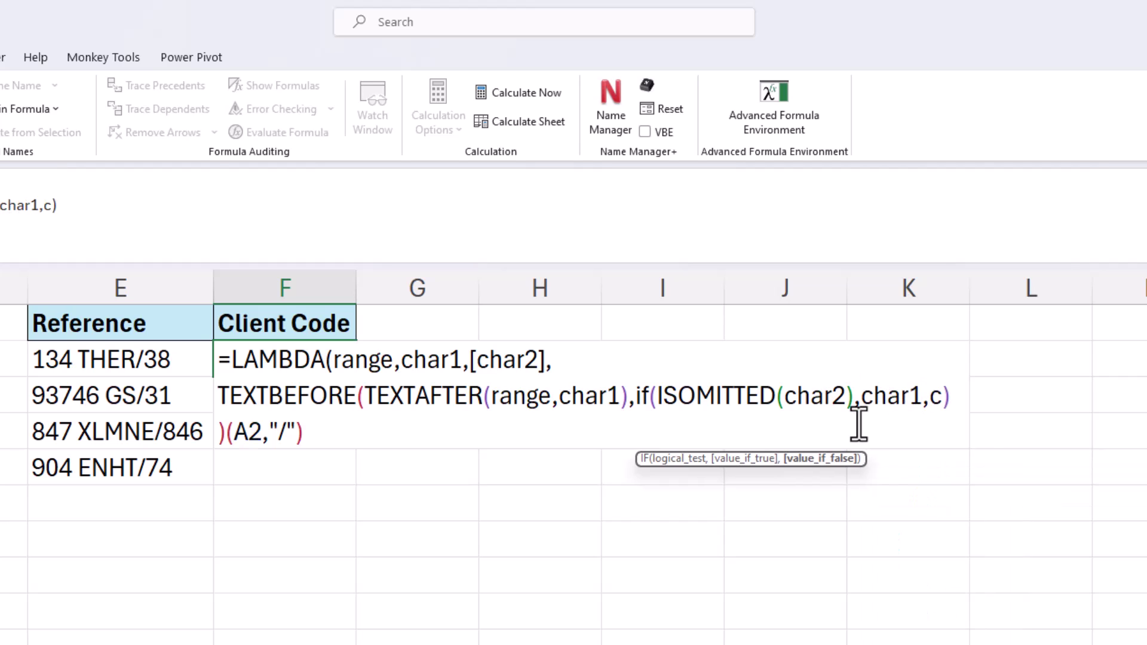
type("har2)")
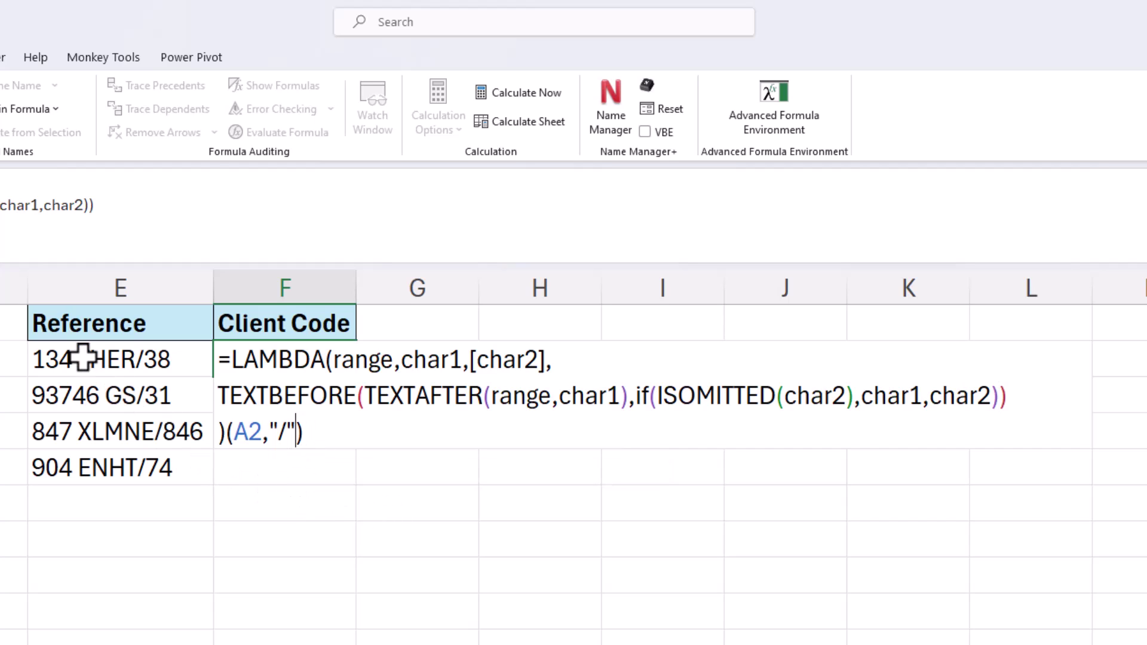
- Change the LAMBDA test call to (E2," ","/") and commit it in F2
left_click_drag(277, 435, 287, 435)
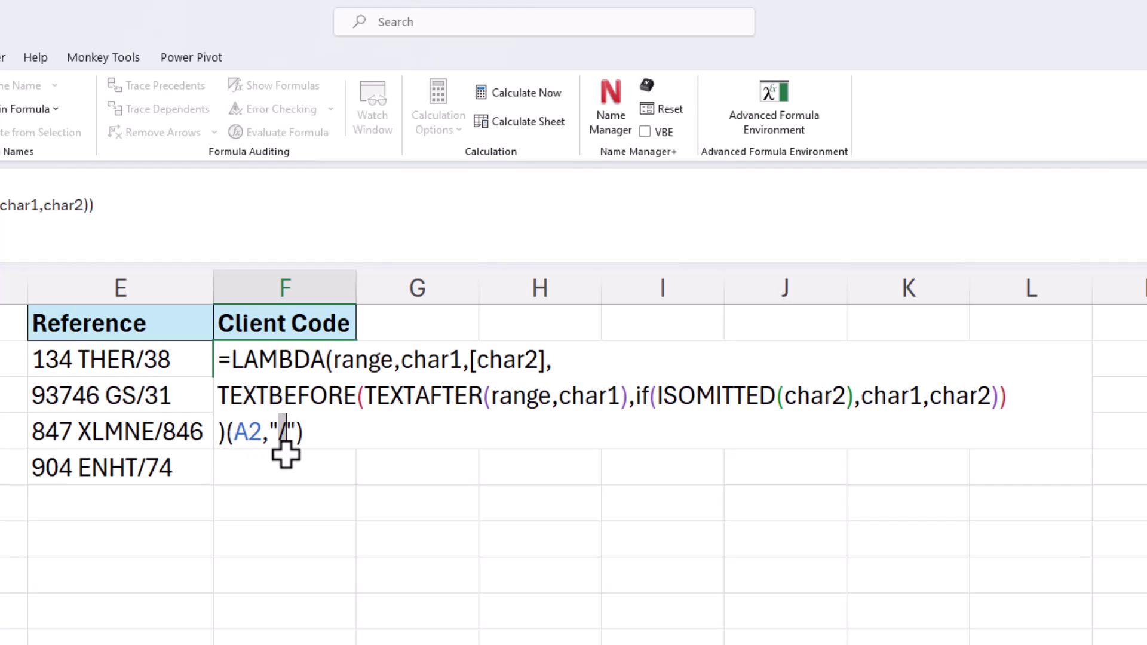
type("\"")
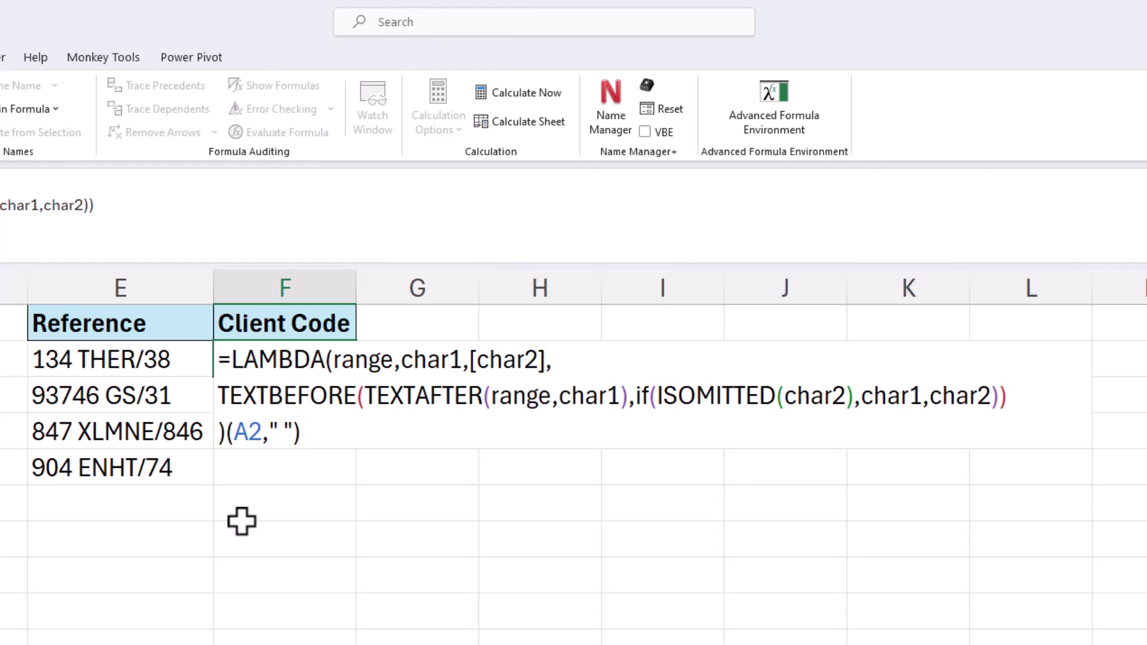
type(",\"/\"")
key("Return")
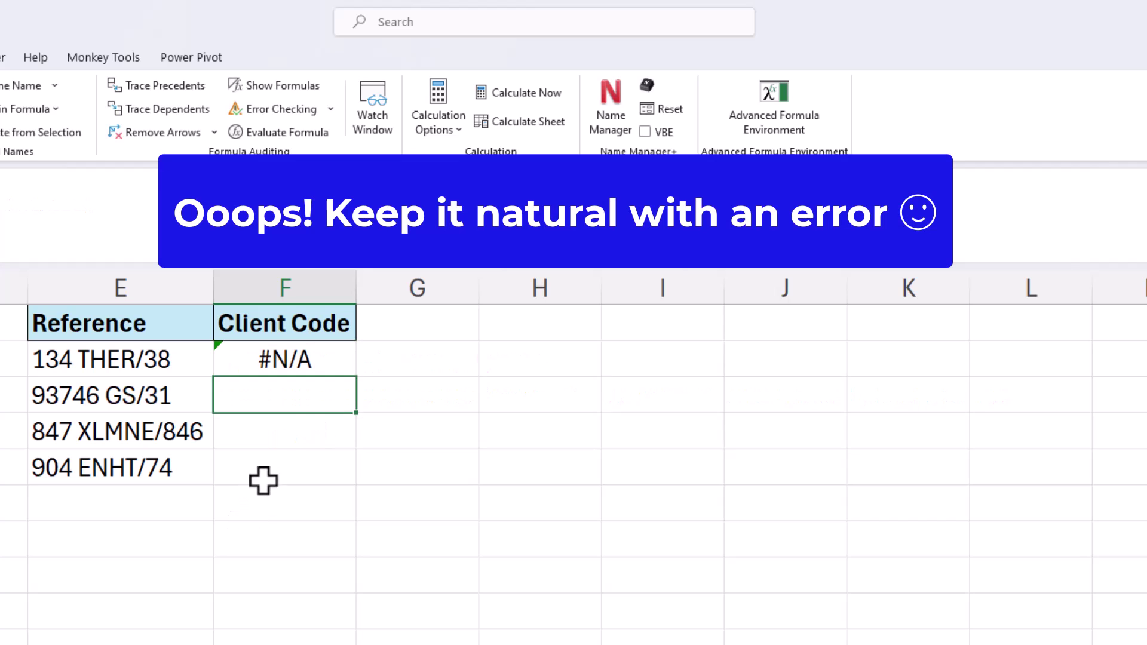
double_click(322, 360)
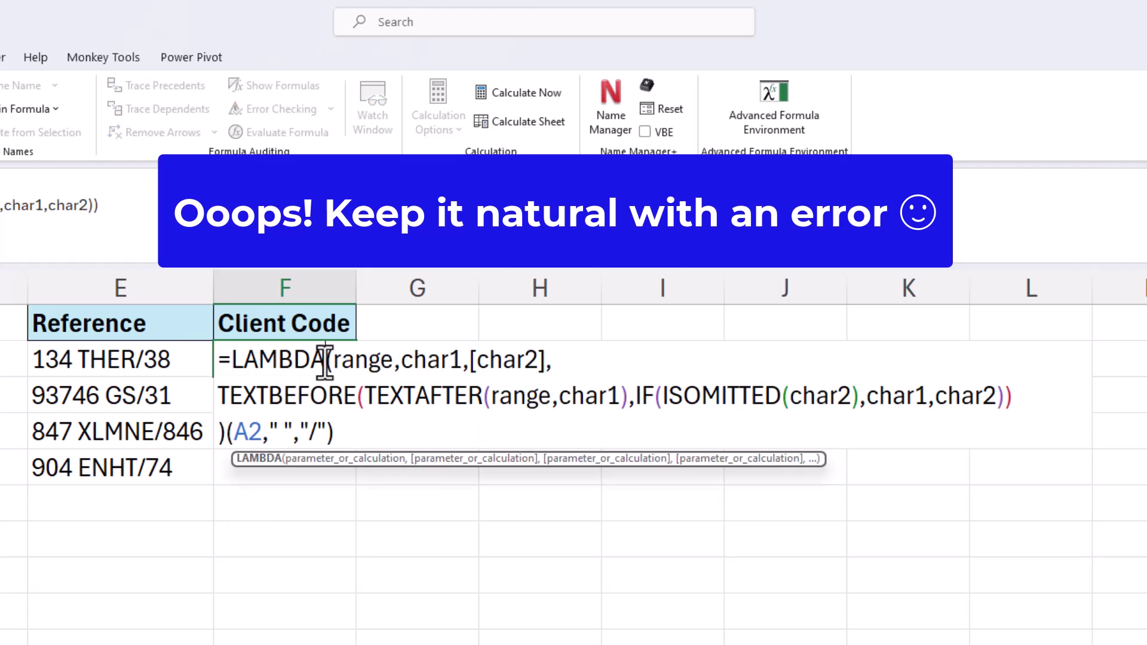
double_click(251, 442)
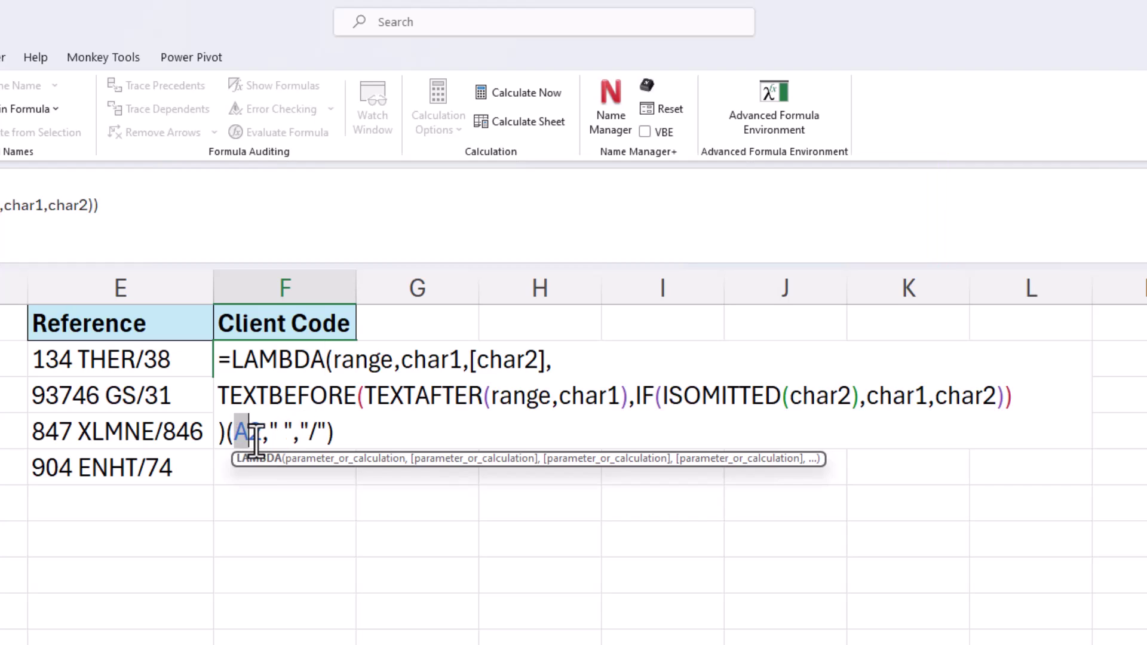
left_click(127, 368)
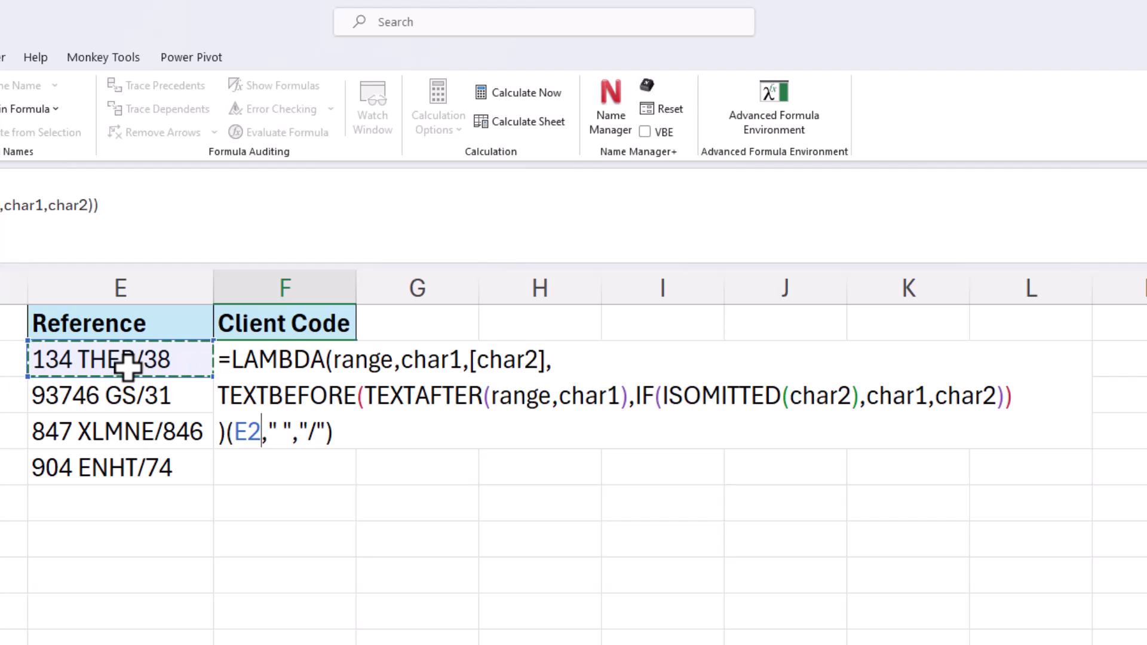
key("Return")
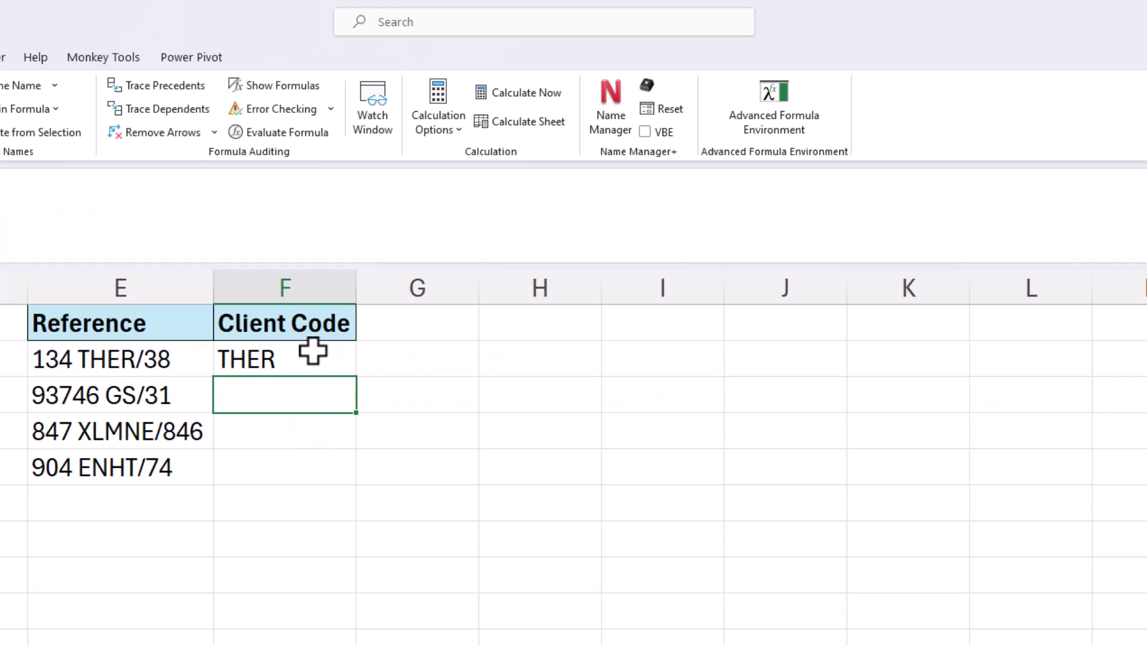
- Fill F2's formula down to F5
left_click(323, 358)
left_click_drag(358, 378, 357, 489)
left_click(324, 361)
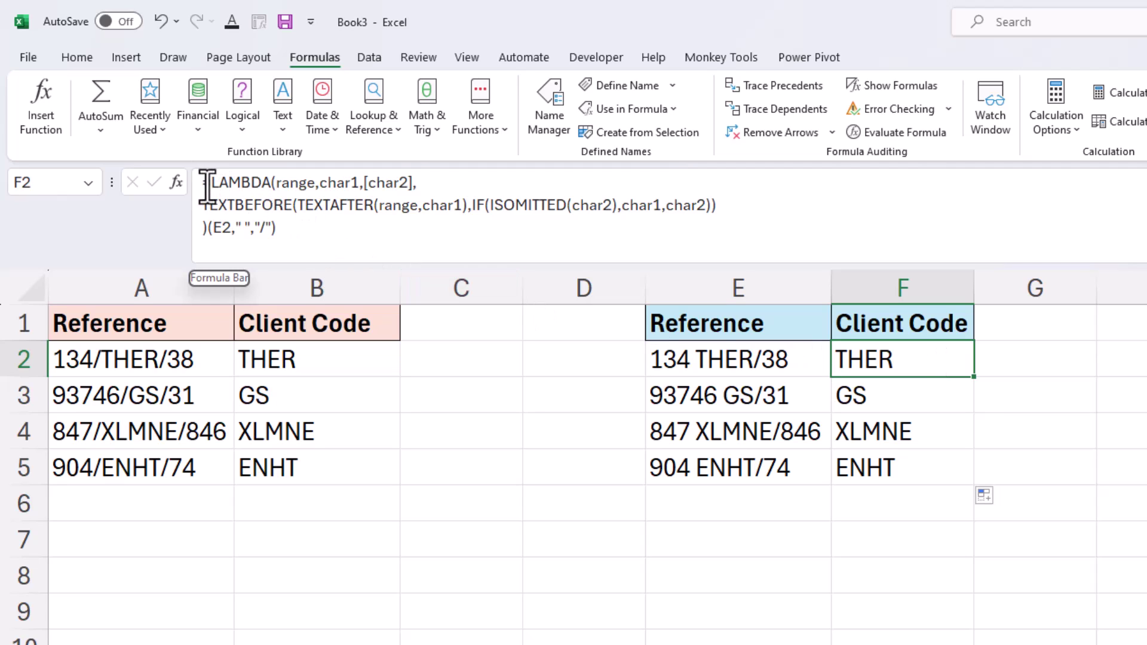
- Copy the updated LAMBDA text from F2's formula bar
left_click_drag(207, 187, 216, 217)
right_click(220, 207)
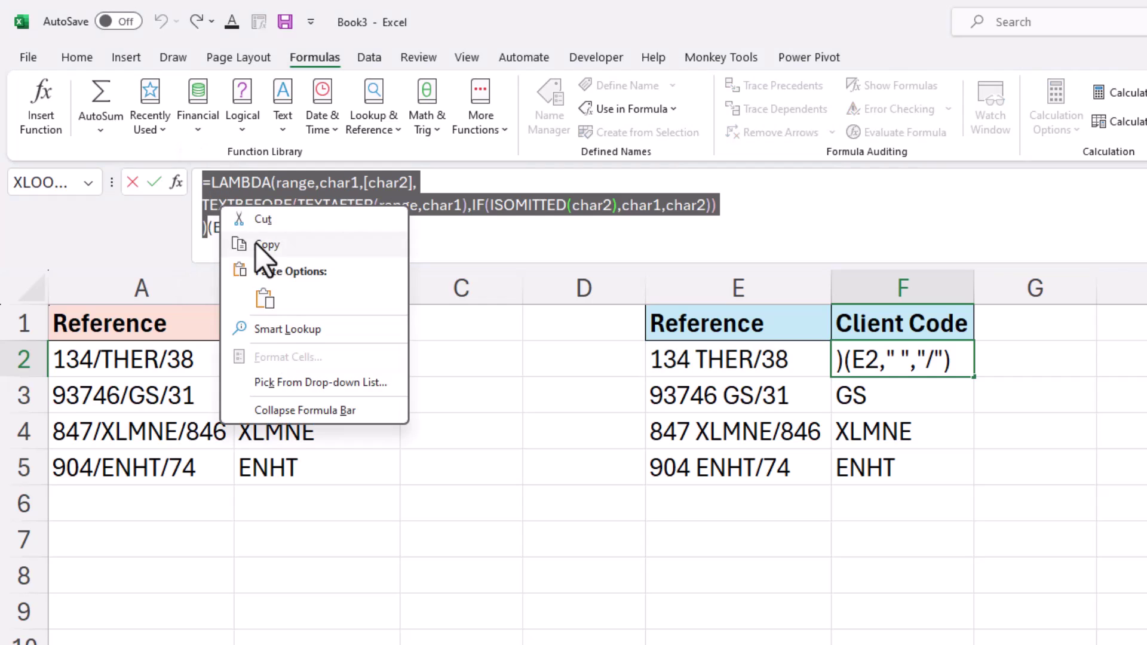
left_click(256, 243)
key("Escape")
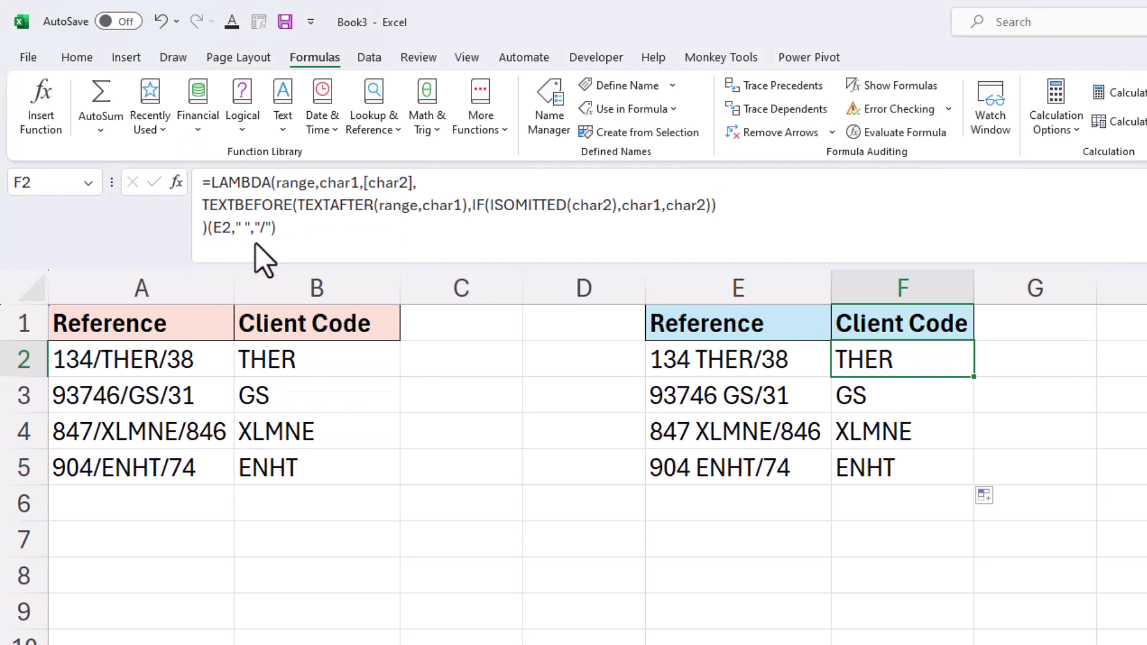
- Replace TEXTBETWEEN's Refers to definition in Name Manager with the copied LAMBDA
left_click(556, 108)
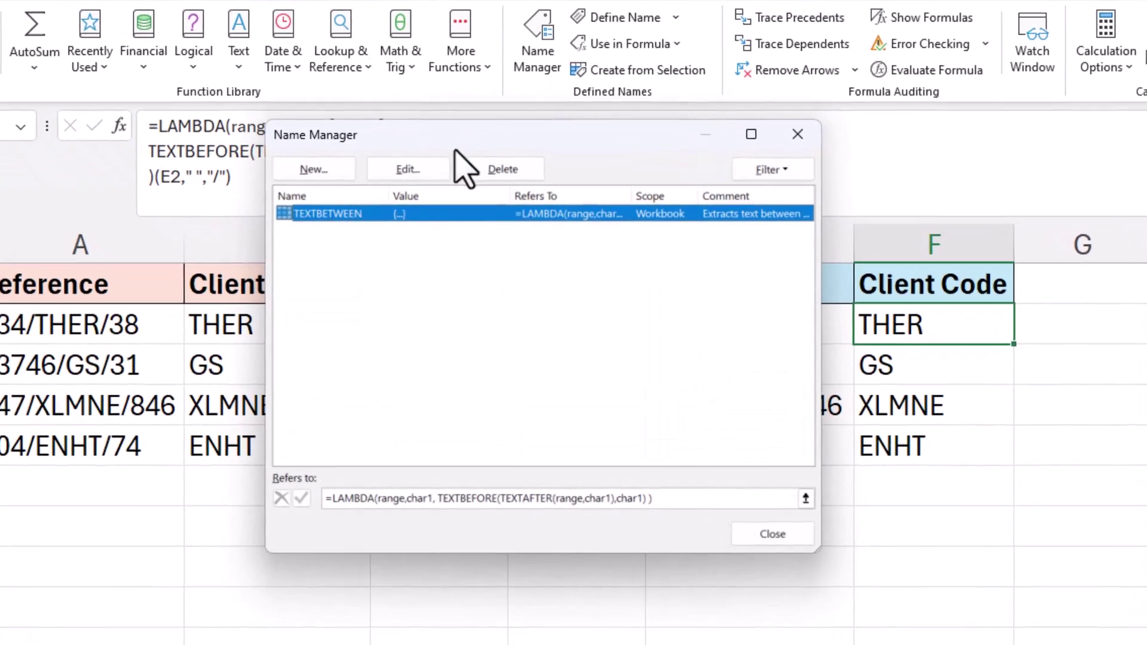
left_click(435, 166)
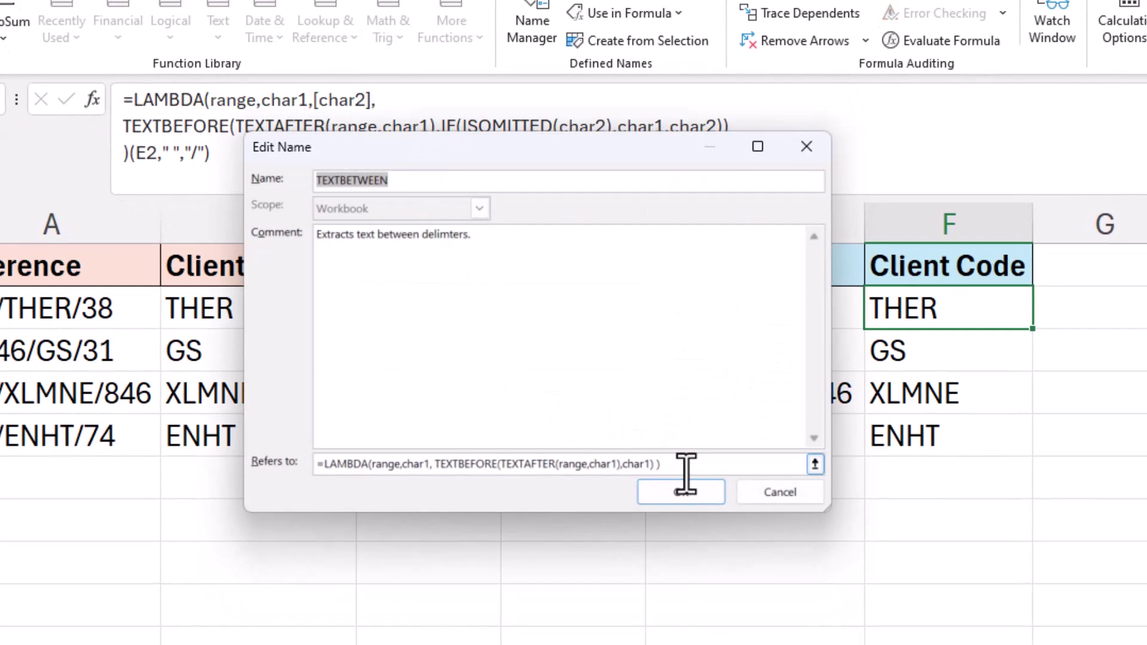
left_click(333, 465)
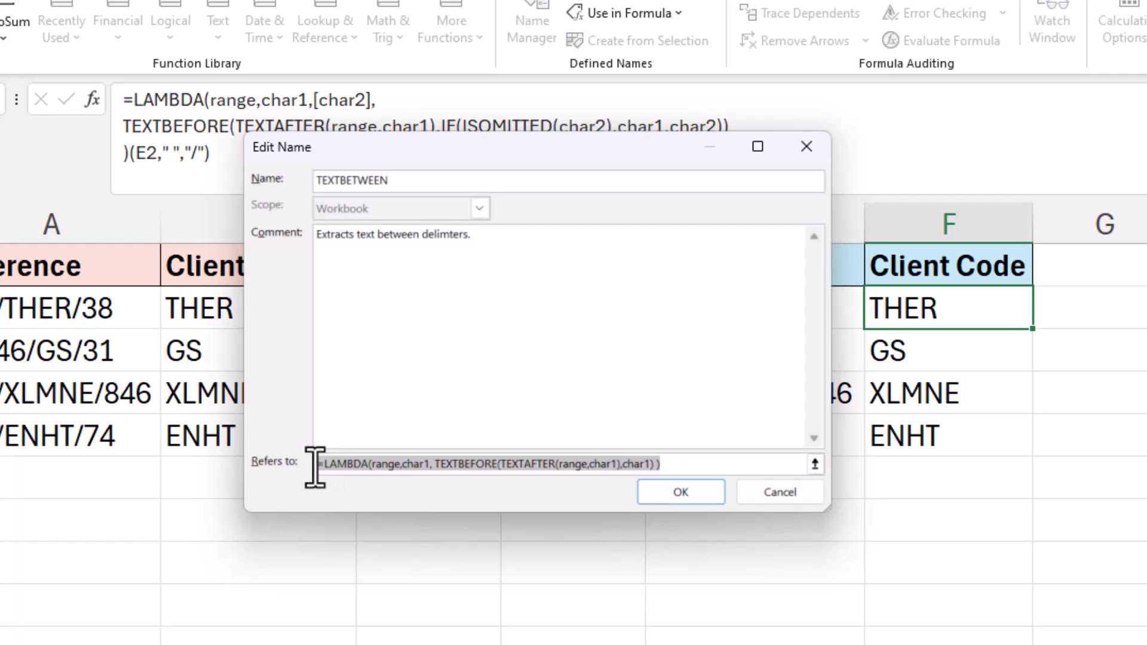
key("ctrl+v")
left_click(694, 496)
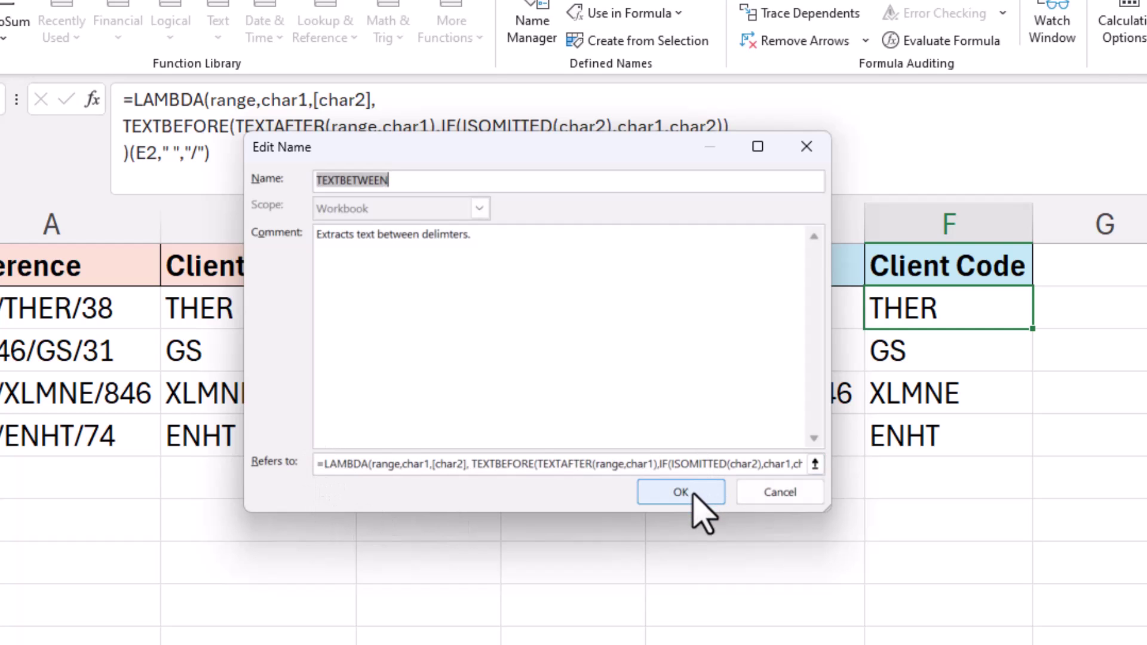
left_click(758, 531)
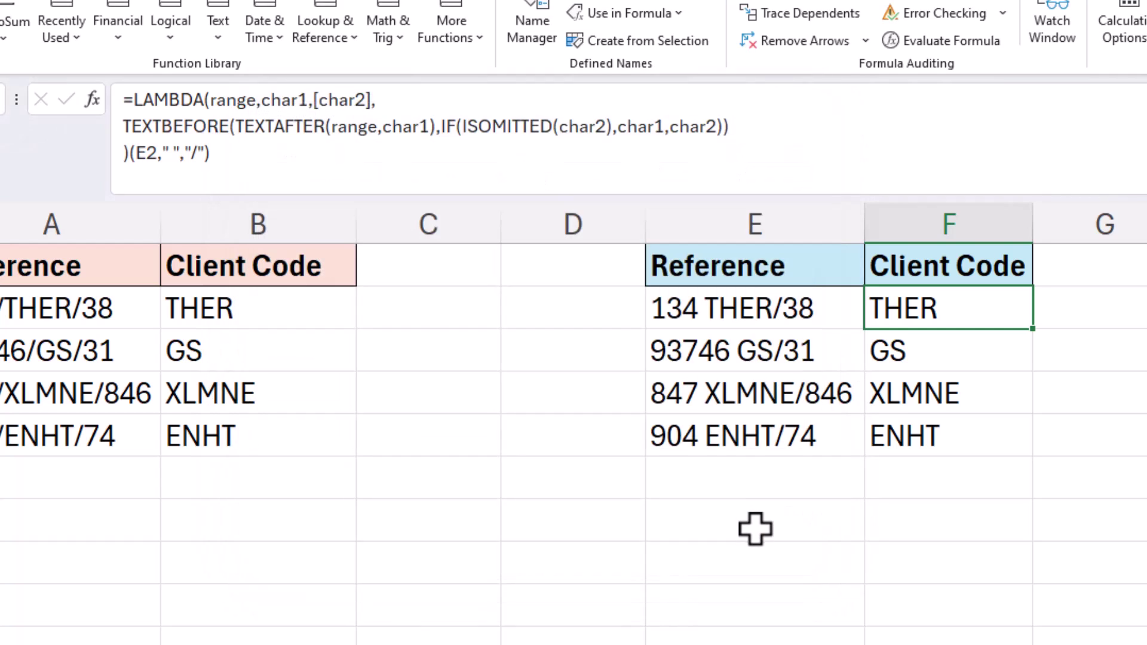
left_click(777, 529)
- Clear F2:F5, enter =TEXTBETWEEN(E2," ","/") in F2, and fill it down to F5
left_click_drag(968, 314, 974, 445)
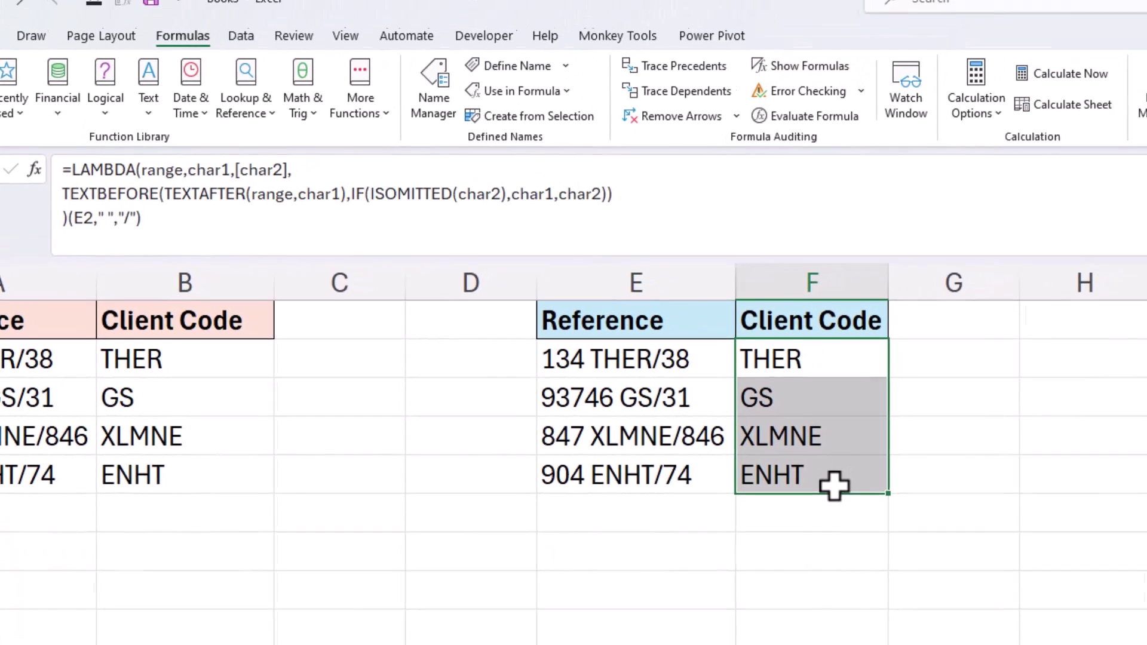
key("Delete")
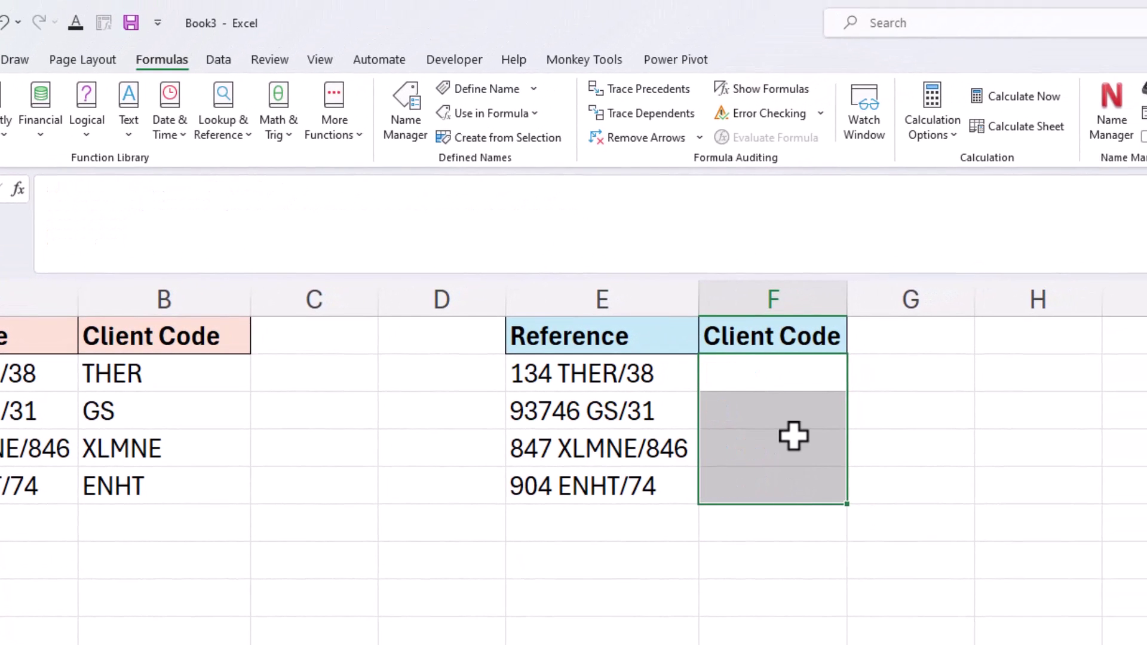
left_click(809, 379)
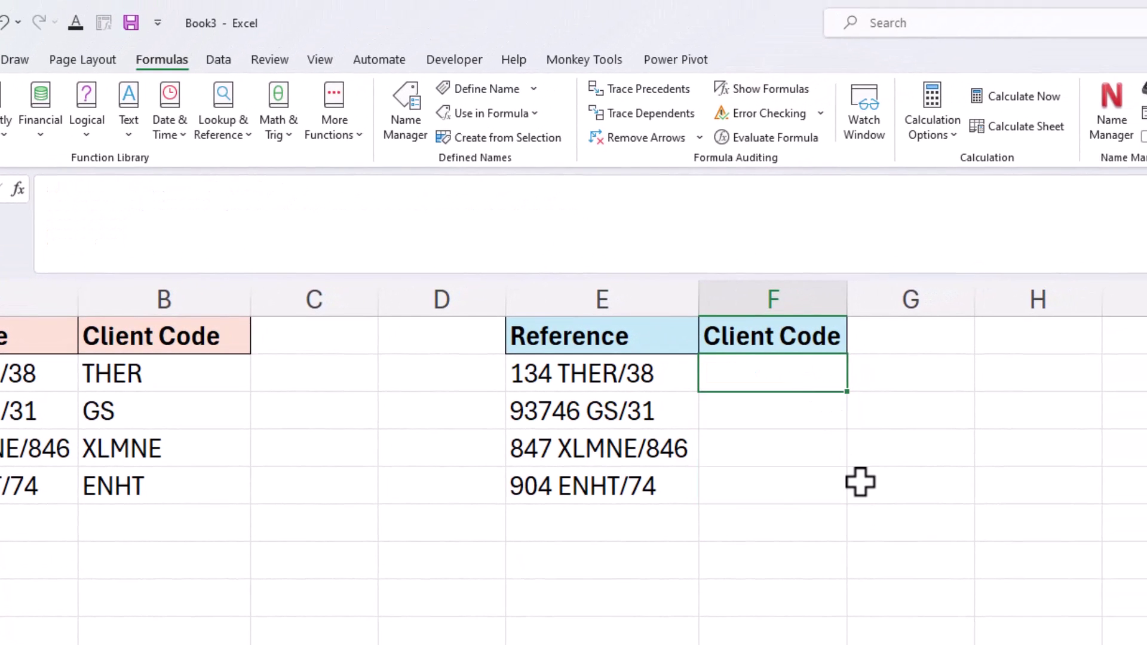
type("=te")
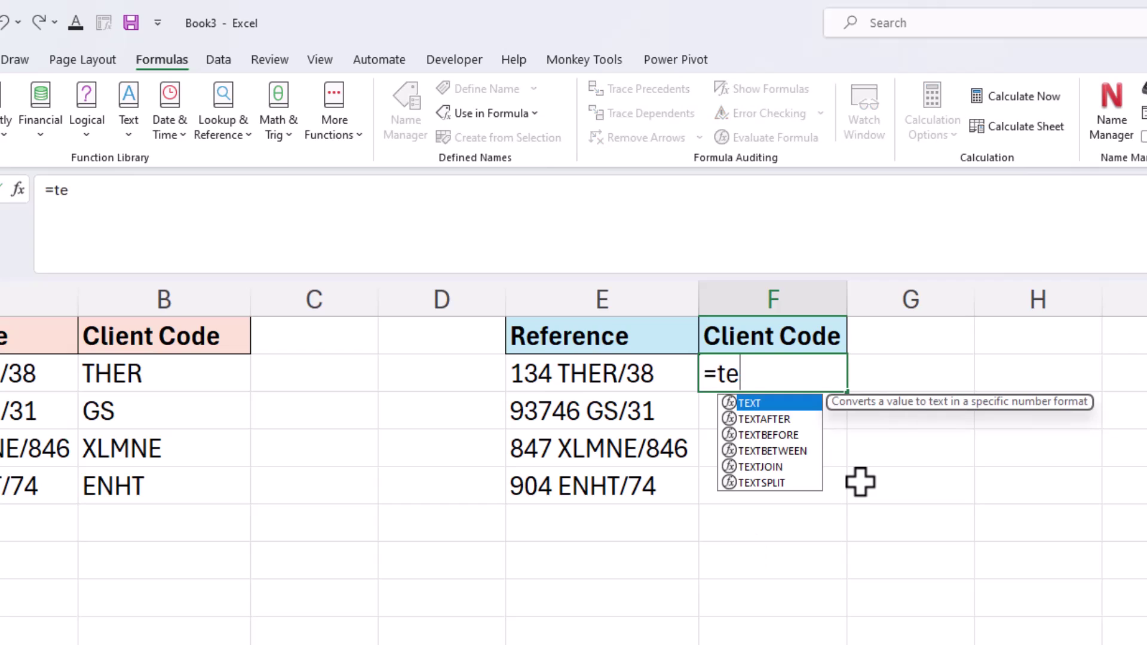
key("Down")
key("Down")
key("Down")
key("Tab")
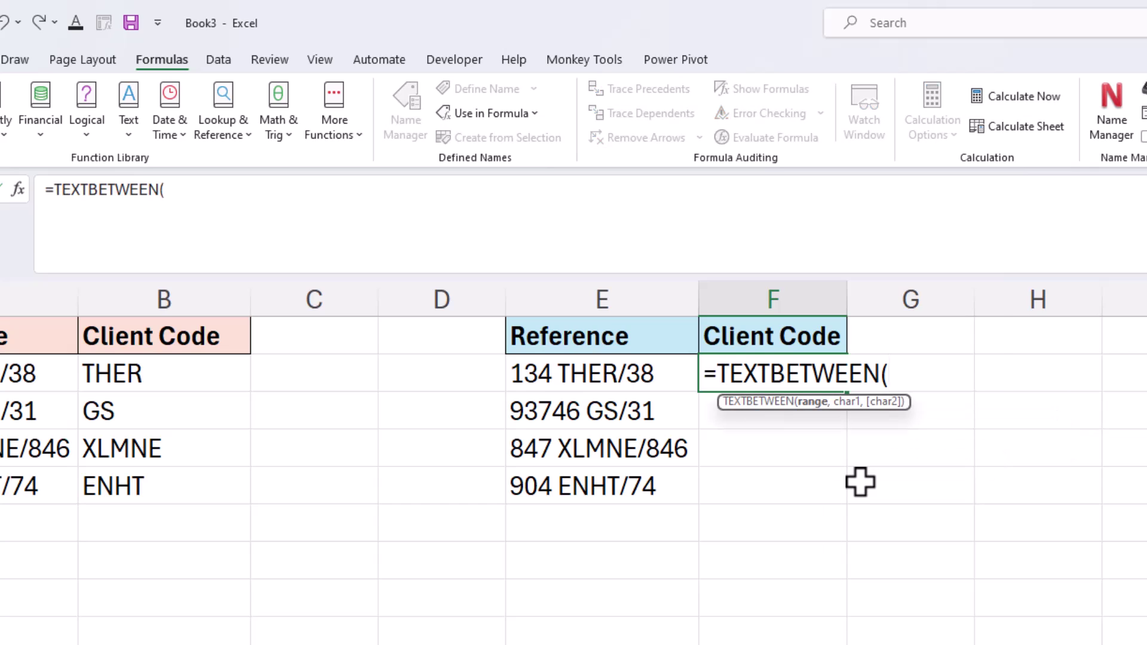
left_click(655, 379)
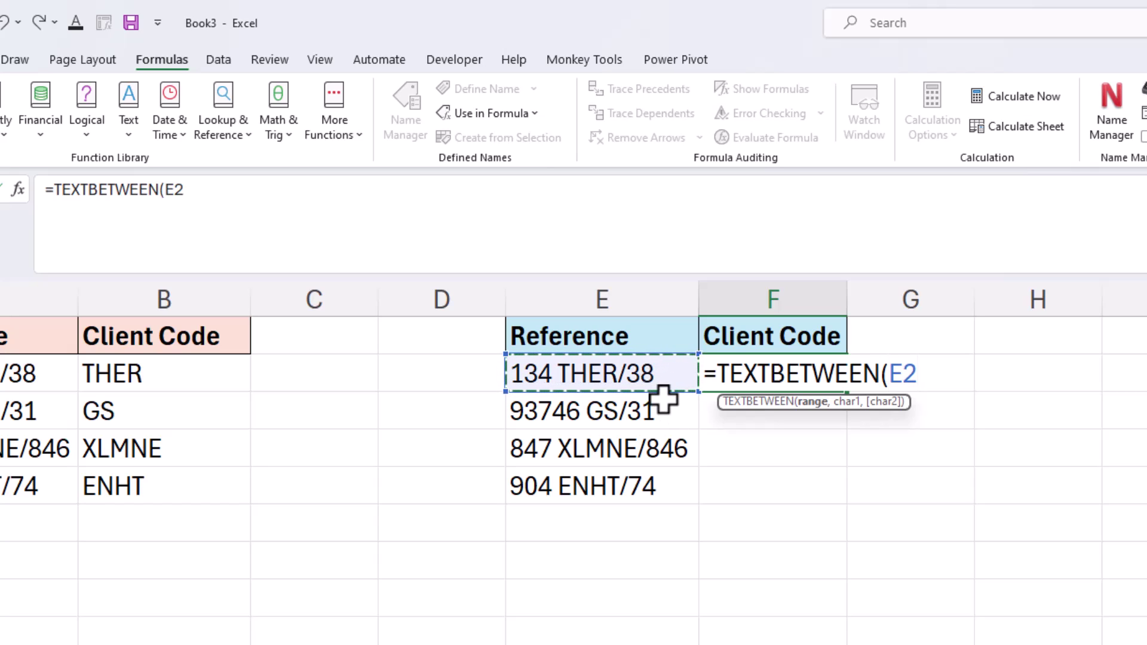
type(",\" \"")
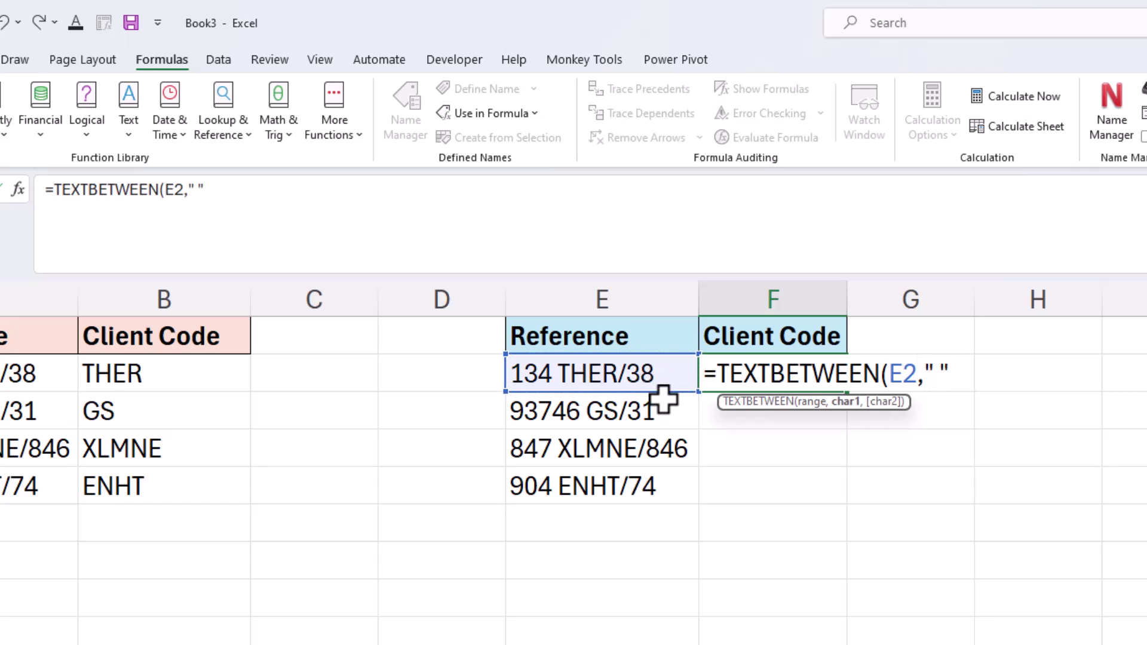
type(",\"/")
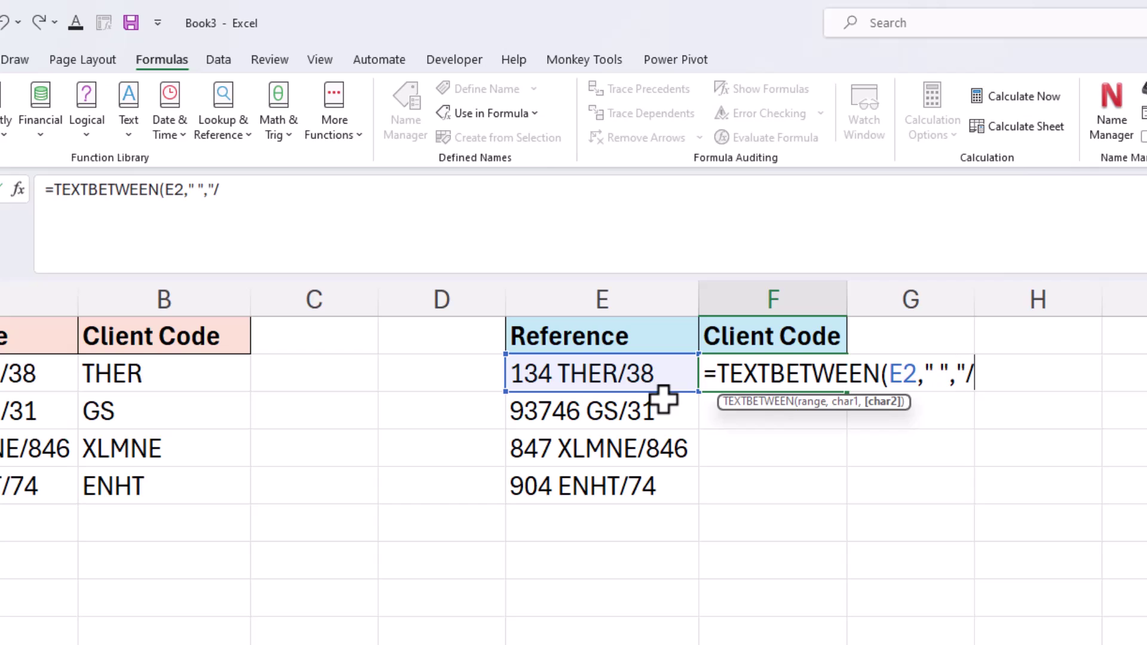
type("\")")
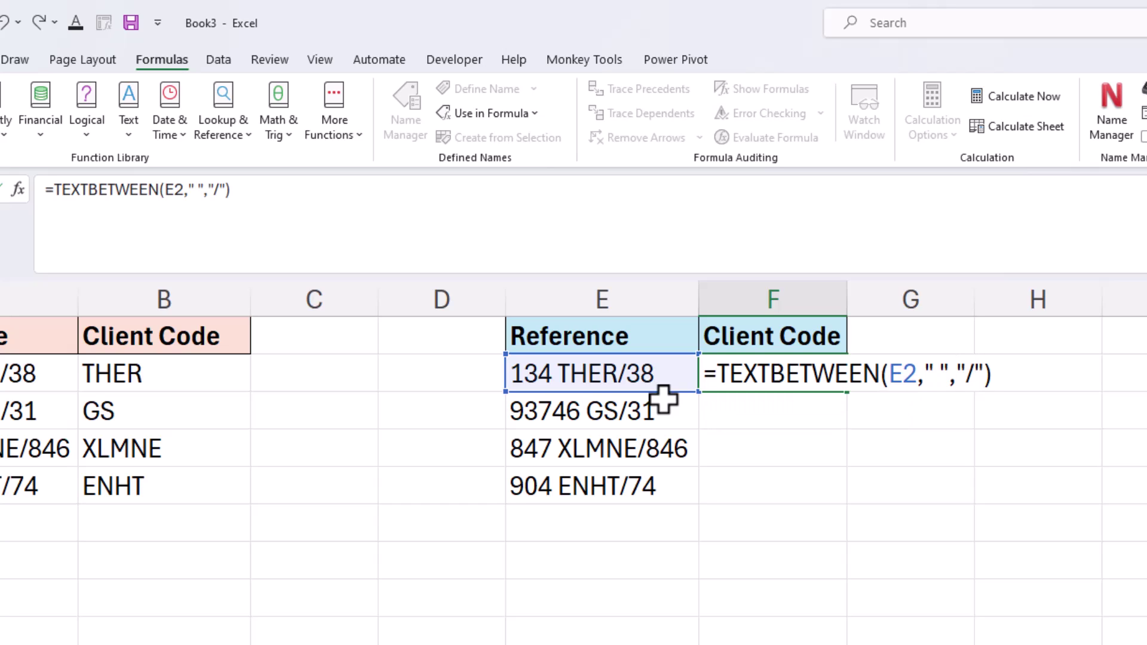
key("Return")
left_click(827, 371)
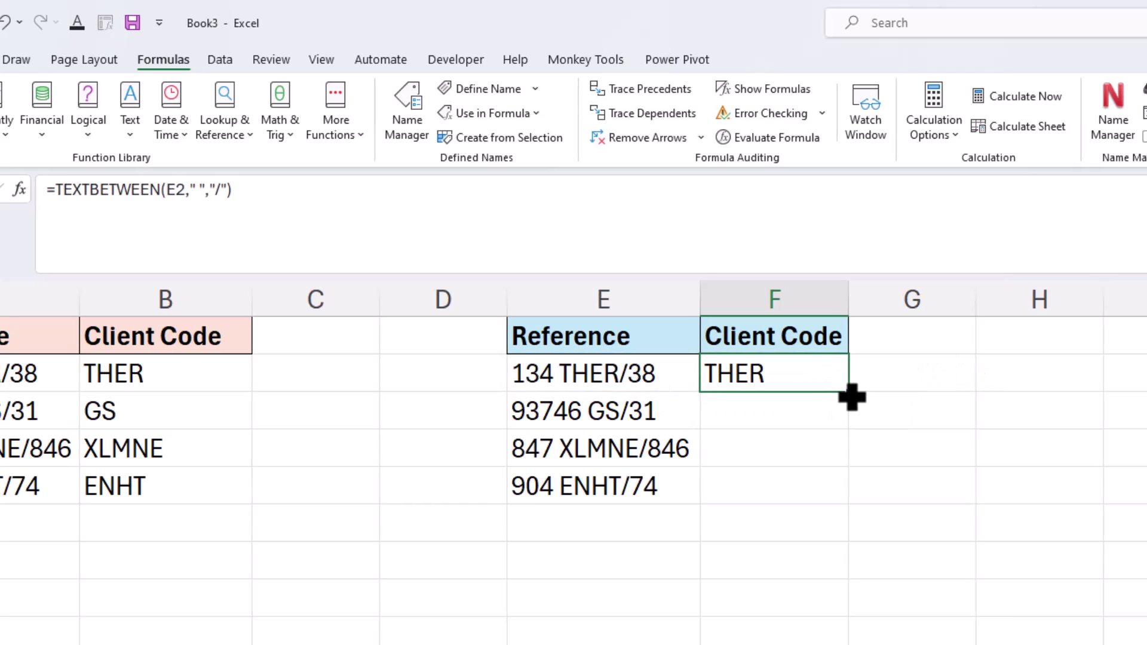
left_click_drag(850, 397, 843, 507)
- Clear B2:B5 and enter =TEXTBETWEEN(A2,"/") in B2
left_click_drag(1008, 506, 1008, 506)
left_click(902, 541)
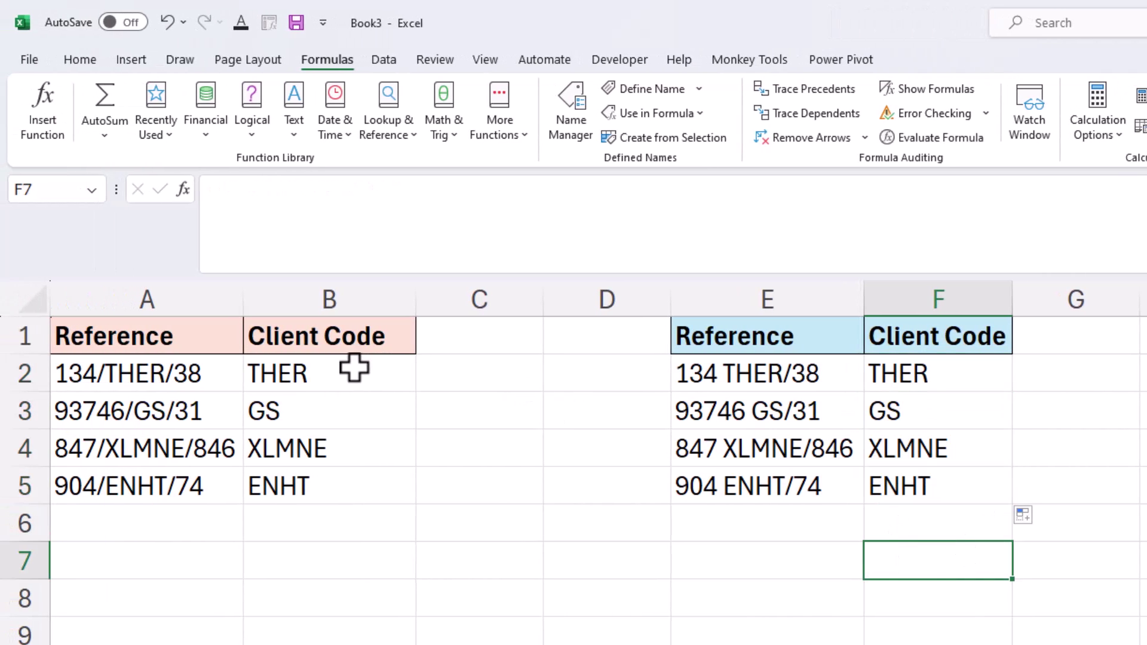
left_click_drag(353, 368, 349, 500)
key("Delete")
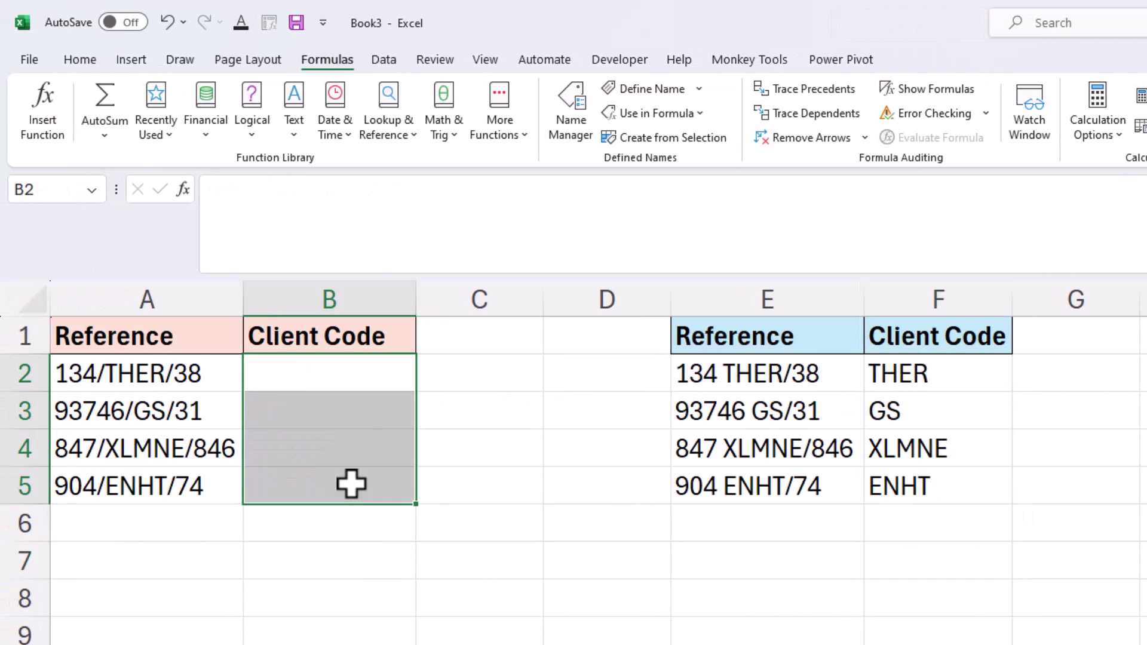
left_click(369, 380)
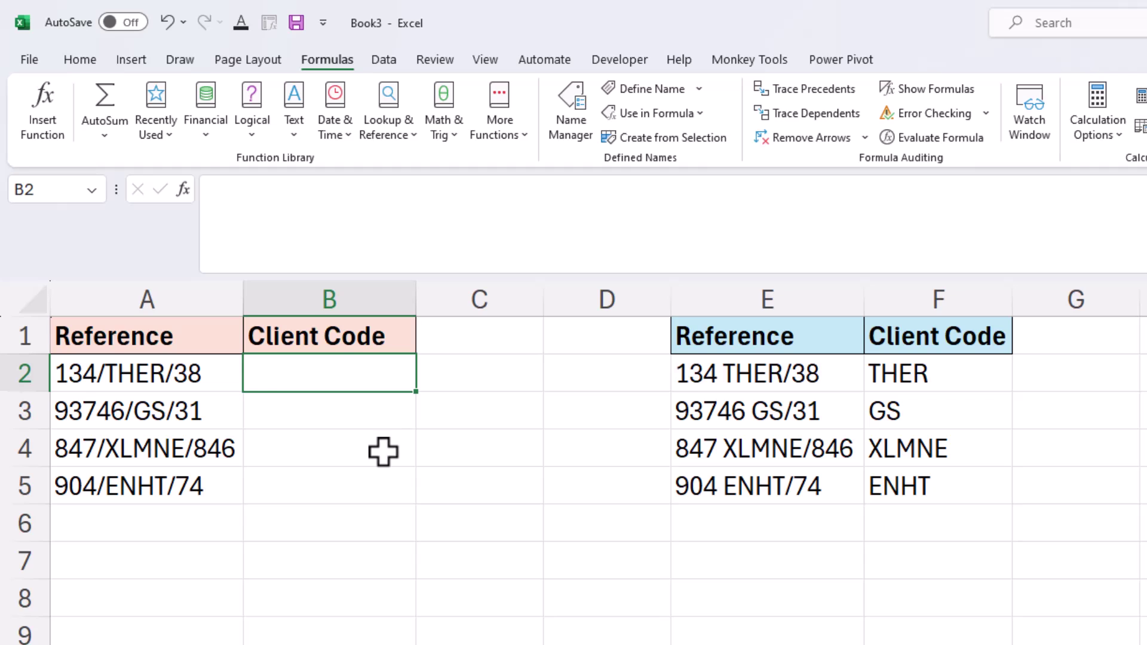
type("=tex")
key("Down")
key("Down")
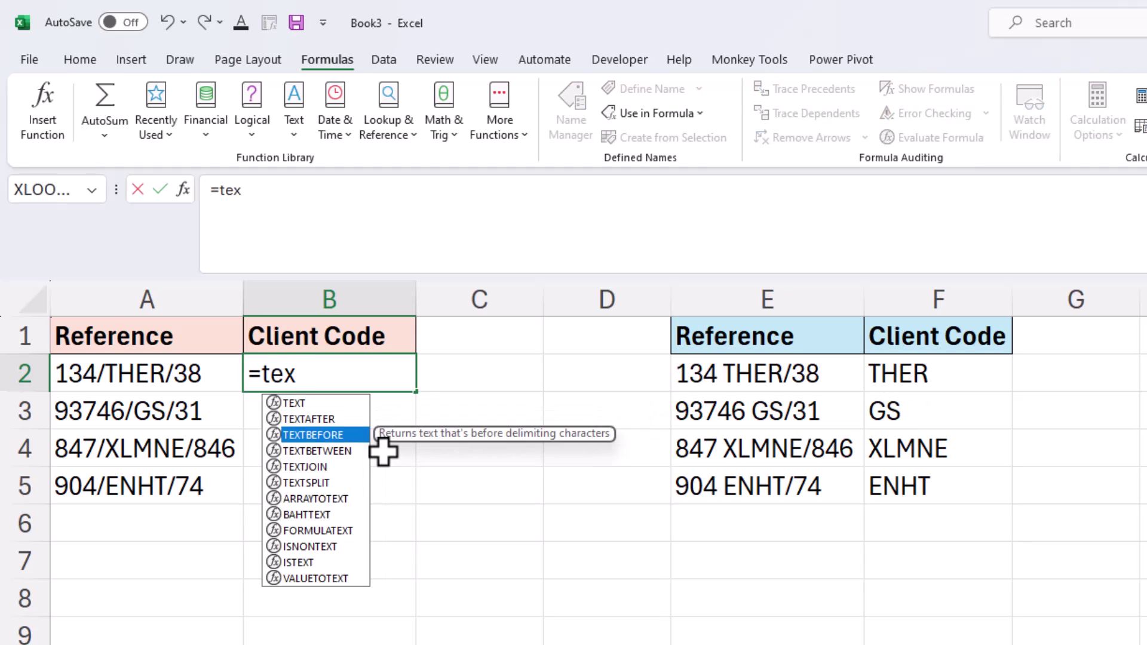
key("Down")
key("Tab")
left_click(207, 380)
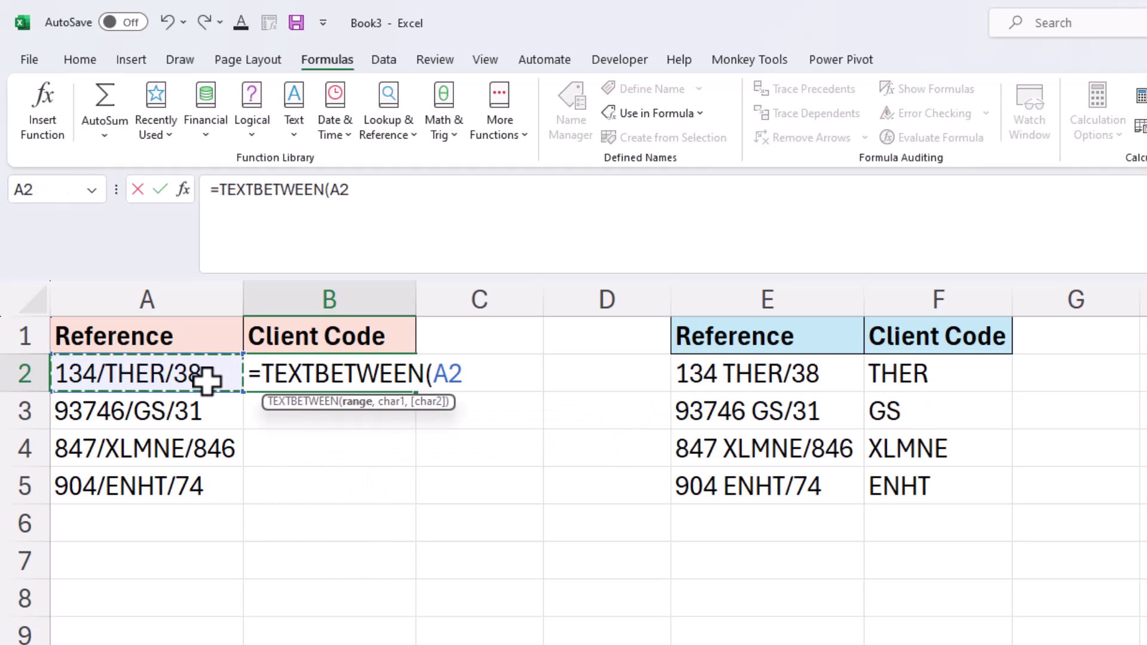
type(",")
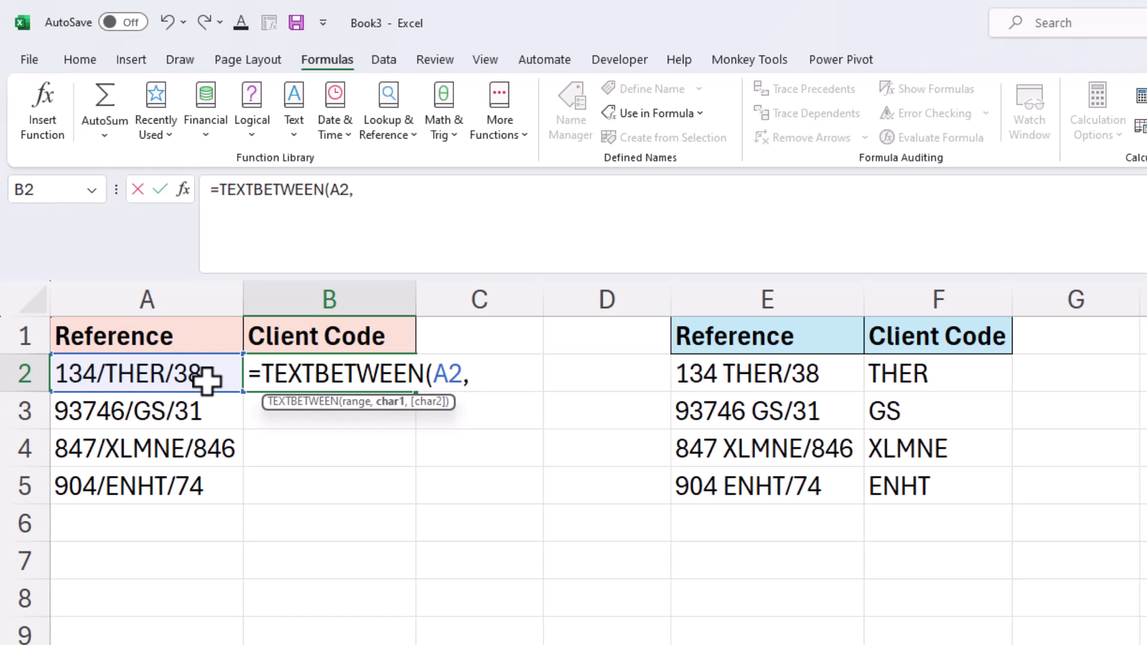
type("\"/\")")
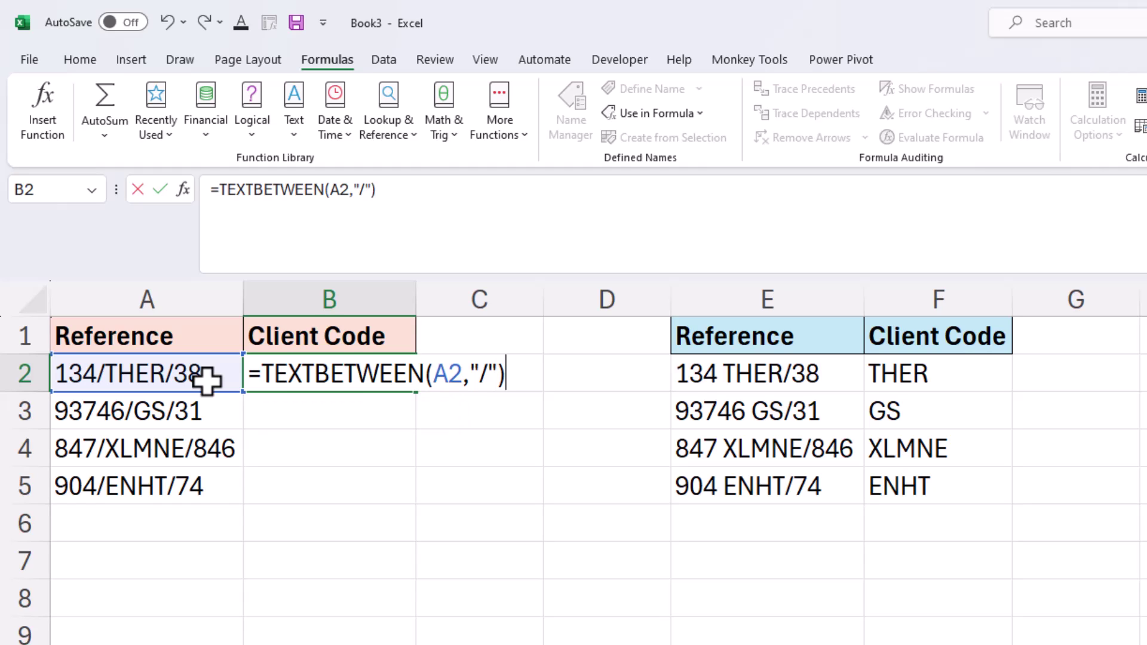
key("Return")
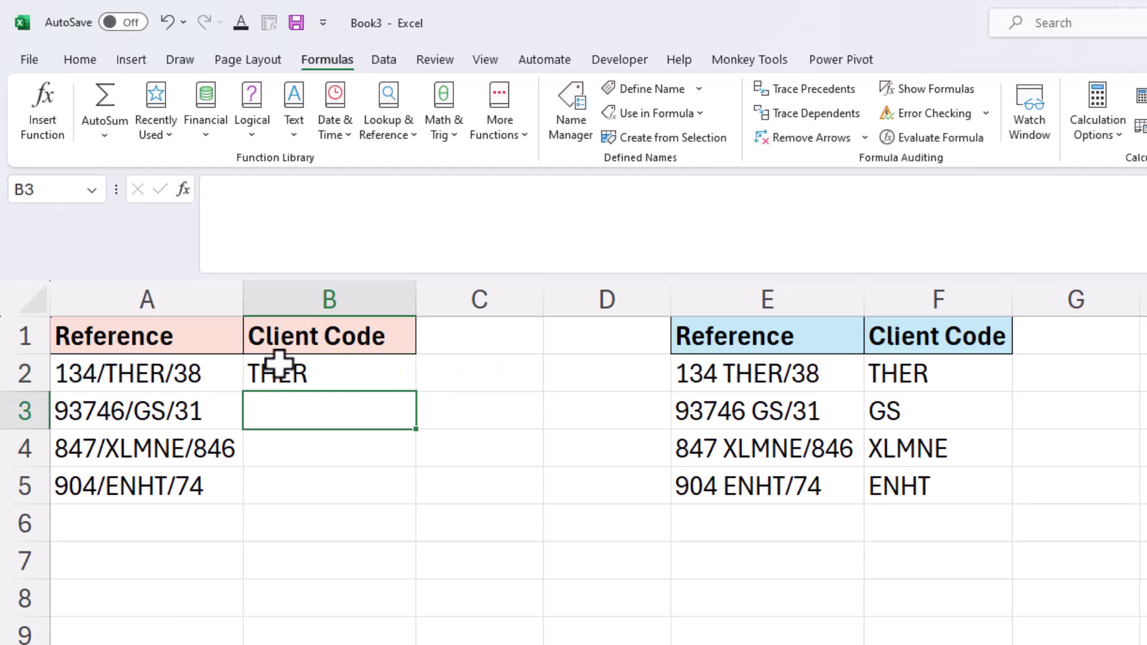
- Fill B2's formula down to B5
left_click(306, 379)
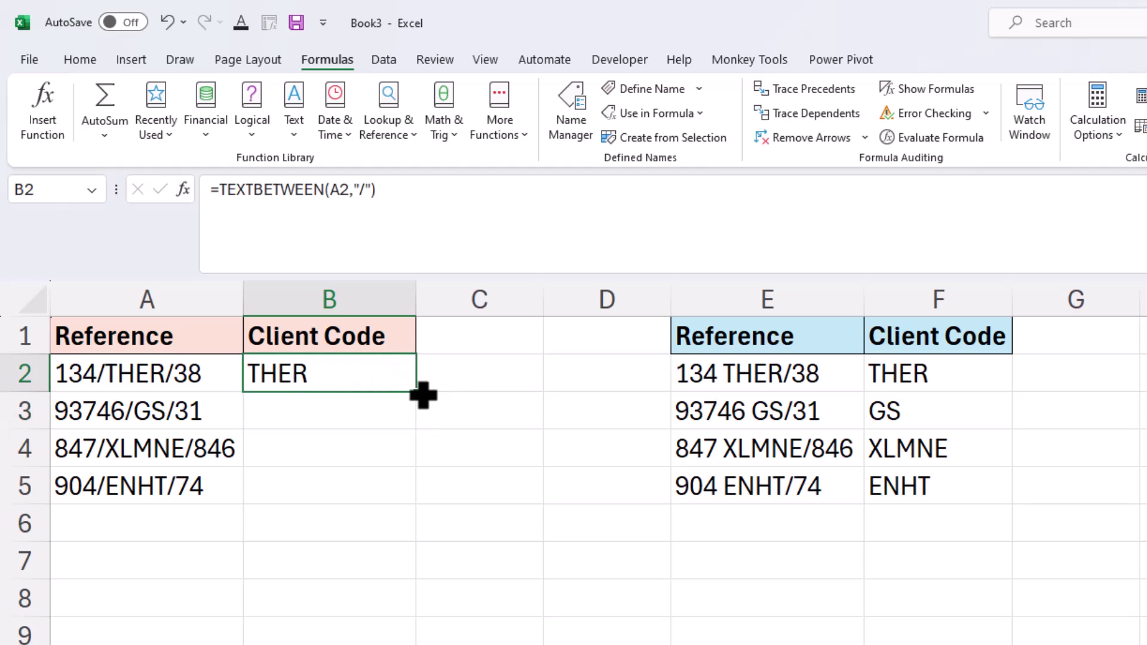
left_click_drag(423, 395, 415, 496)
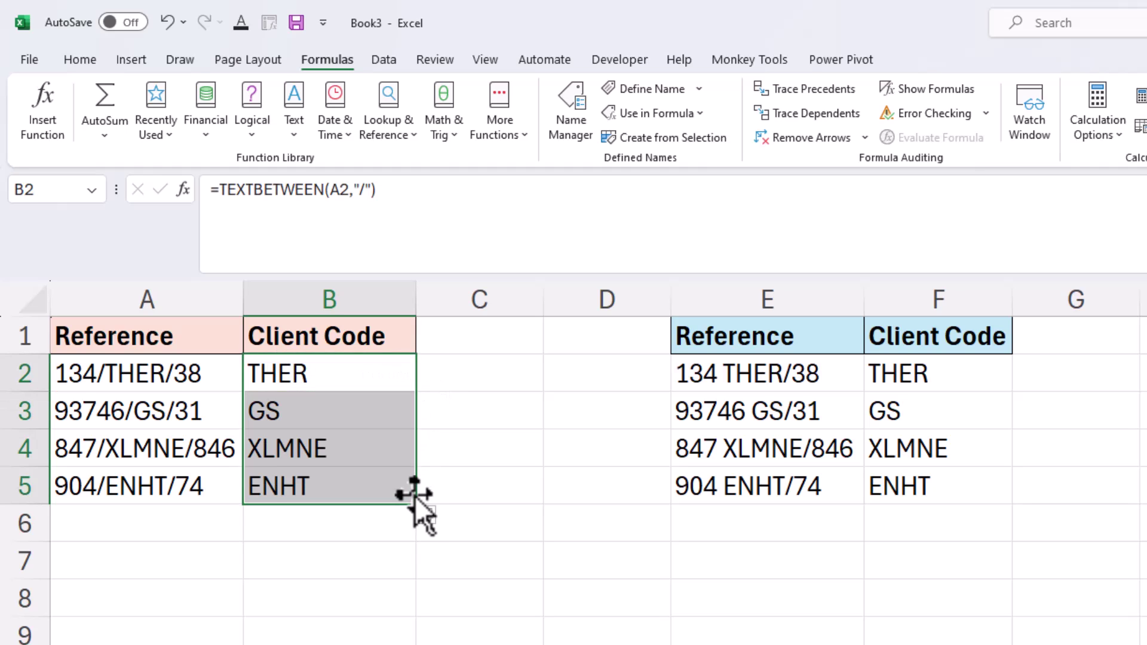
left_click(485, 475)
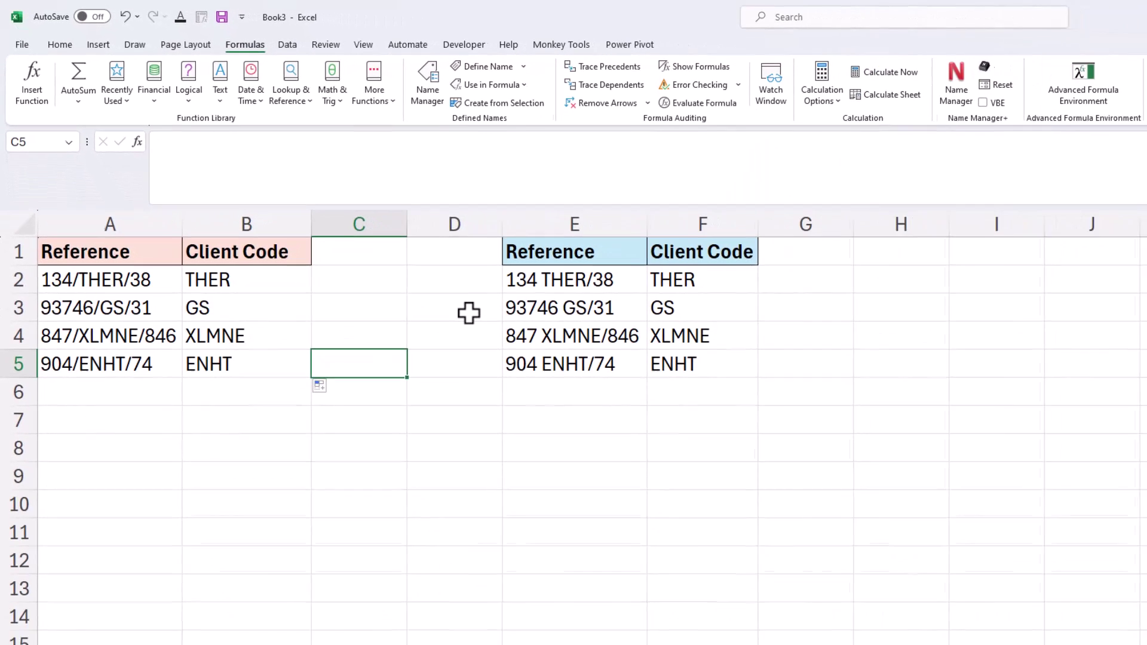
left_click(359, 45)
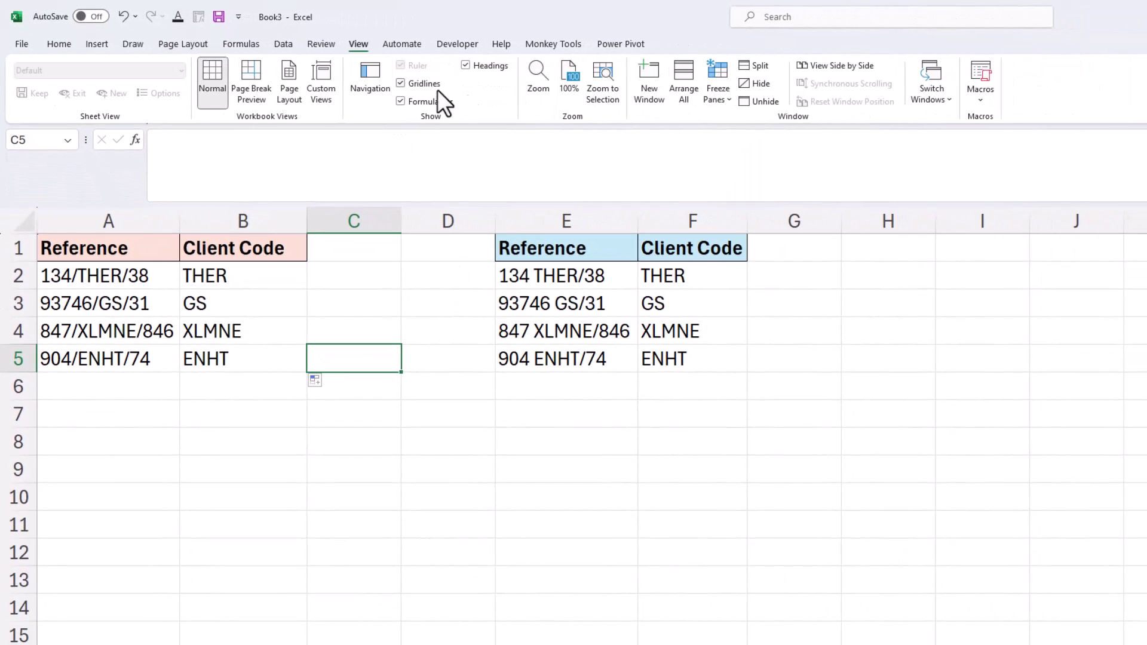
left_click(928, 104)
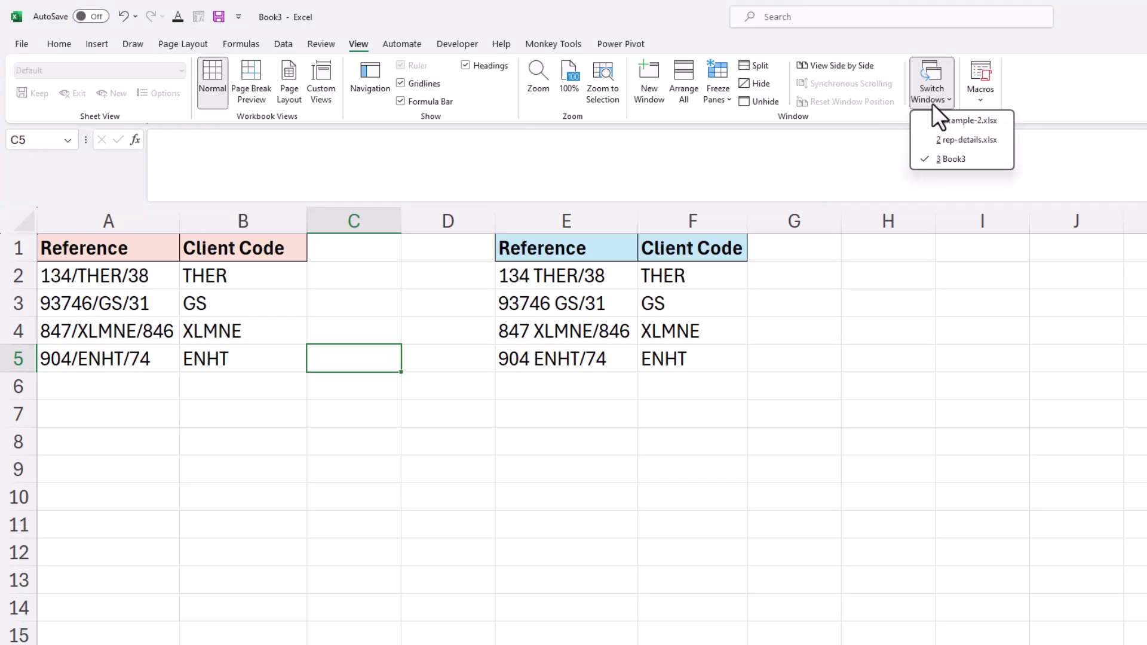
left_click(944, 120)
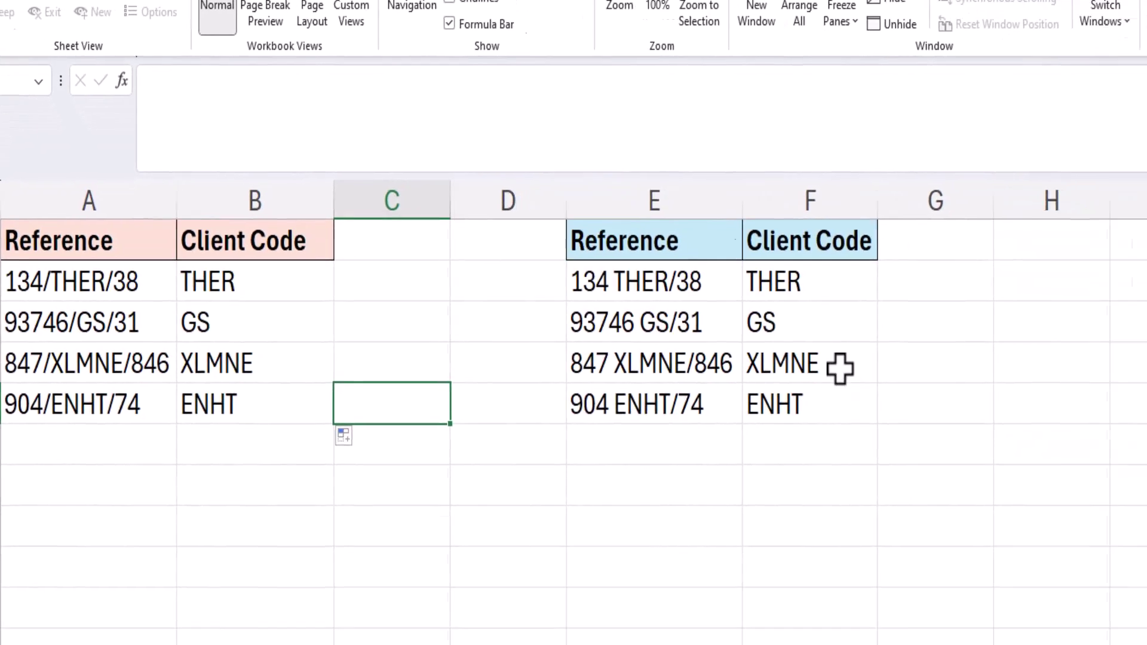
- Copy F4 from Book3 into E4 of example-2.xlsx, accepting the name prompt
right_click(1057, 492)
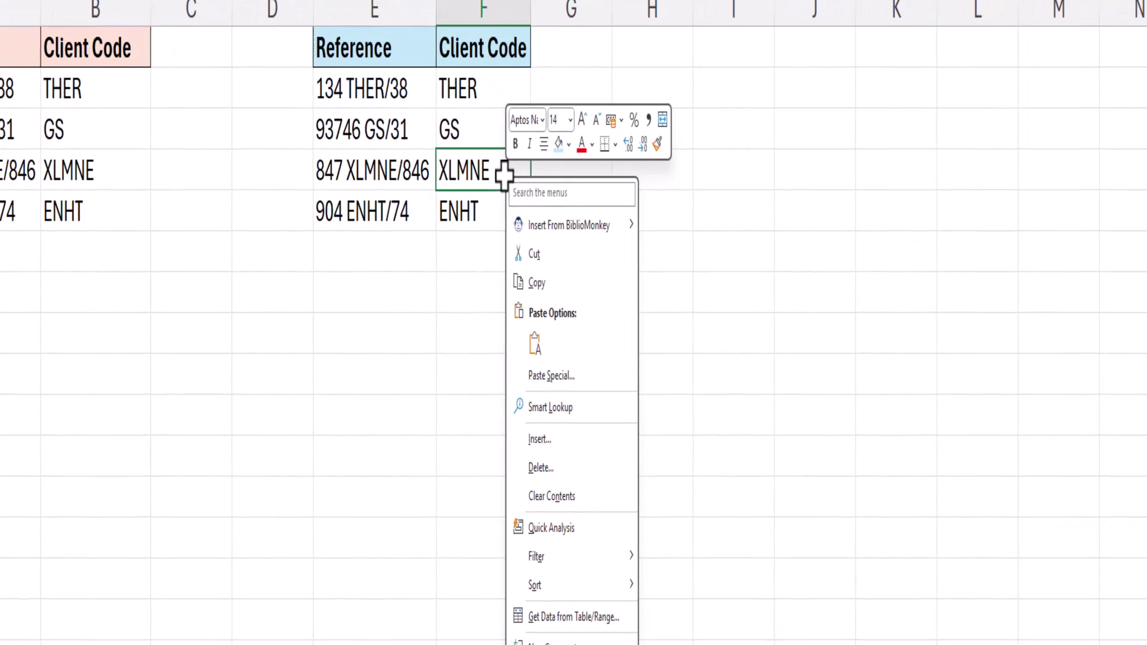
left_click(541, 282)
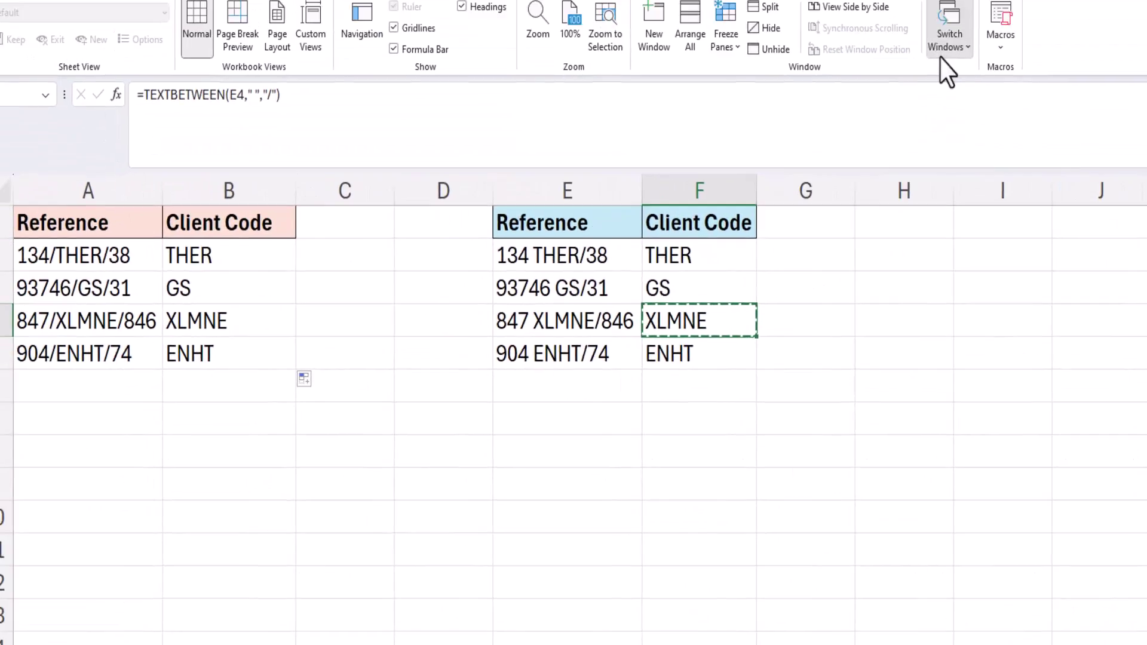
left_click(1025, 90)
left_click(1039, 136)
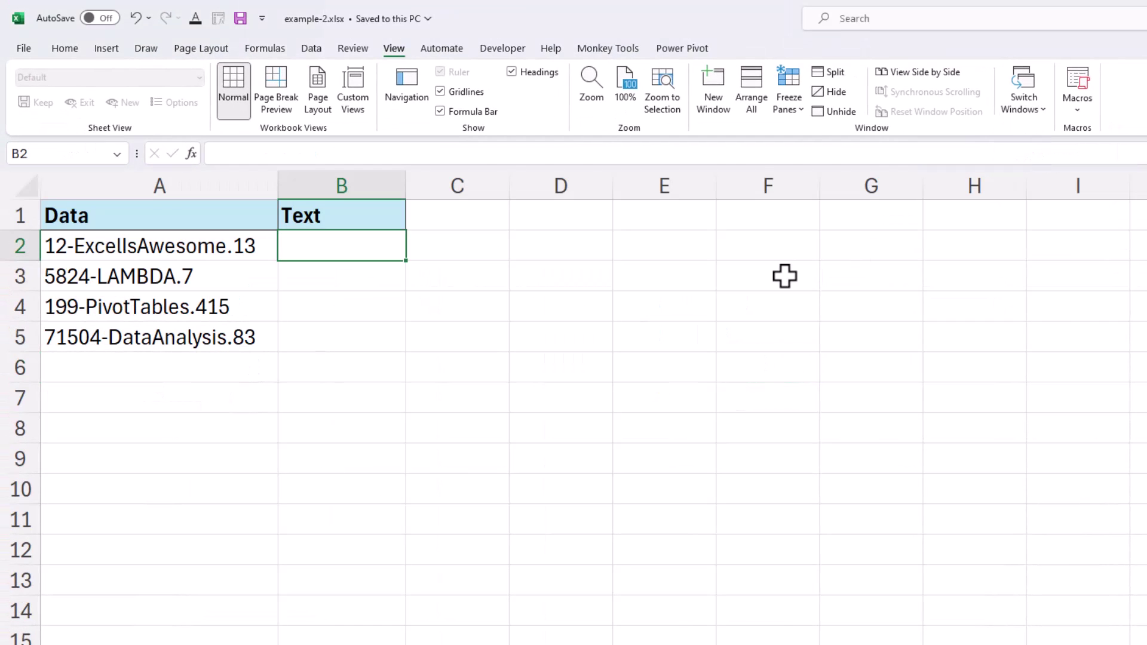
left_click(709, 299)
right_click(709, 299)
left_click(751, 426)
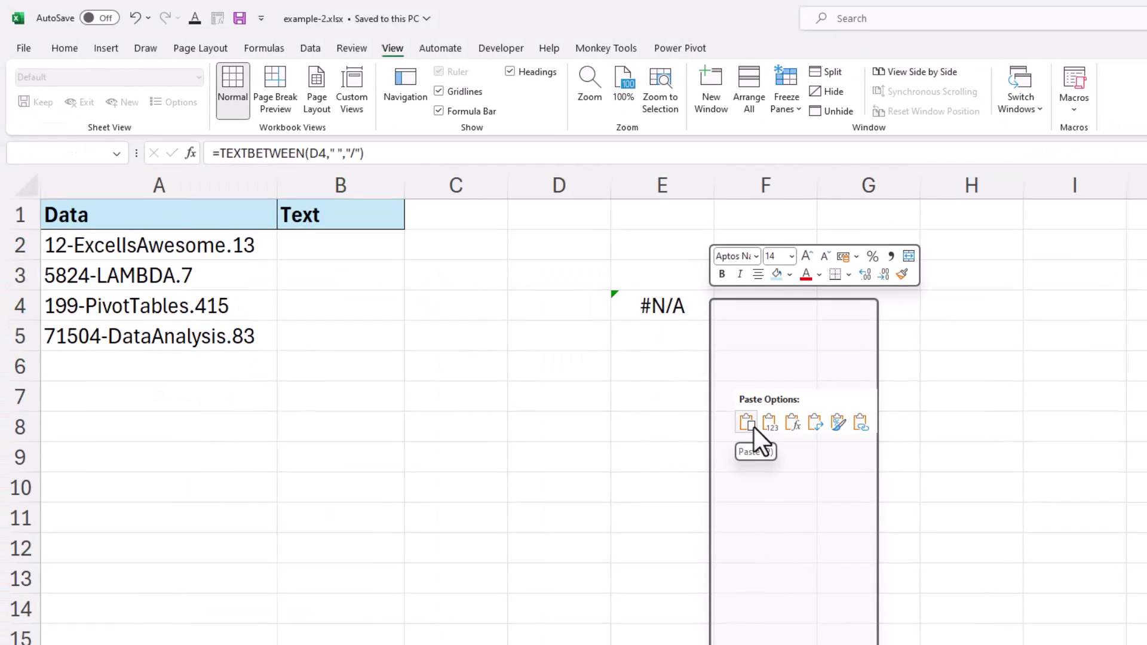
left_click(633, 358)
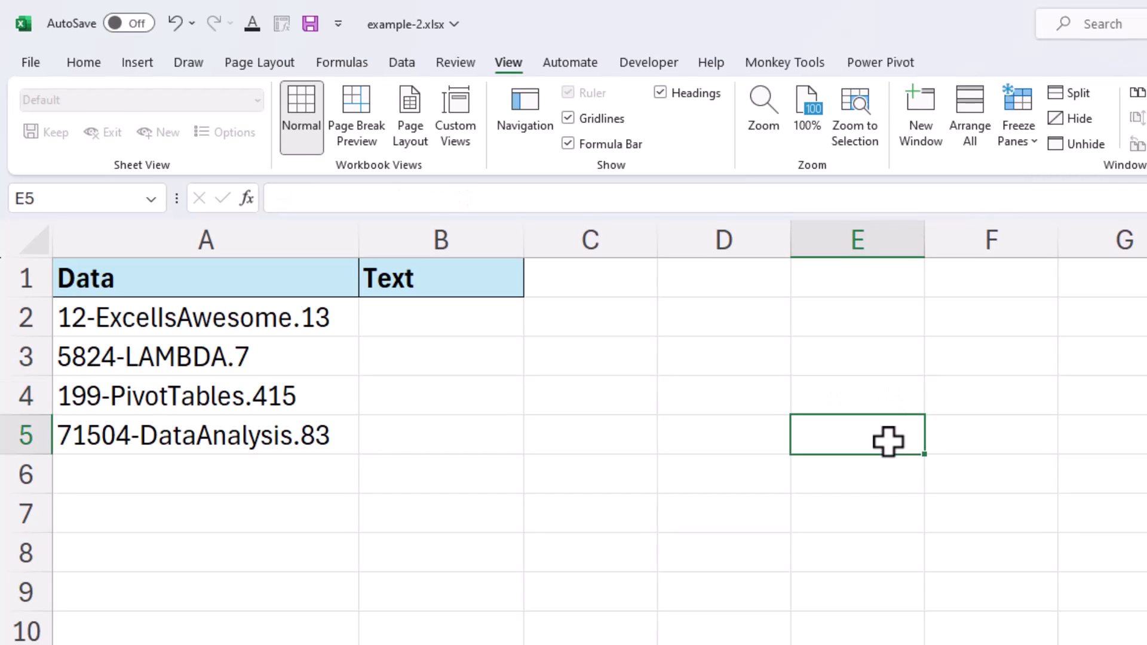
- Enter =TEXTBETWEEN(A2,"-",".") in B2 and fill it down to B5
left_click(441, 317)
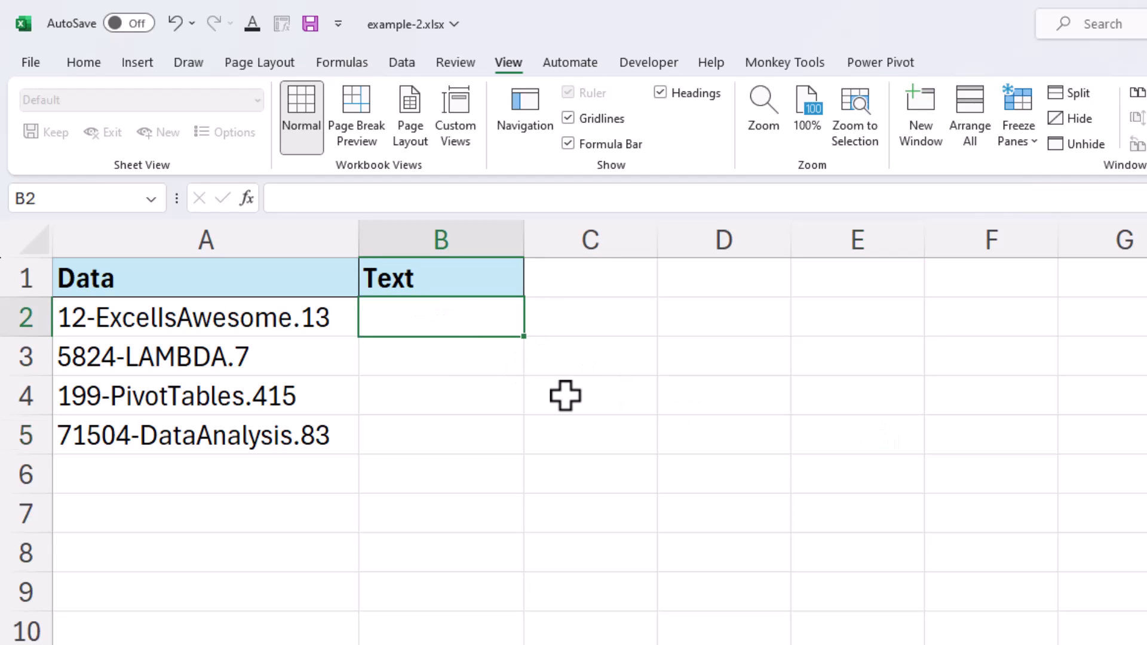
type("=te")
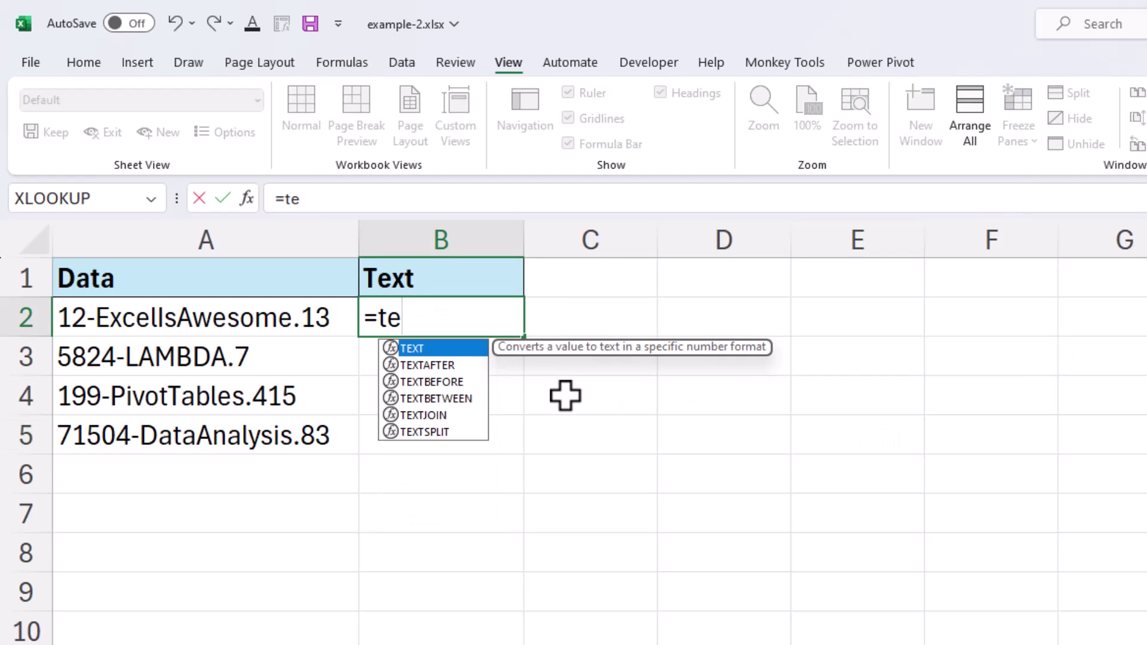
key("Down")
key("Down")
key("Down")
key("Tab")
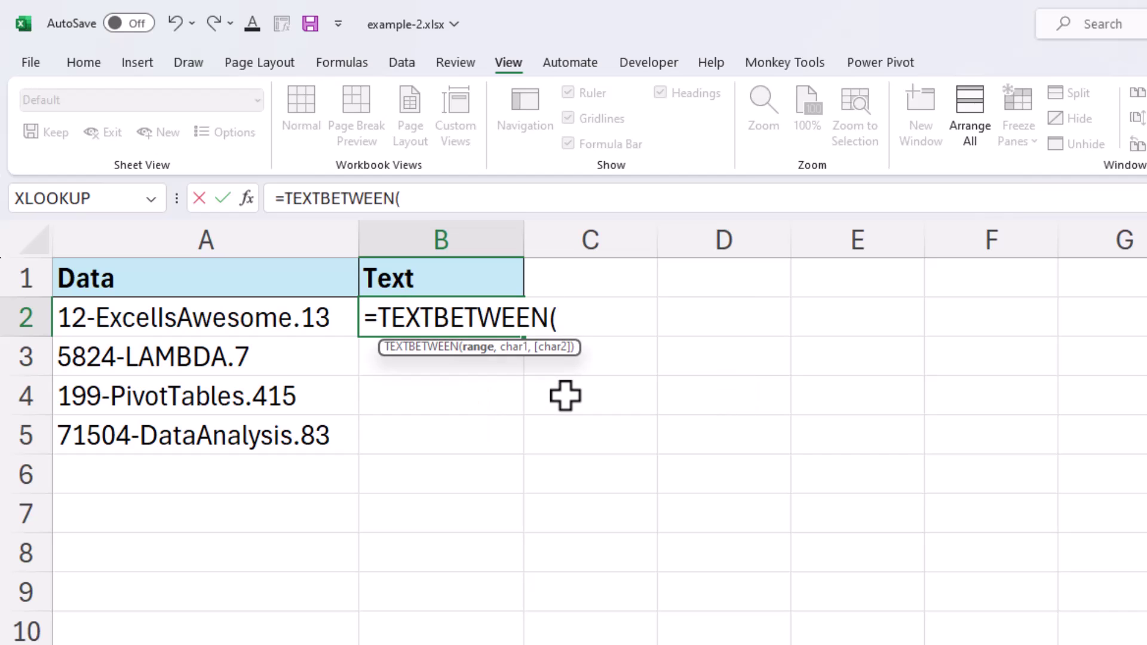
left_click(283, 323)
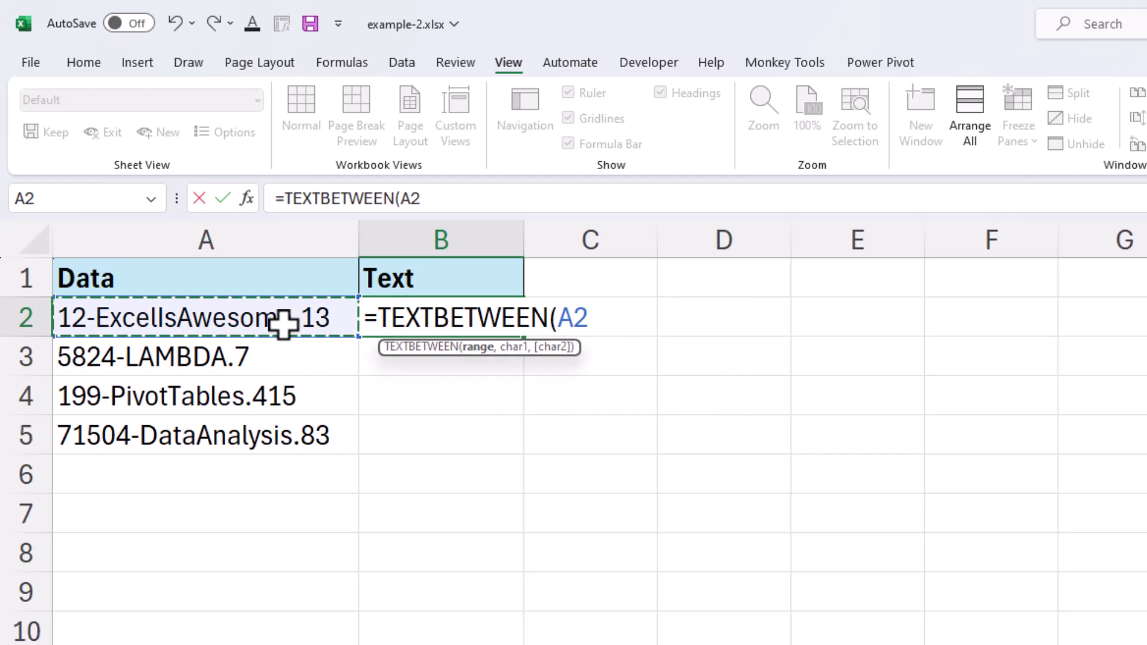
type(",\"-")
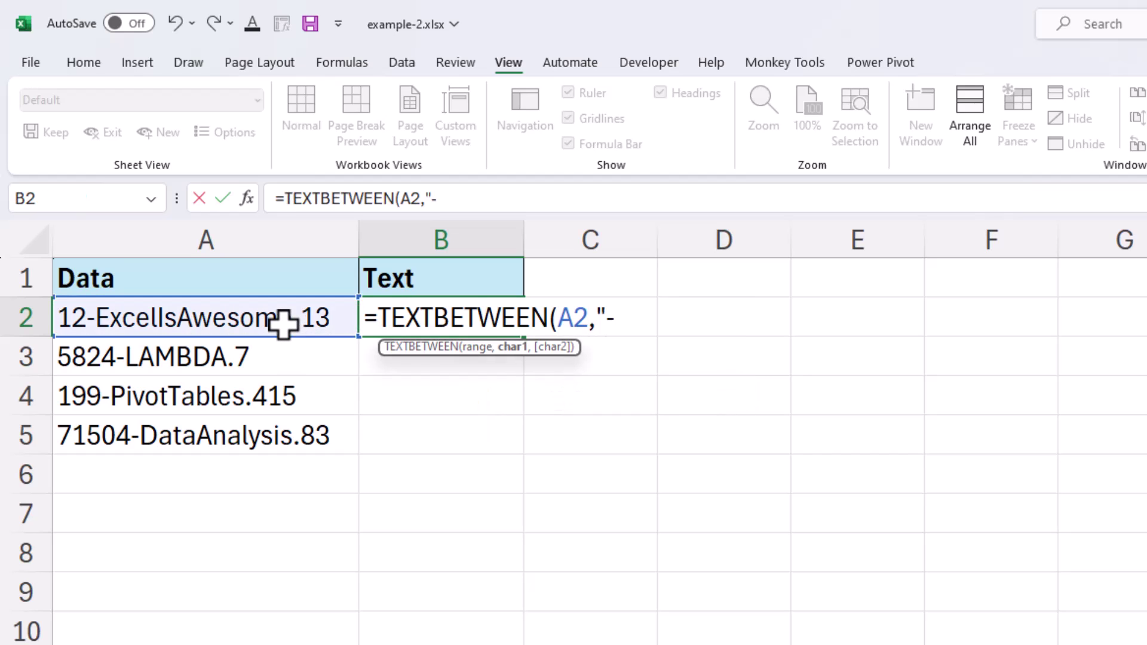
type("\",\".\"")
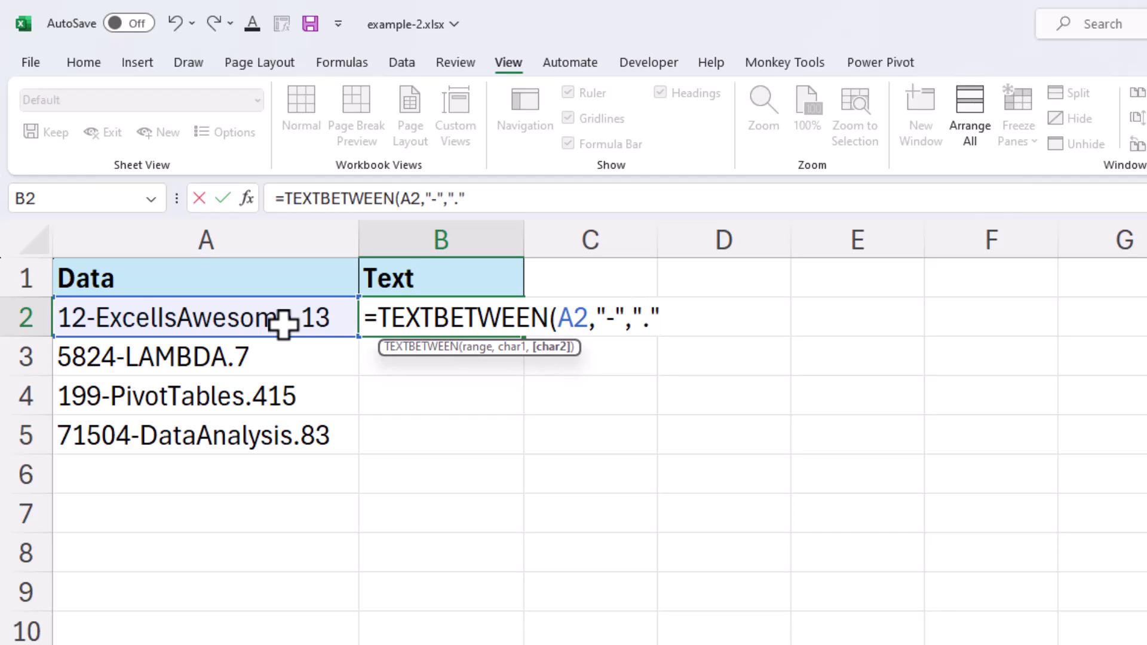
type(")")
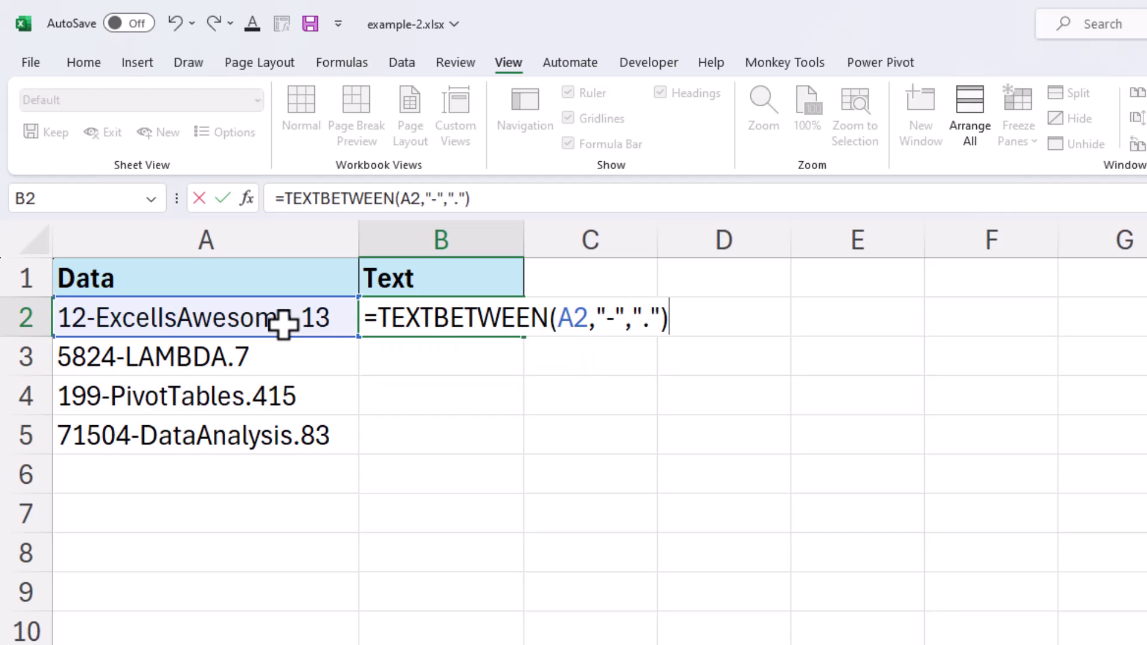
key("Return")
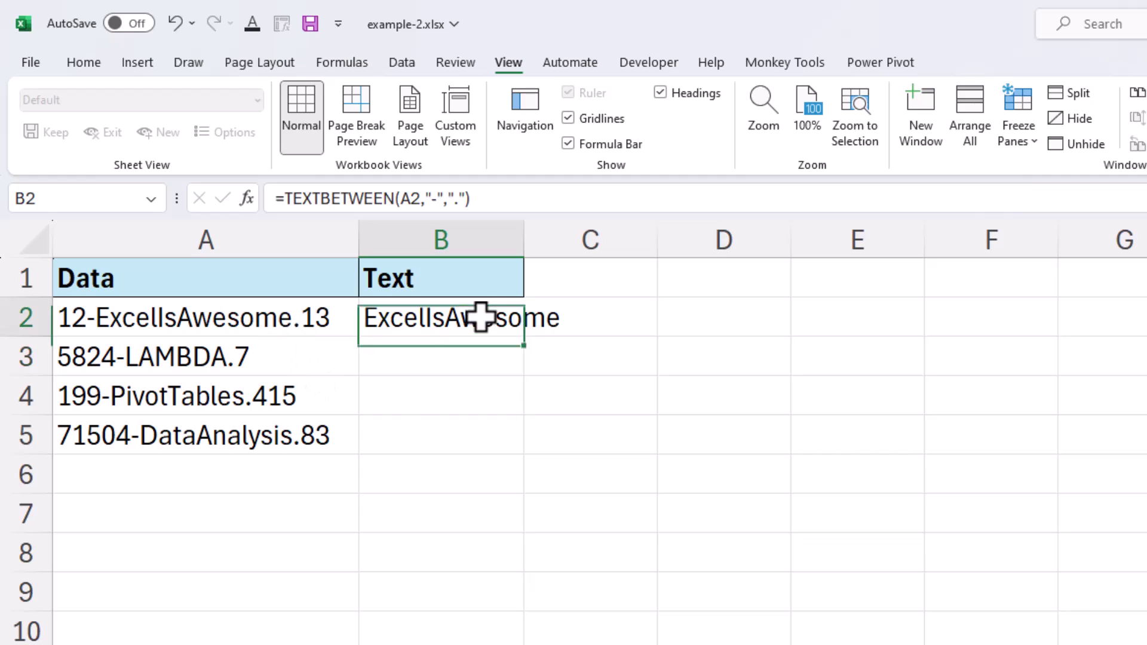
left_click(478, 318)
left_click_drag(524, 338, 502, 464)
left_click(686, 495)
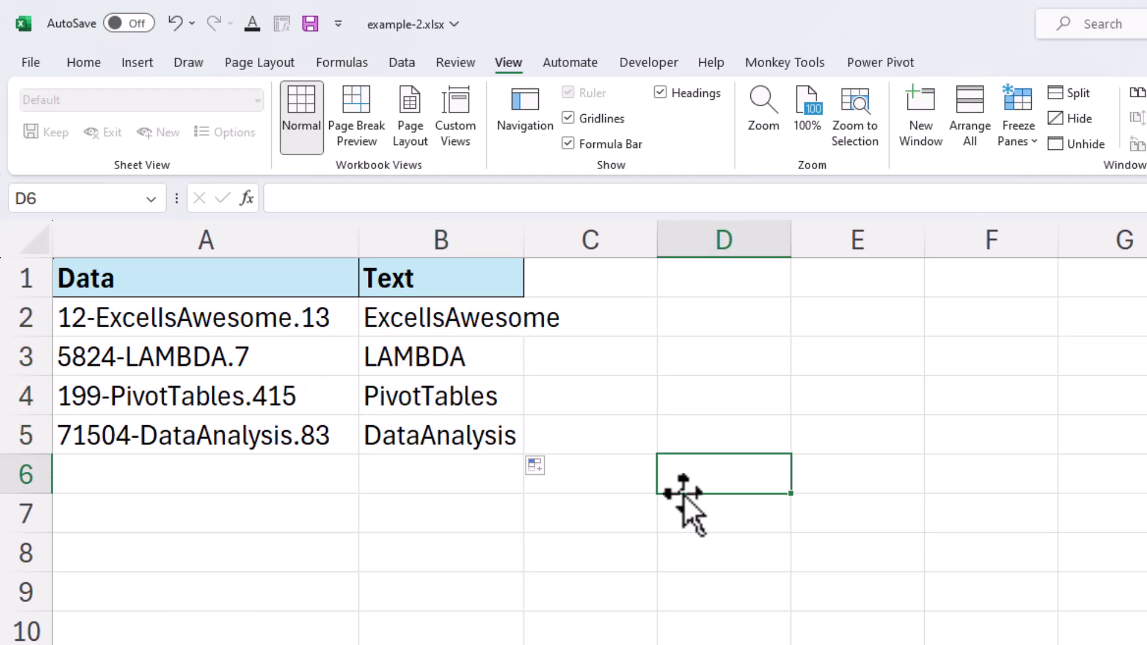